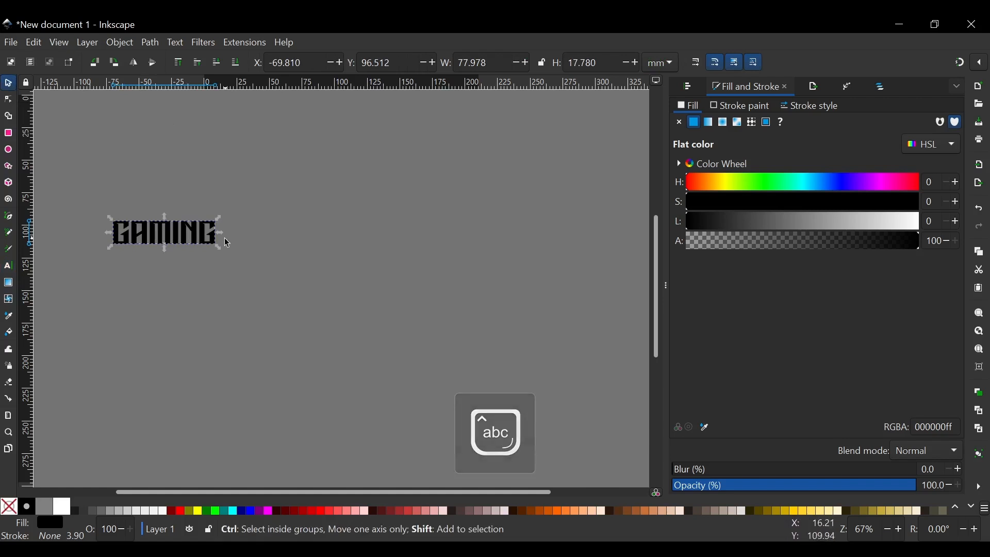
- Enlarge the GAMING text proportionally to about 329 mm wide and place it near the middle of the canvas
left_click_drag(221, 249, 315, 329)
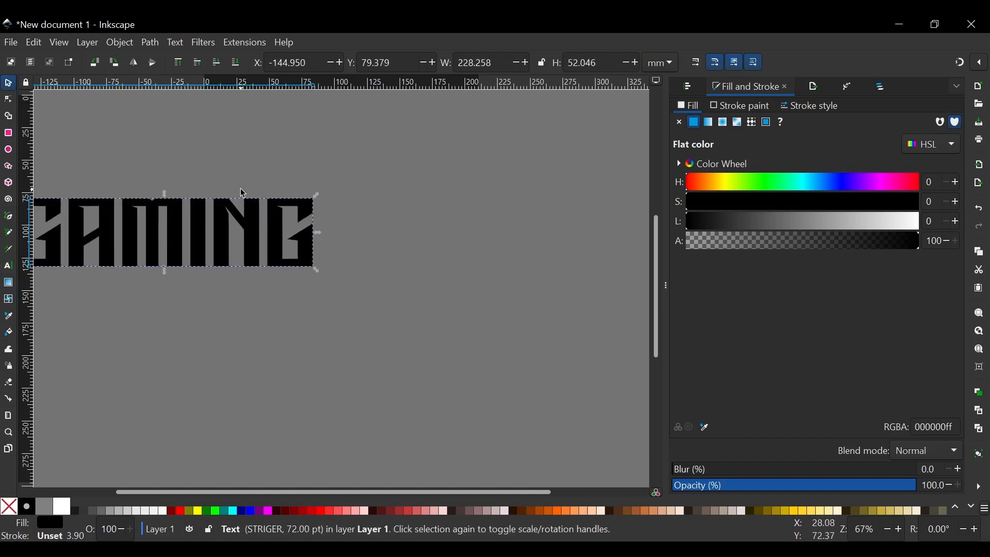
left_click_drag(267, 230, 404, 258)
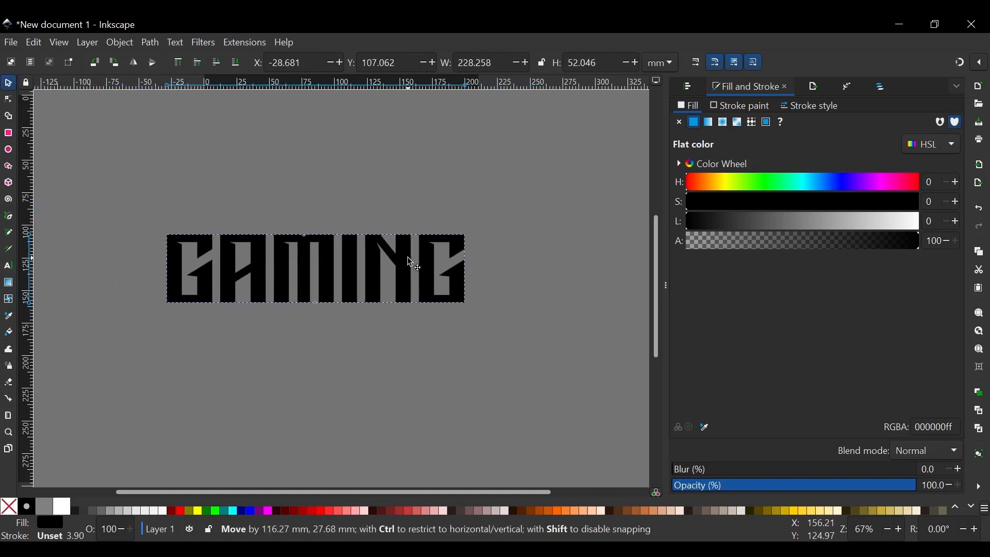
left_click_drag(468, 310, 530, 354)
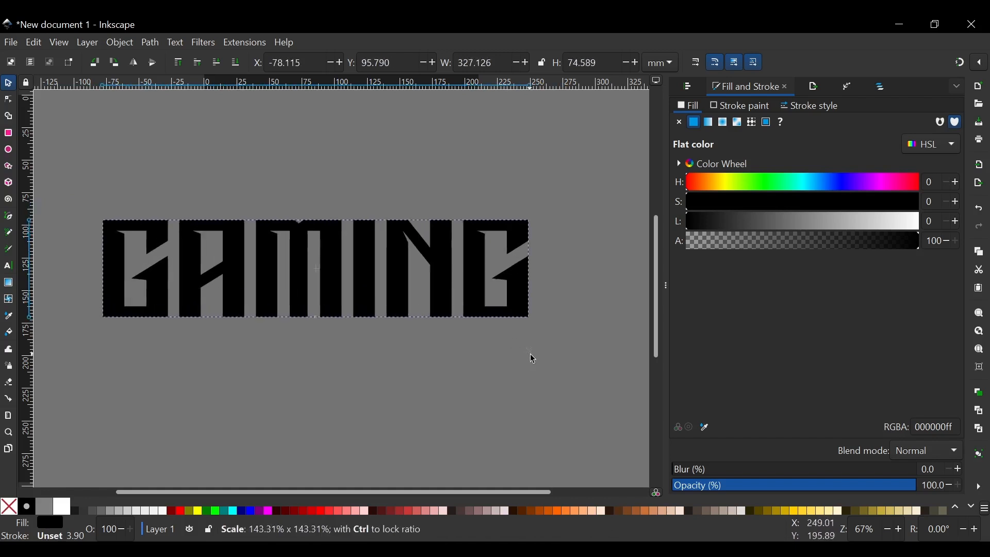
left_click_drag(479, 272, 496, 260)
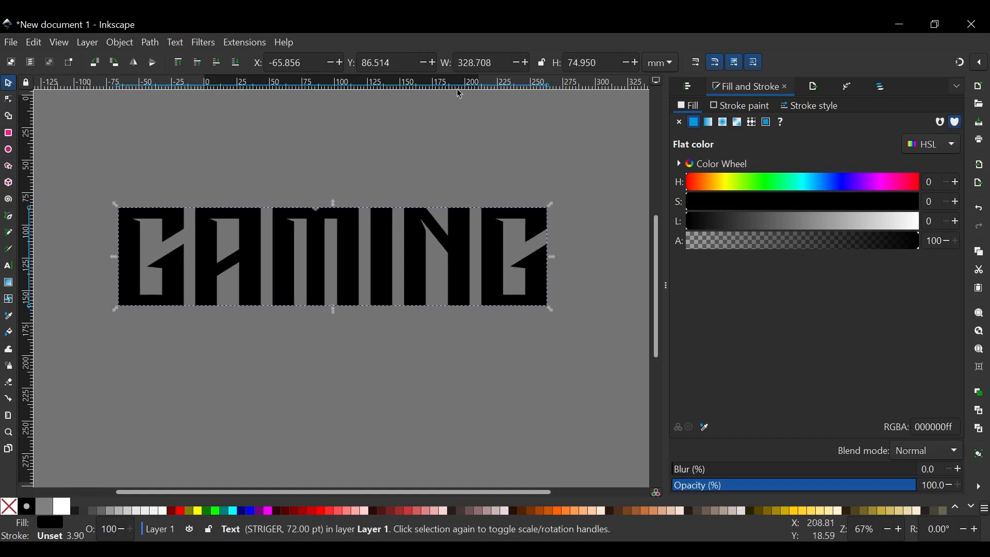
- Set the font size of the first G in GAMING to 400 pt
key("t")
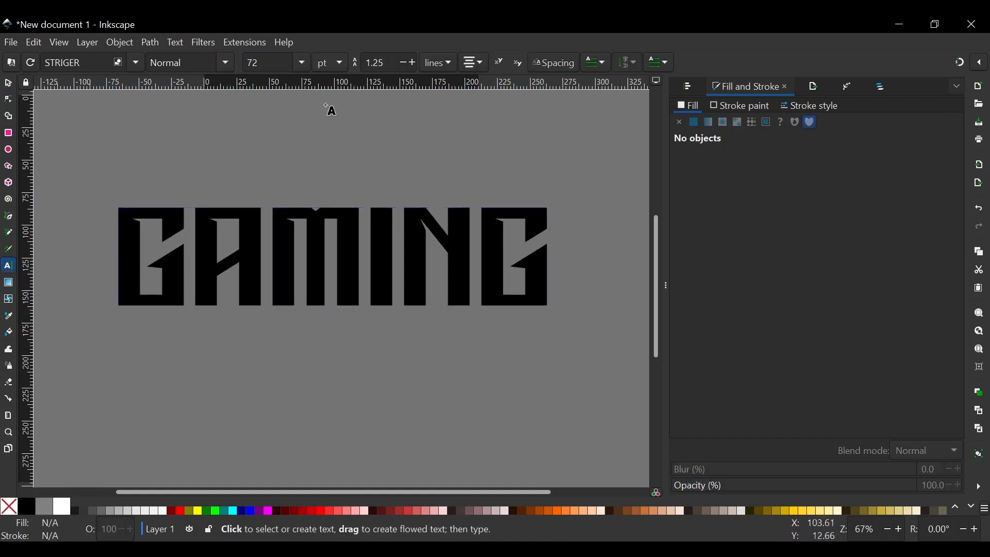
double_click(177, 255)
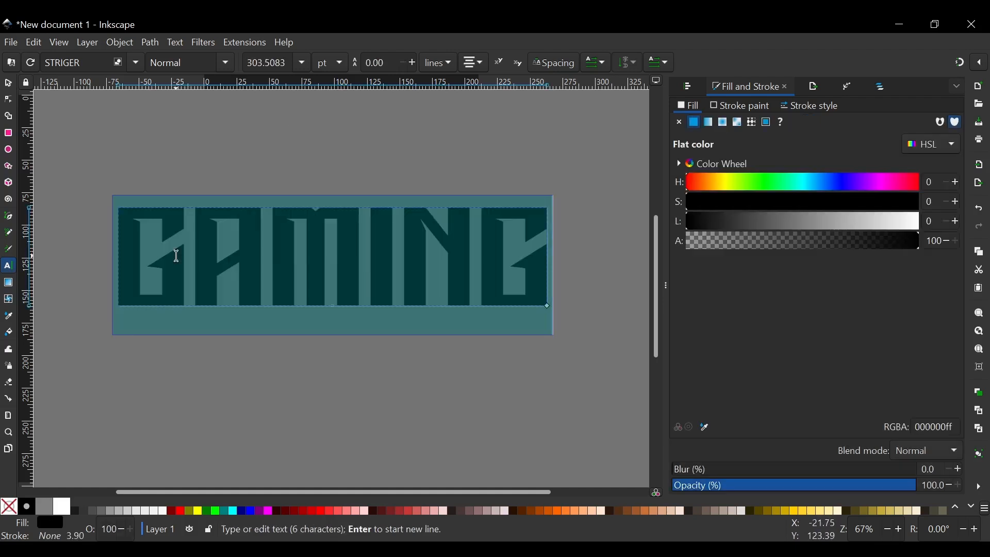
left_click(186, 258)
left_click_drag(186, 258, 126, 263)
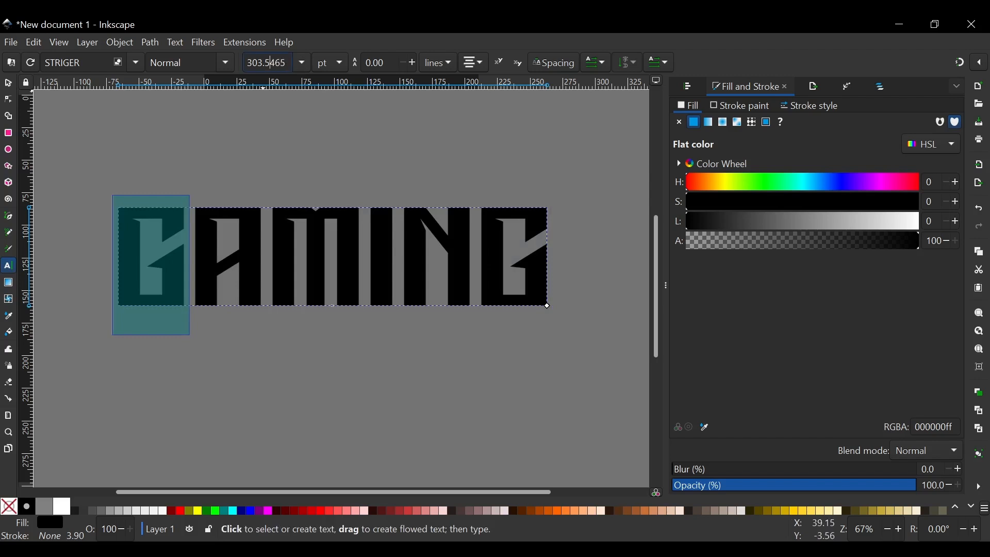
key("Delete")
key("BackSpace")
key("BackSpace")
key("BackSpace")
key("BackSpace")
type("40")
key("Return")
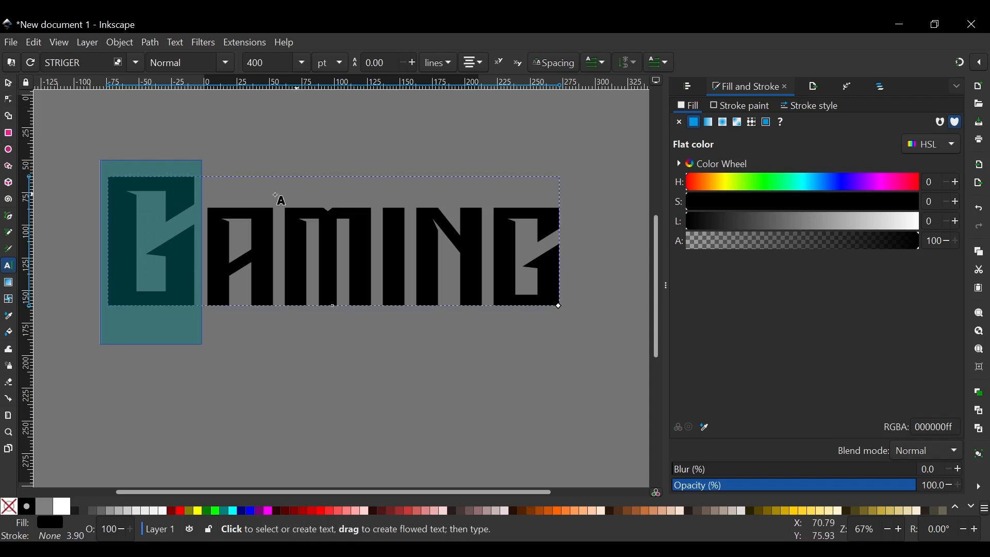
- Enlarge the final G of GAMING to the same font size as the first G
left_click(537, 245)
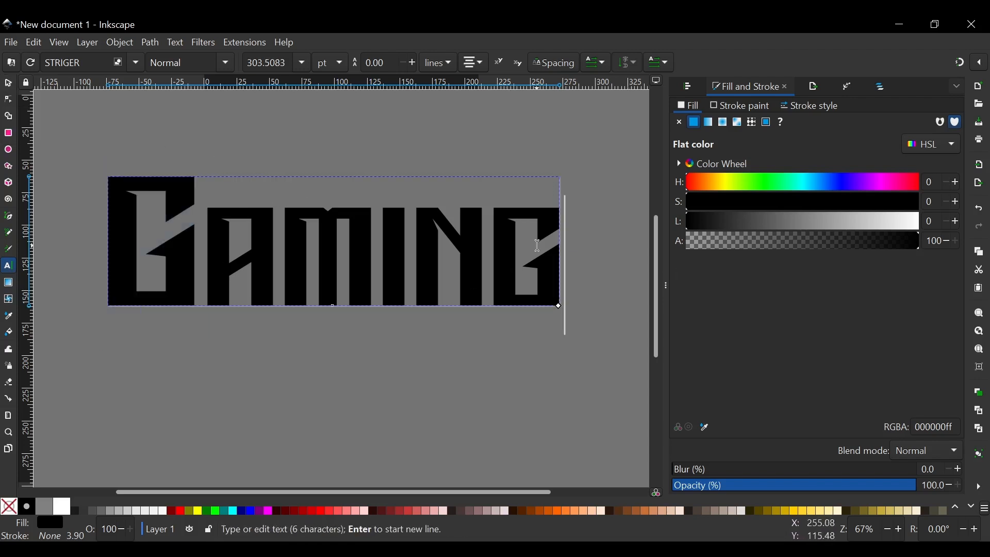
key("BackSpace")
type("G")
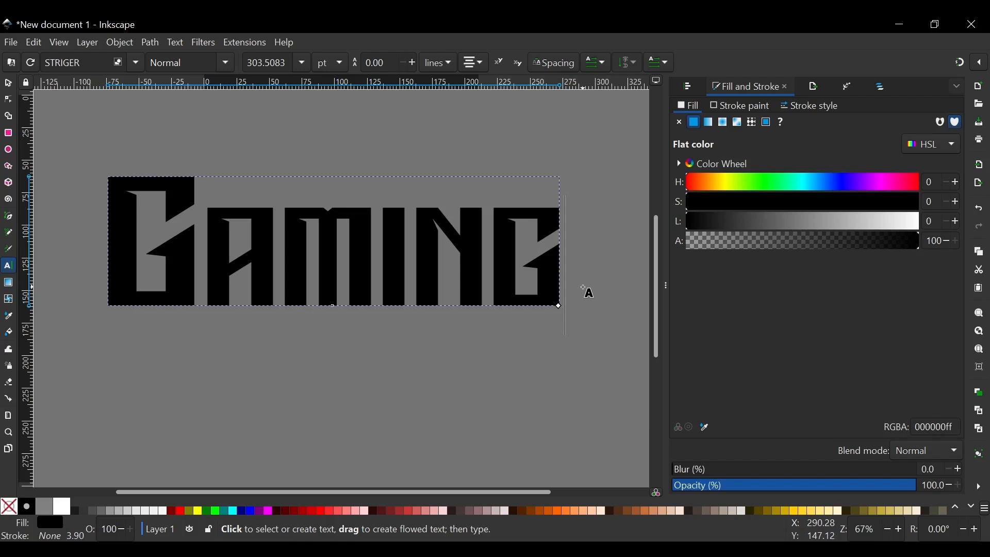
double_click(532, 269)
left_click(539, 204)
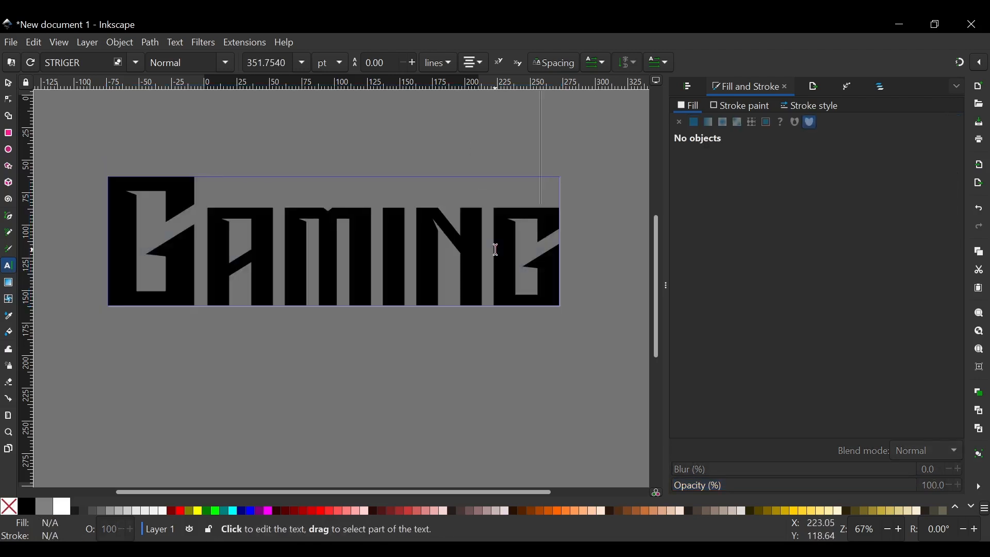
left_click(494, 249)
left_click_drag(495, 250, 567, 261)
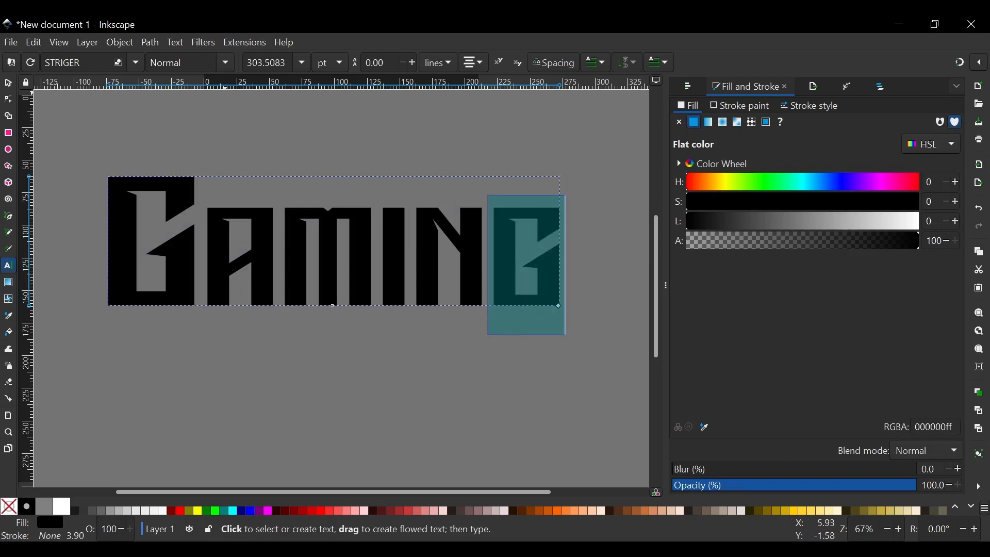
key("Escape")
- Convert the whole GAMING text to paths and split it into separate letter paths with Split Path
key("s")
left_click_drag(60, 111, 644, 387)
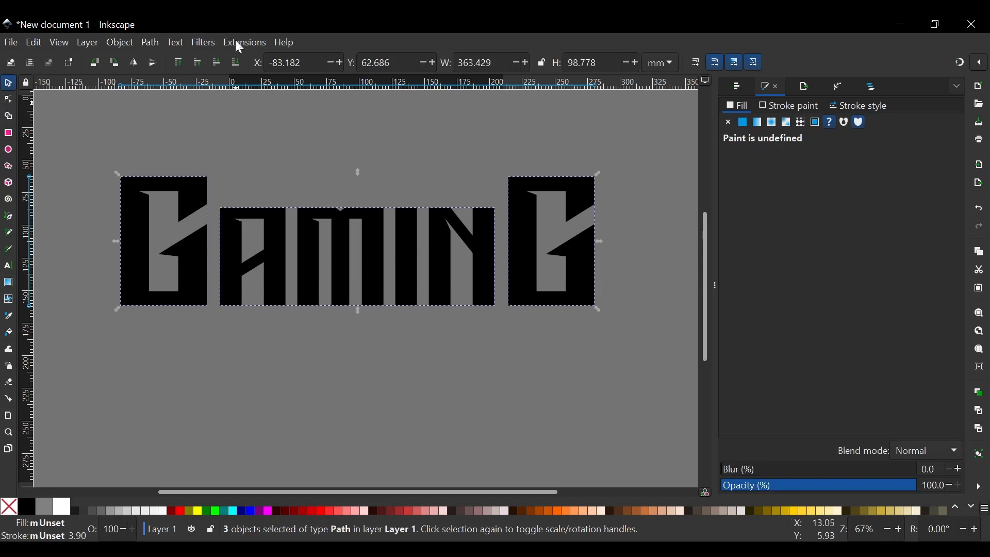
left_click(150, 42)
left_click(173, 56)
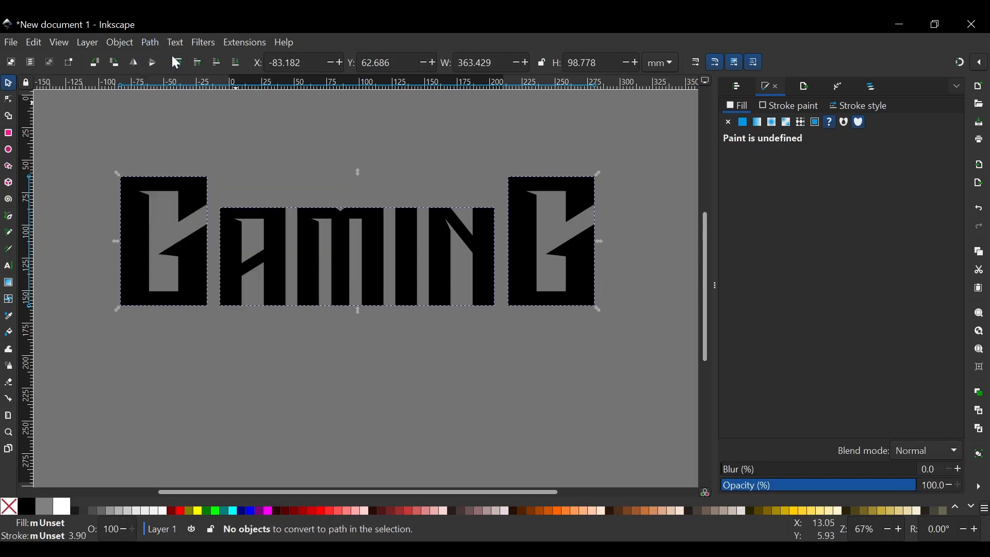
left_click(150, 43)
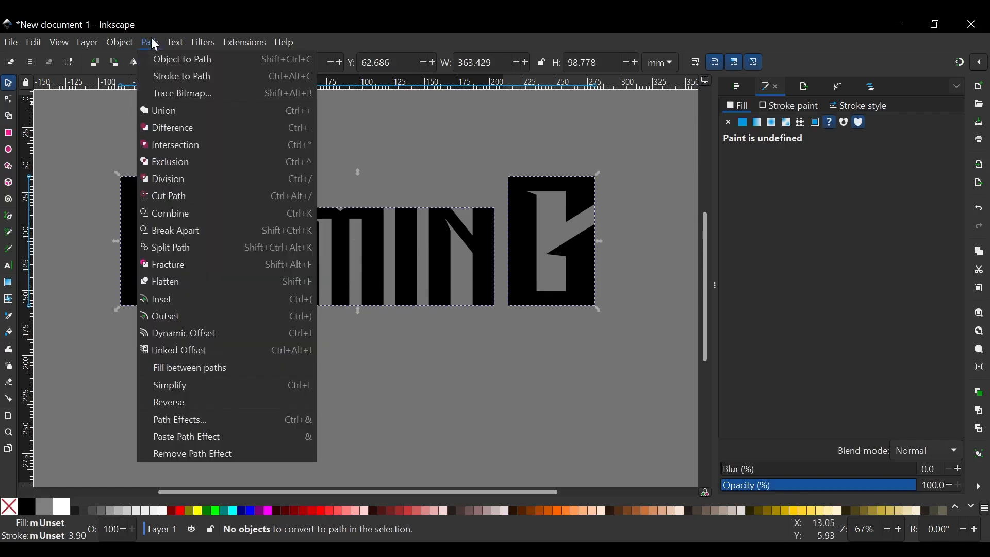
left_click(168, 248)
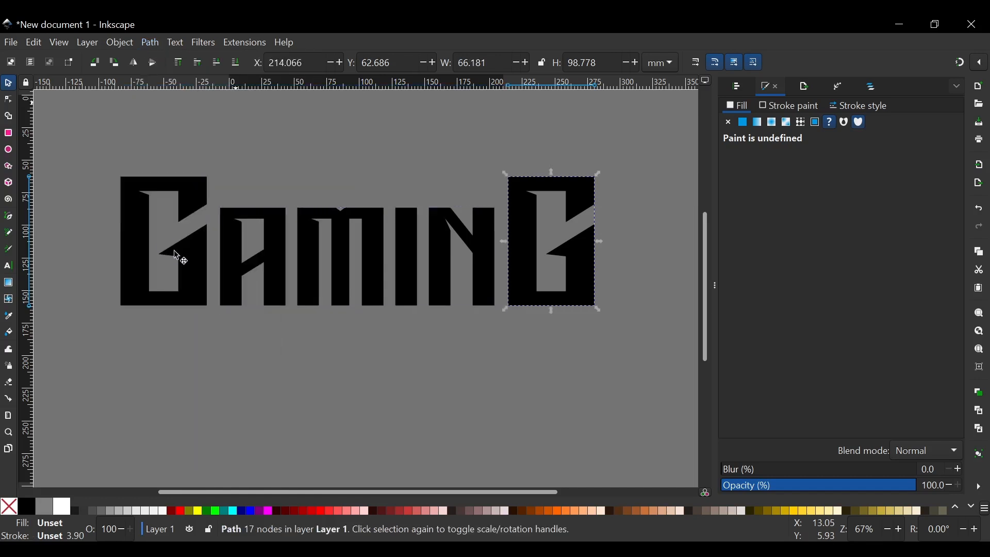
- Check the A, M, I, N and final G one by one as individually selectable objects
left_click(436, 378)
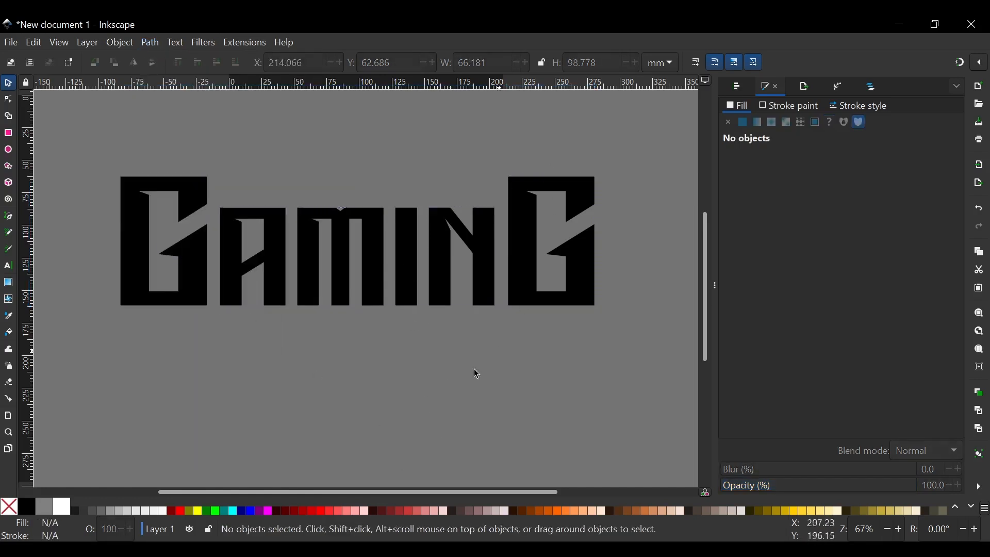
left_click(279, 241)
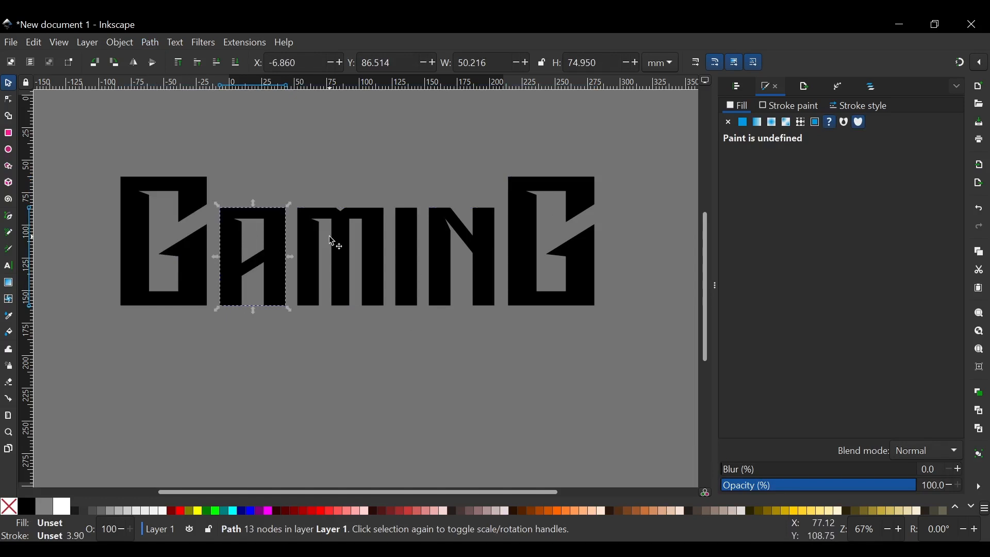
left_click(338, 245)
left_click(415, 254)
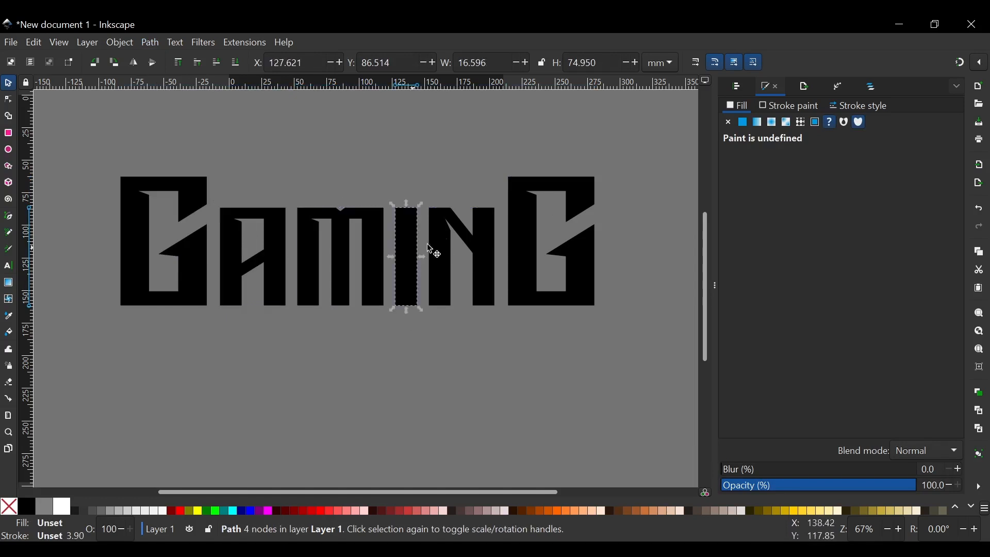
left_click(478, 241)
left_click(523, 231)
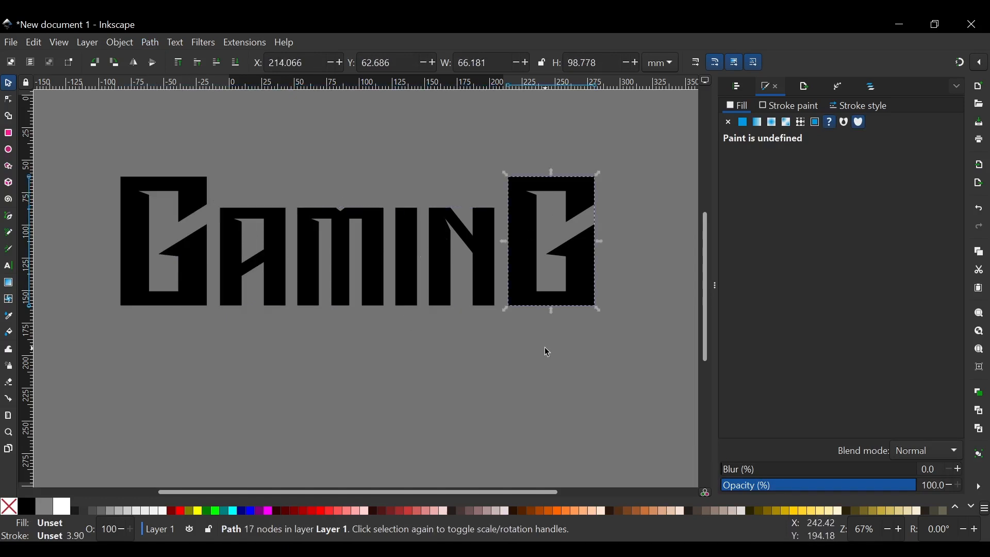
left_click(545, 348)
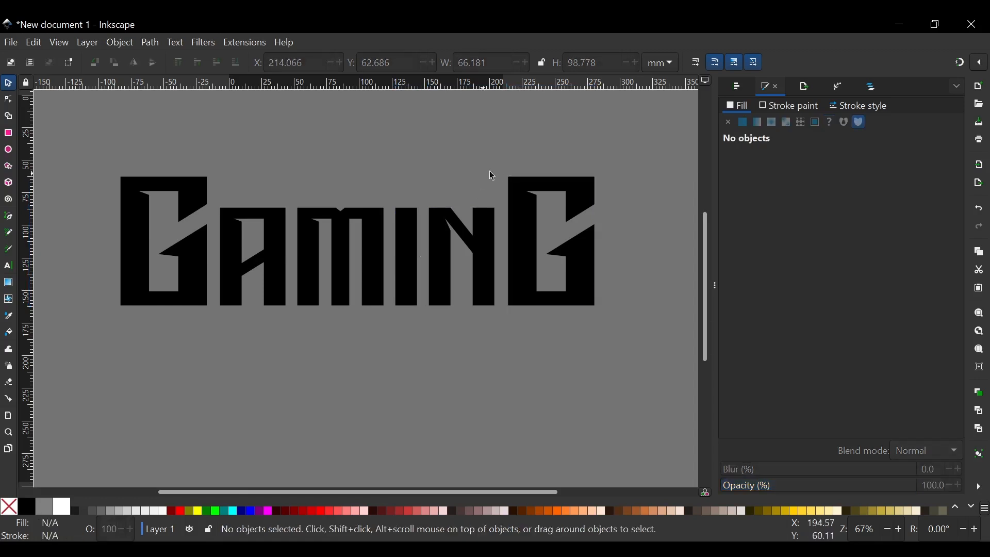
- Flip the final G horizontally so that it mirrors the first G
left_click(583, 204)
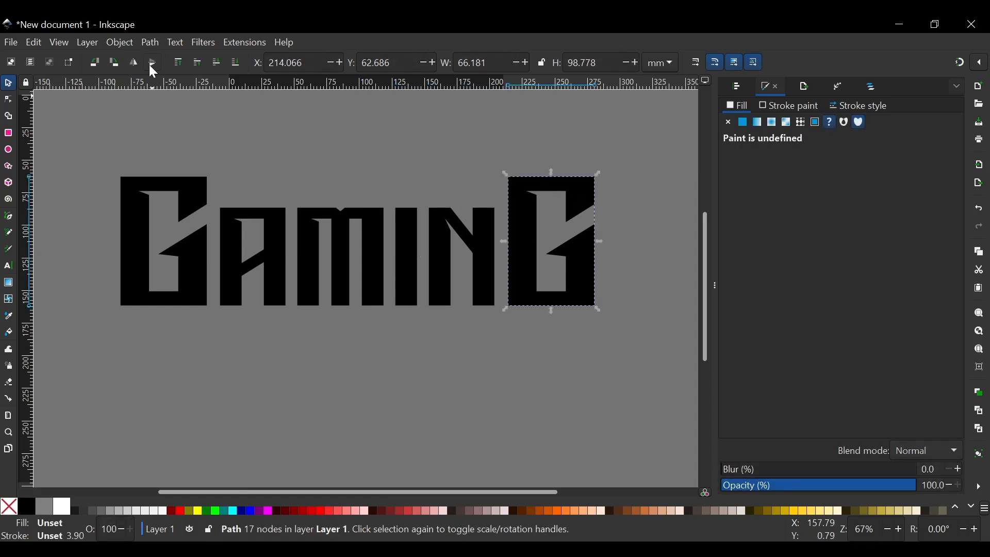
left_click(133, 63)
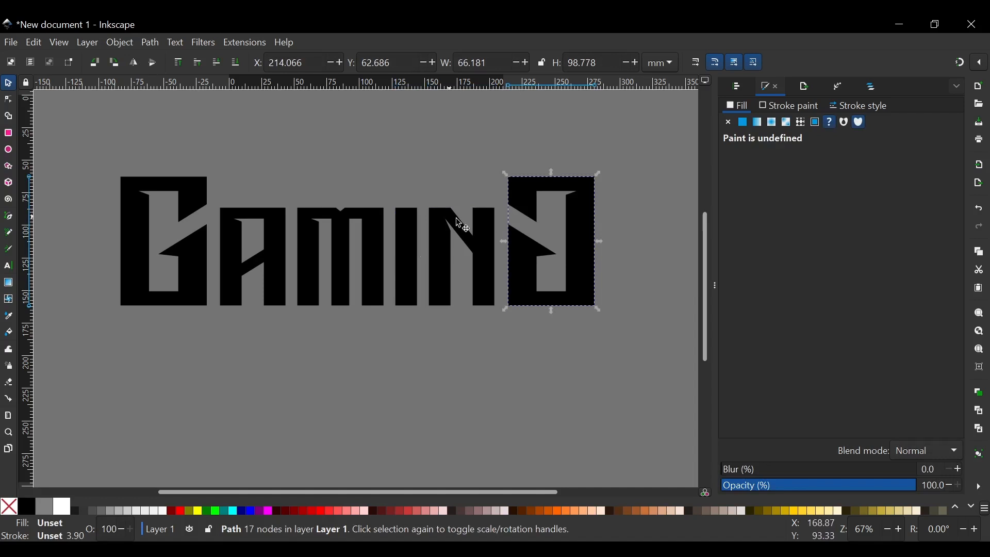
left_click(553, 389)
- Distribute all six letters with even horizontal gaps and center them on a common horizontal axis
left_click_drag(77, 126, 678, 411)
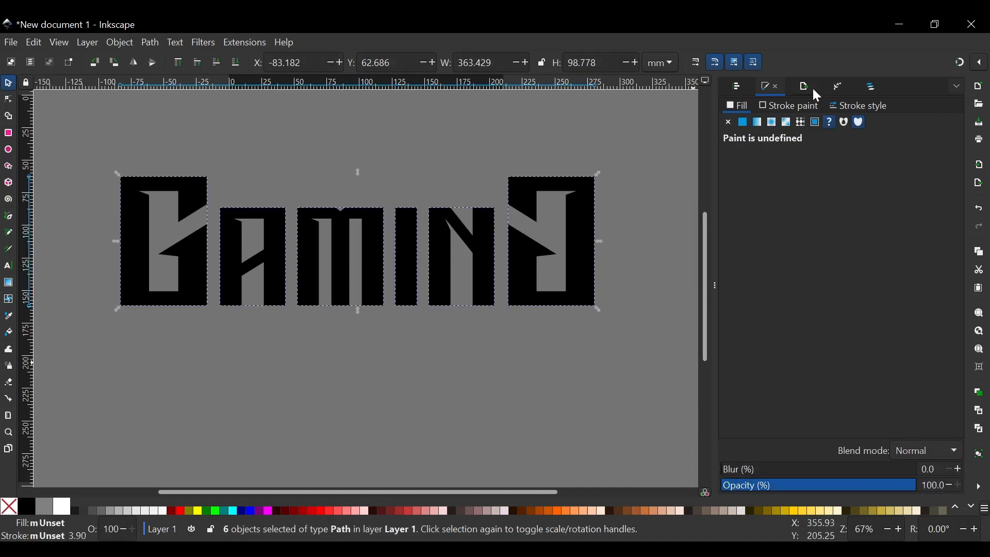
left_click(738, 86)
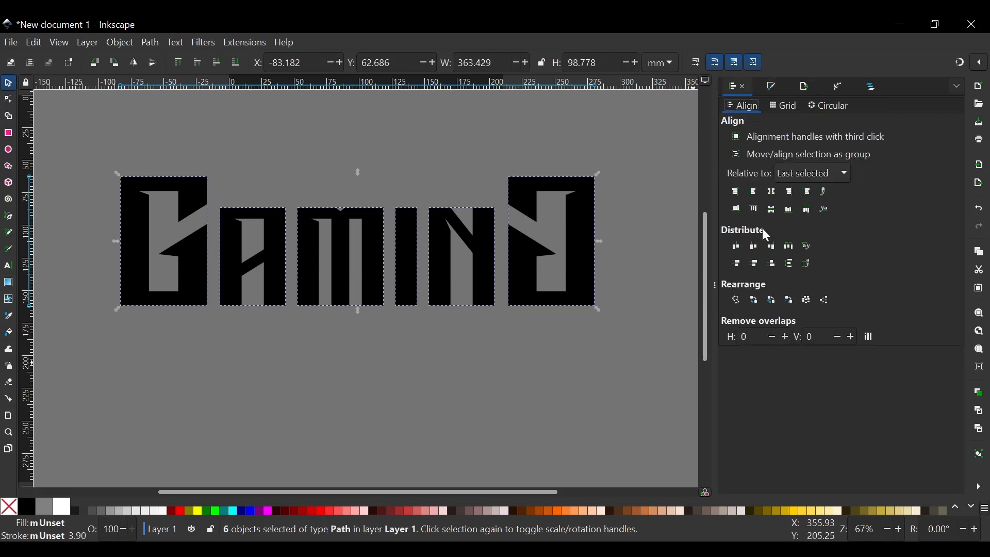
left_click(793, 251)
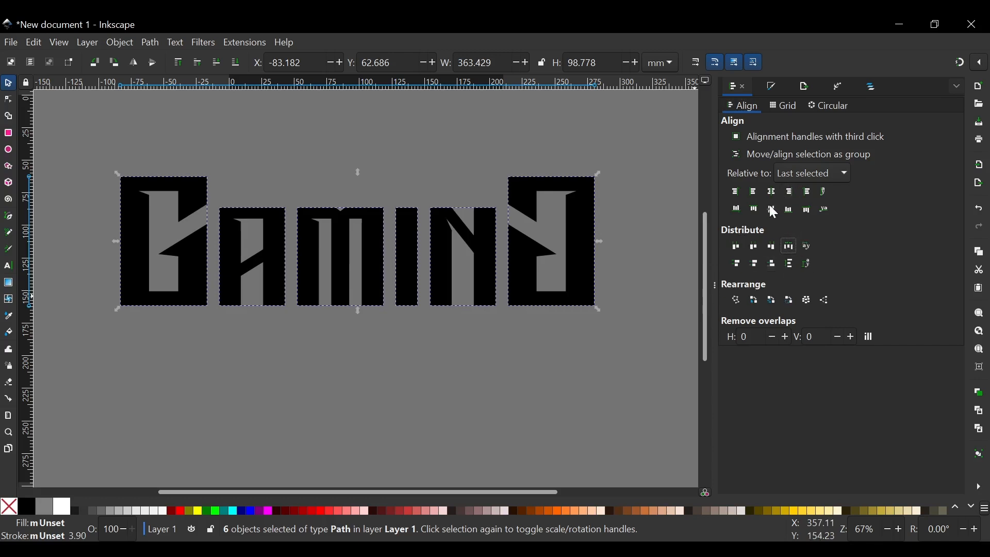
left_click(775, 218)
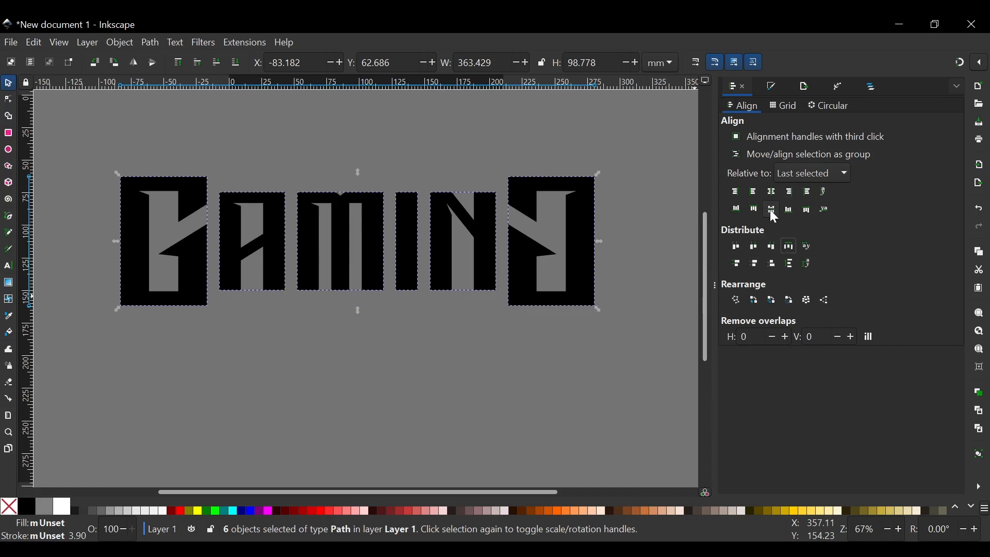
left_click(416, 360)
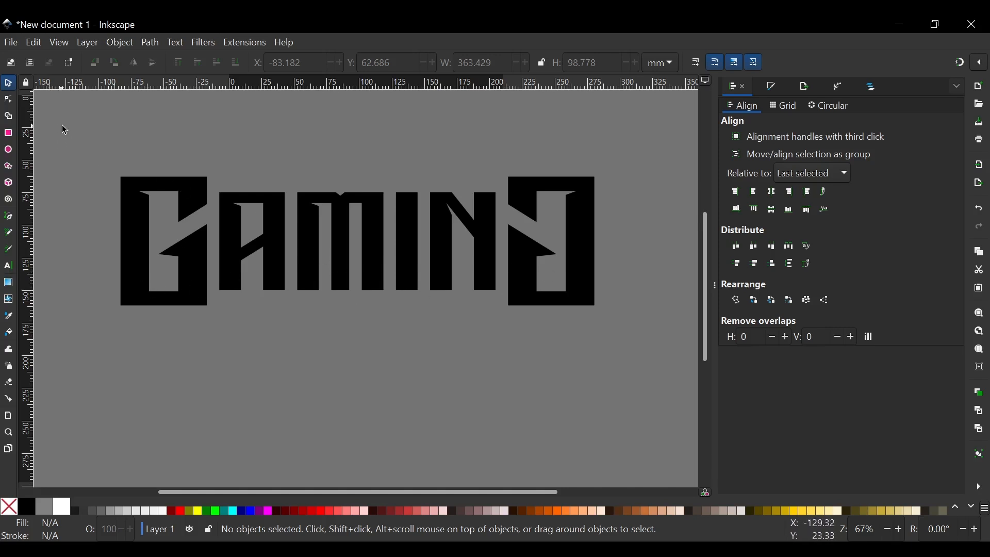
- Tighten the letter spacing by moving the first G, A and M about 18 mm inward and redistributing all letters with even horizontal gaps
left_click_drag(64, 129, 633, 443)
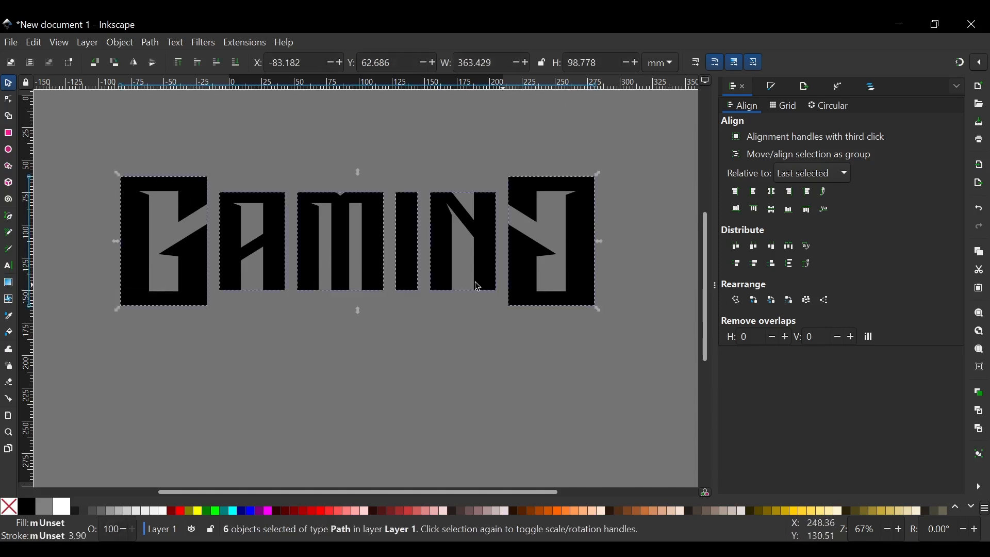
key("Escape")
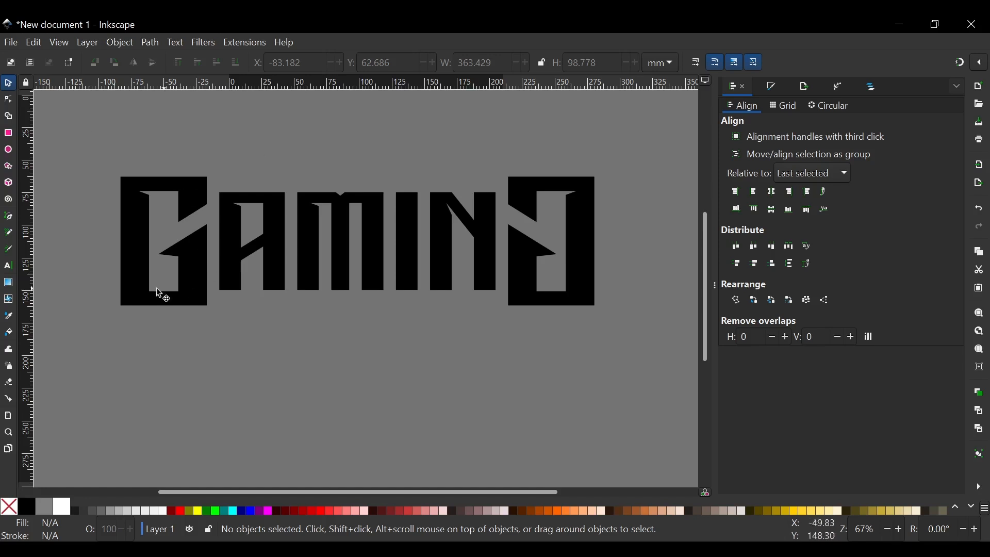
left_click_drag(87, 126, 401, 412)
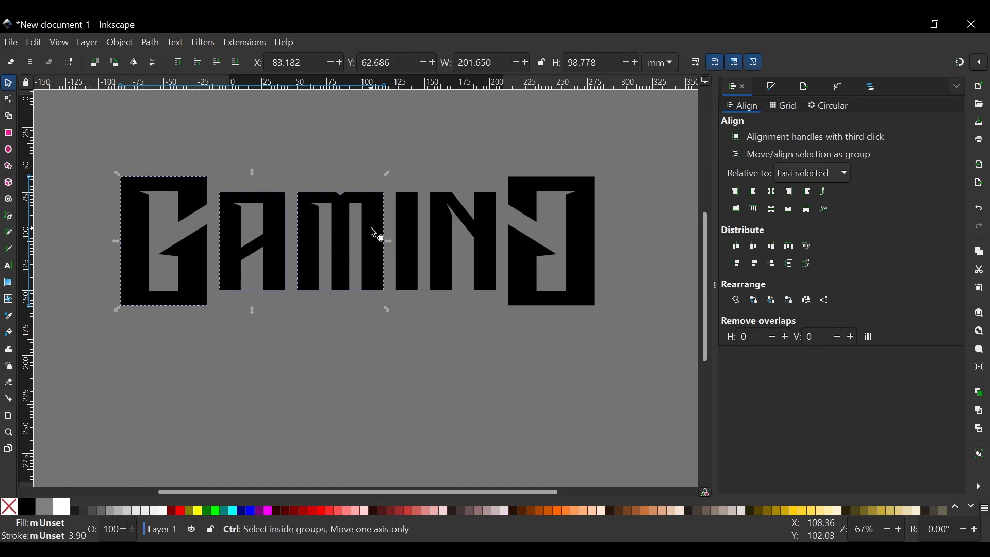
left_click_drag(375, 234, 400, 231)
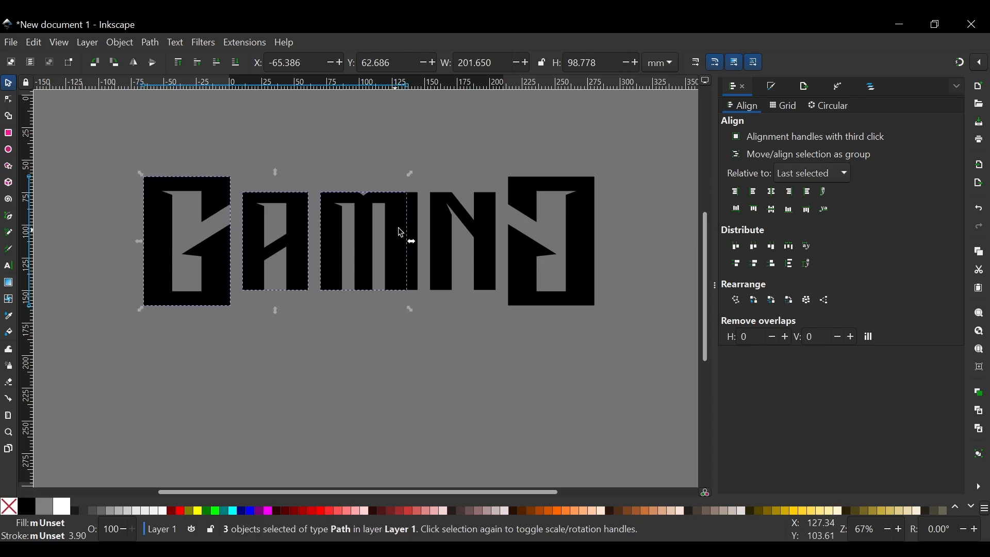
left_click_drag(92, 127, 639, 399)
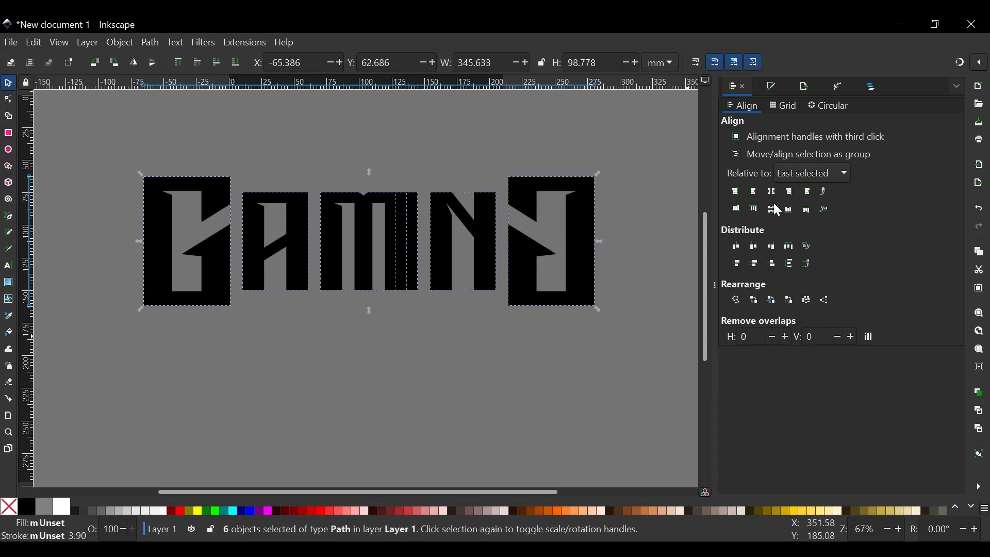
left_click(791, 245)
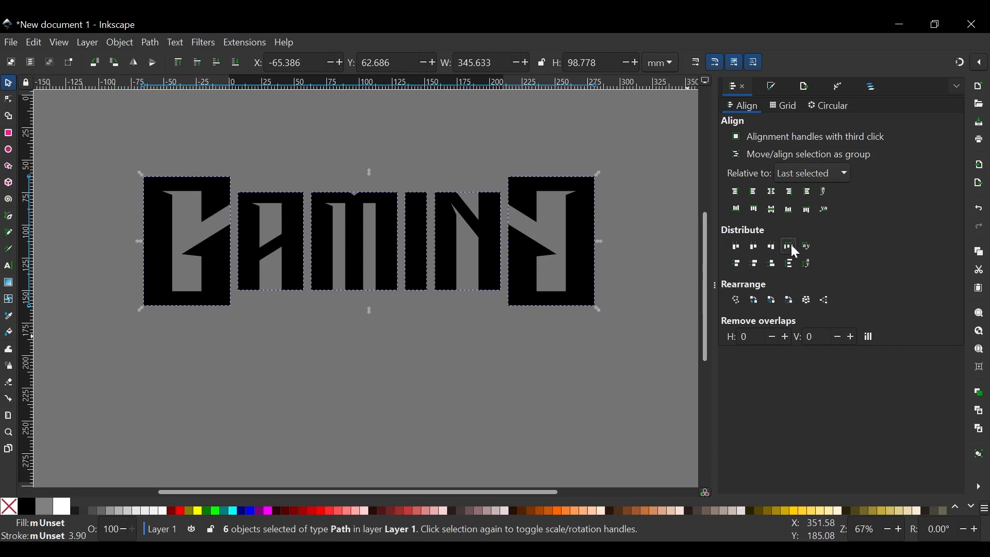
left_click(400, 154)
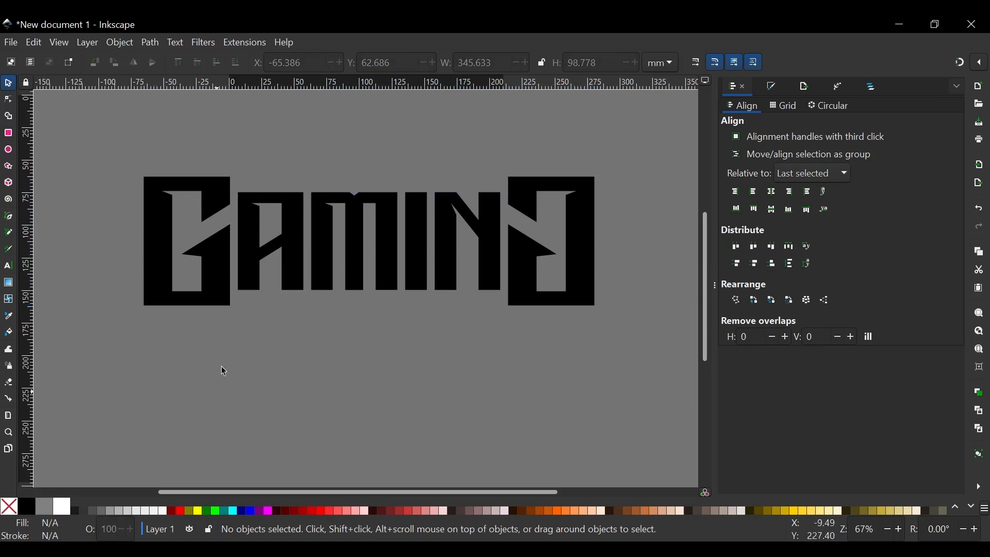
- Select all six letters of the wordmark and unite them into a single path
key("ctrl+a")
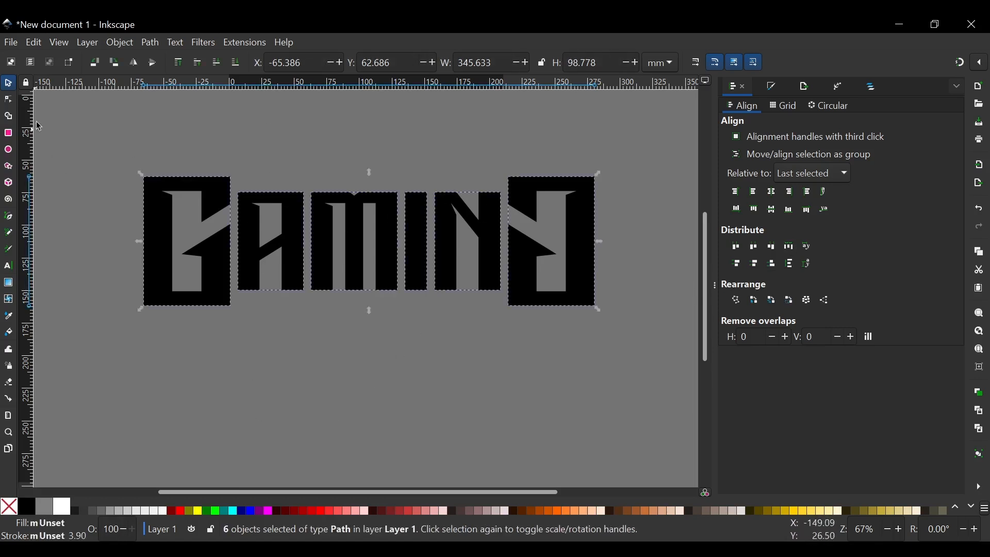
left_click(78, 124)
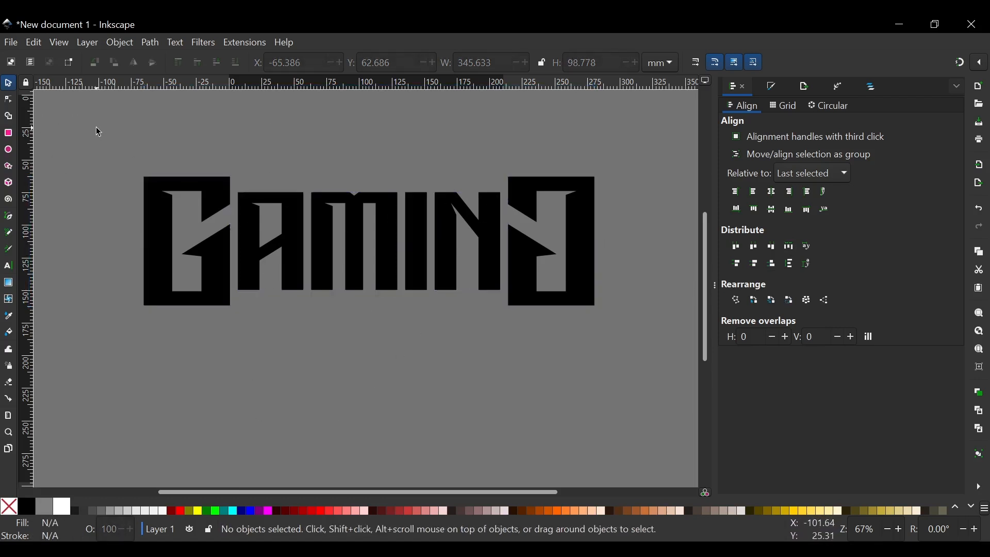
left_click_drag(97, 128, 647, 393)
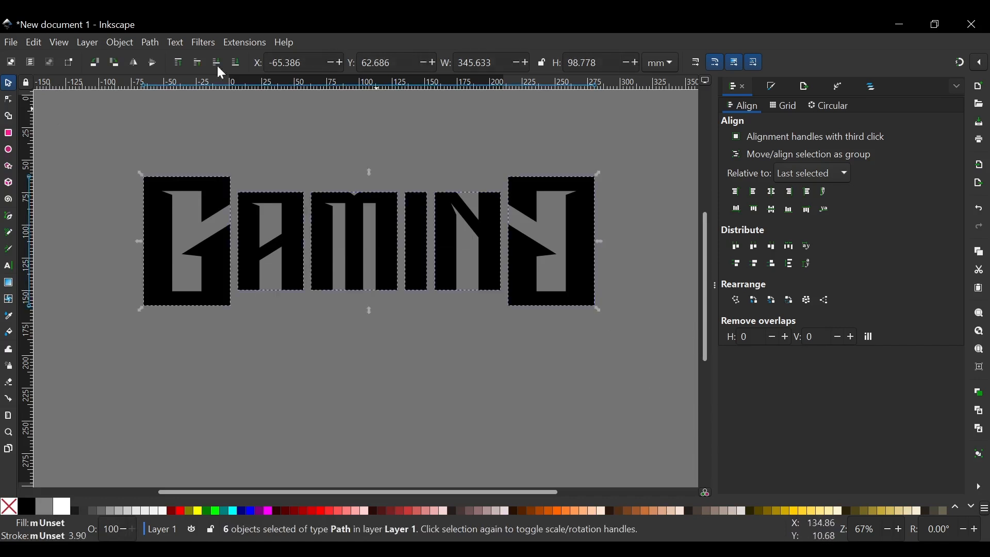
left_click(153, 42)
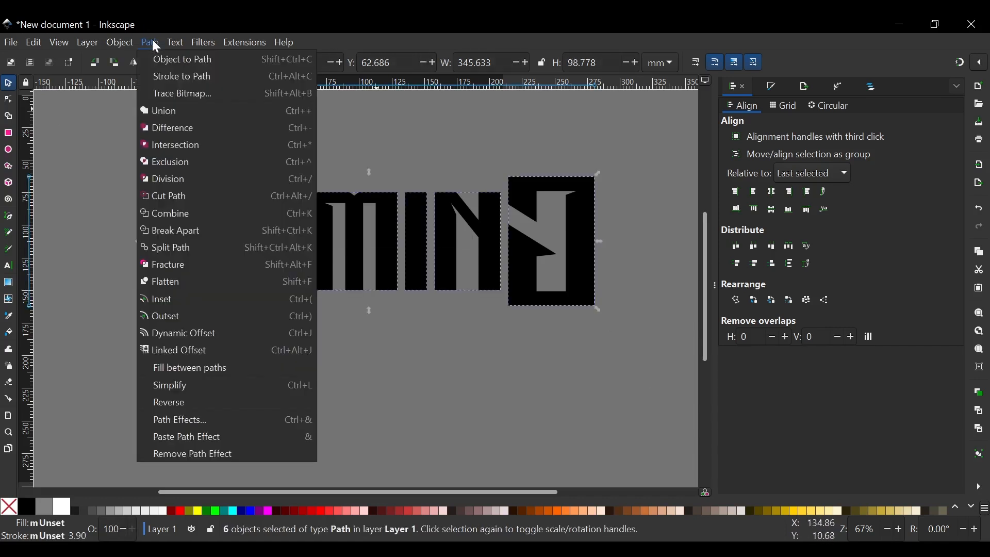
left_click(164, 111)
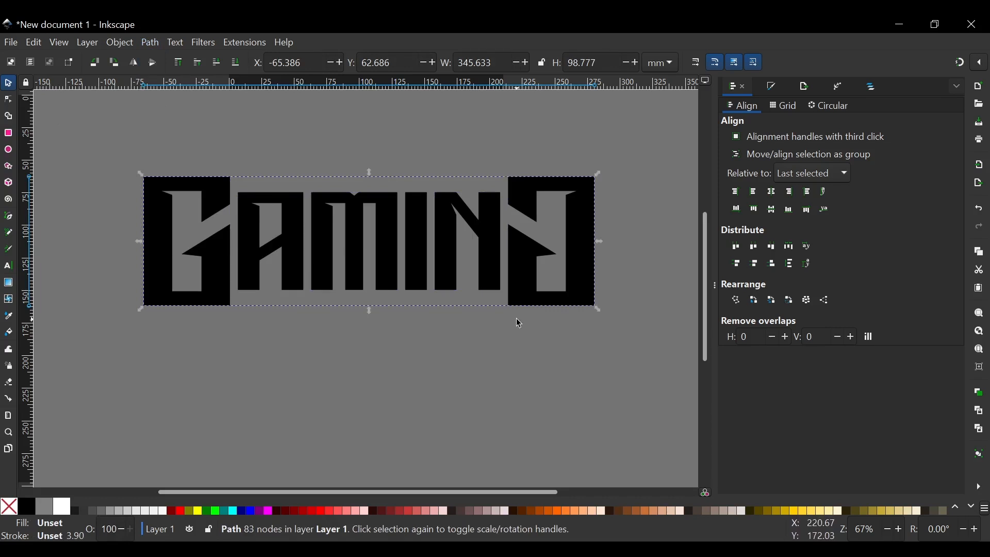
- Select the bottom nodes of all the letters and move them straight down about 52 mm to lengthen the wordmark
key("n")
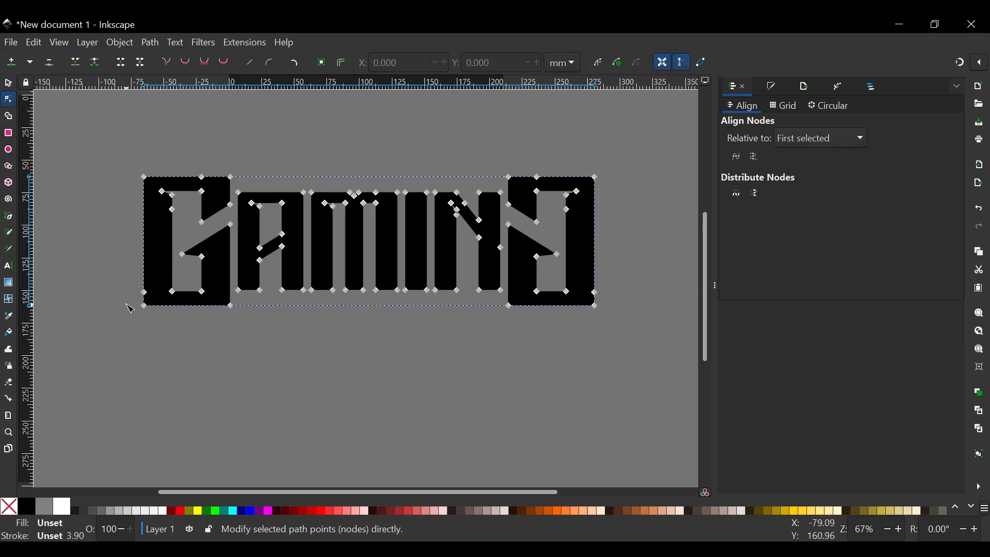
left_click_drag(128, 303, 628, 328)
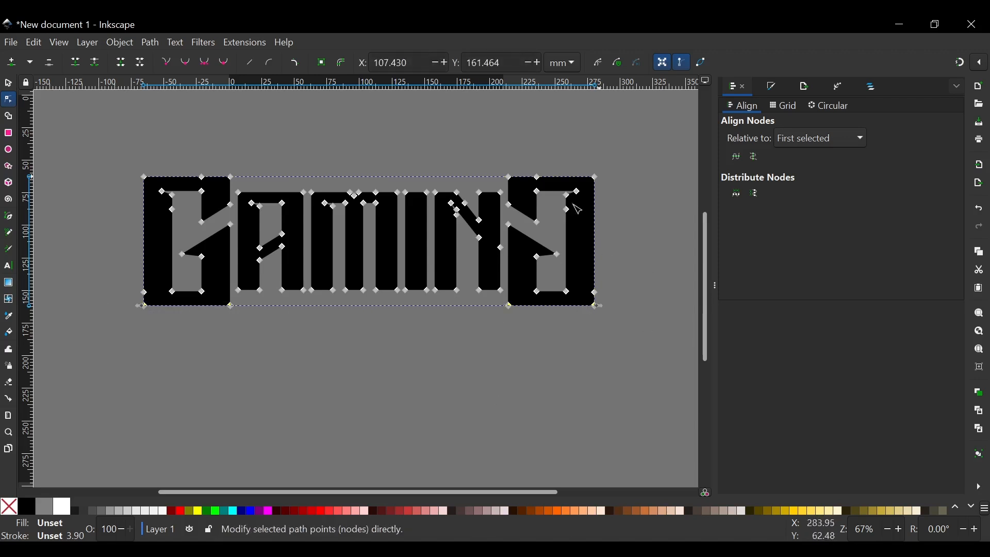
left_click(332, 423)
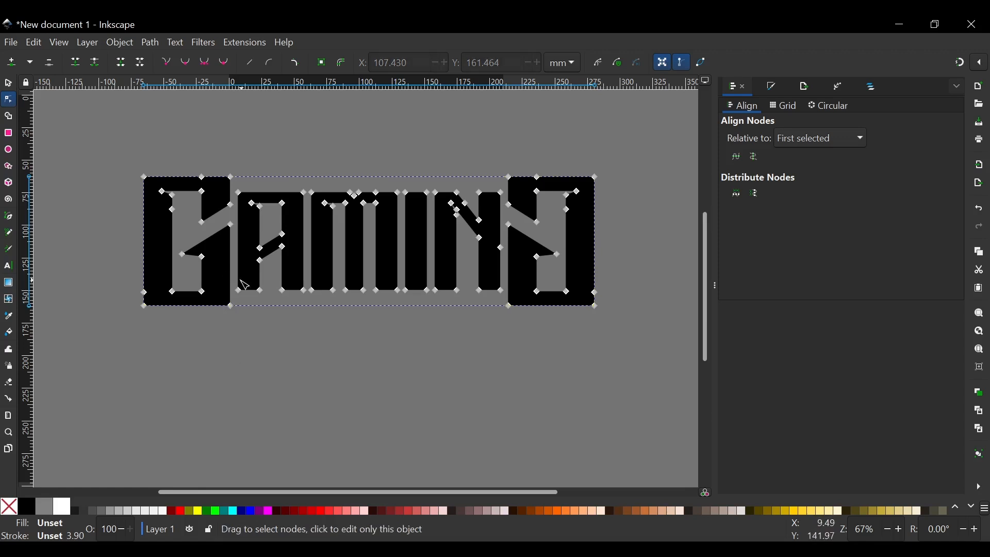
left_click_drag(133, 305, 283, 333)
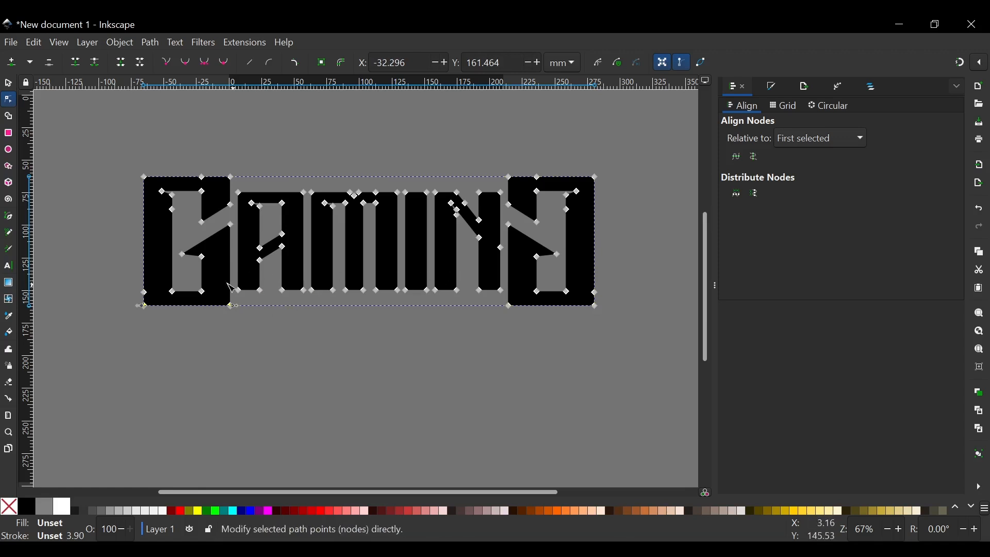
left_click_drag(236, 273, 523, 359)
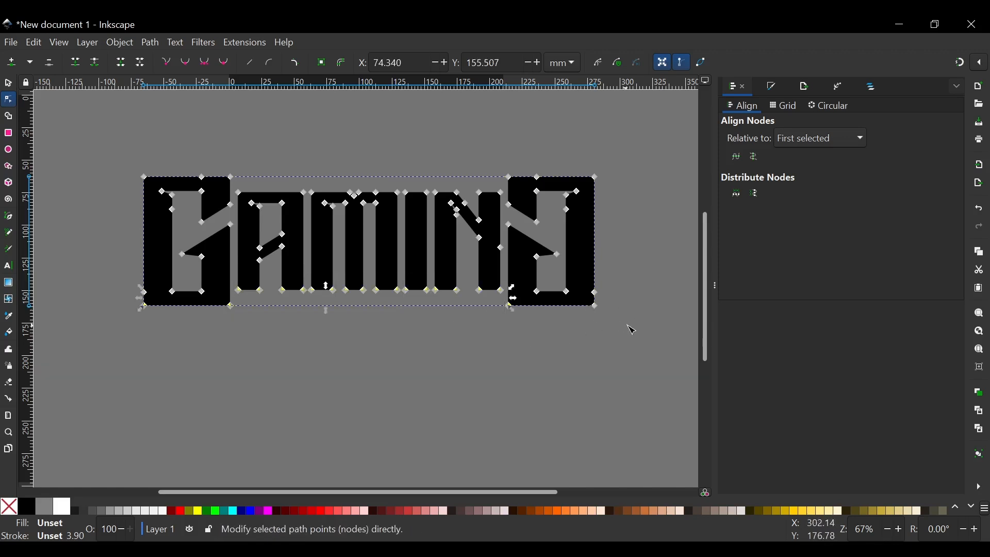
left_click_drag(628, 325, 584, 305)
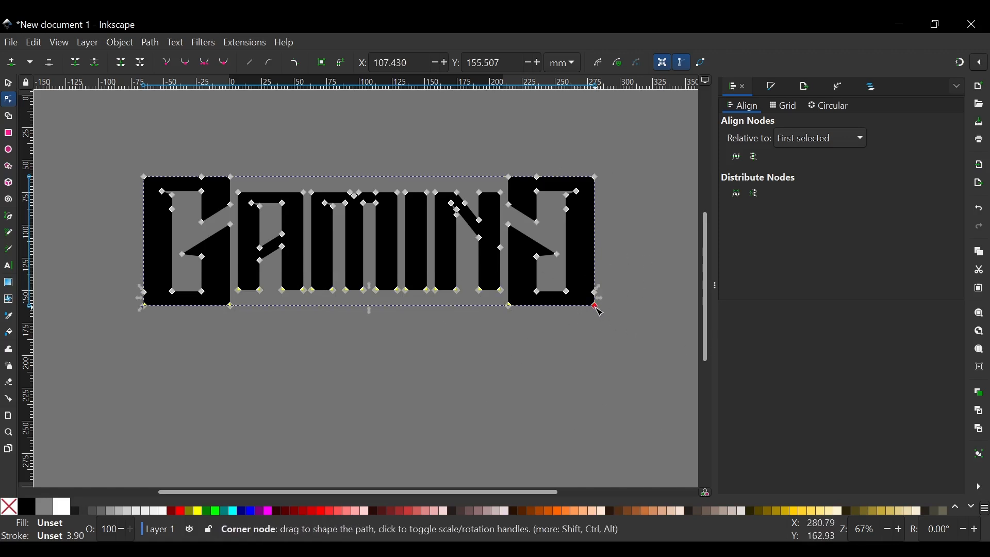
left_click_drag(598, 311, 604, 376)
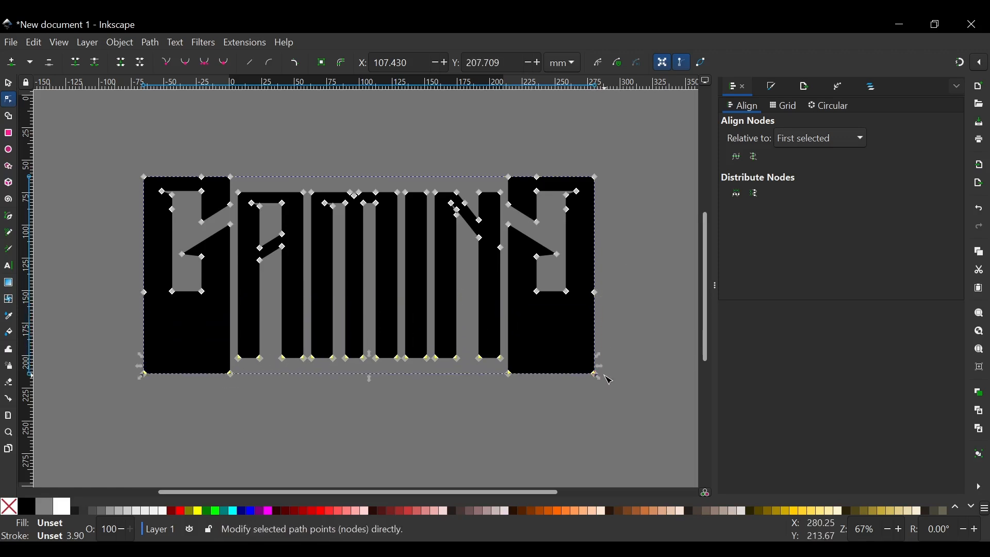
- Fill the united wordmark with white
left_click(8, 84)
scroll(409, 254, "down", 3)
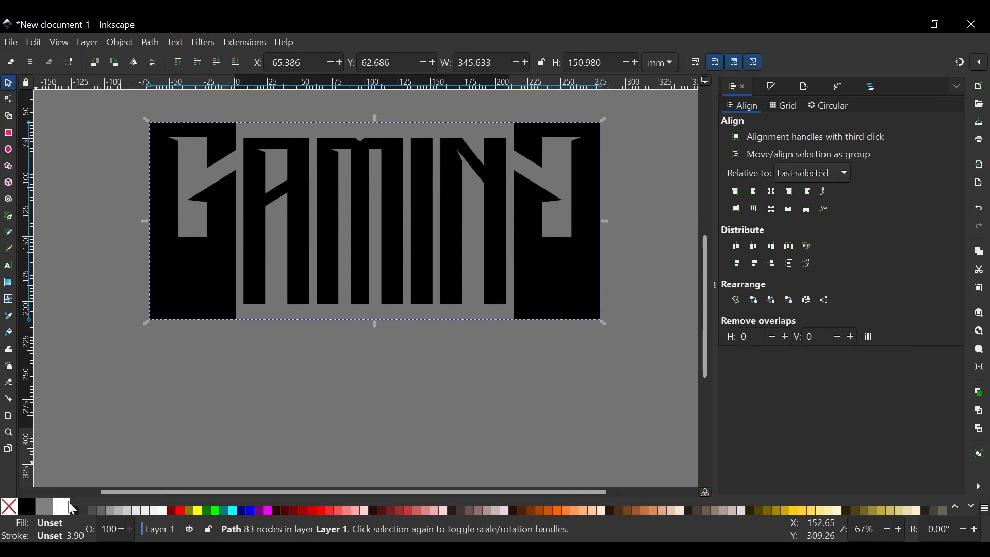
left_click(62, 507)
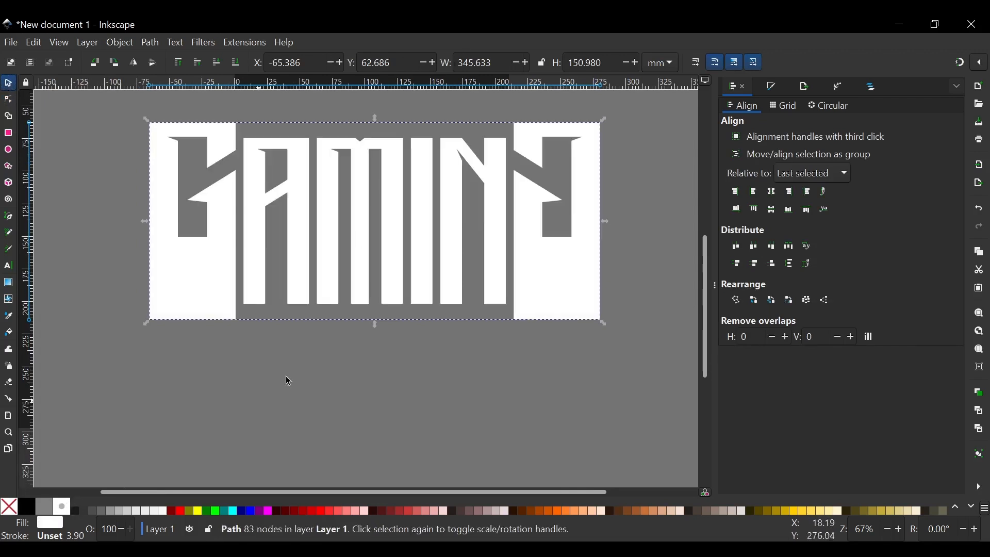
- Draw a background rectangle about 464 × 273 mm around the wordmark, send it behind the letters and fill it black
left_click(9, 134)
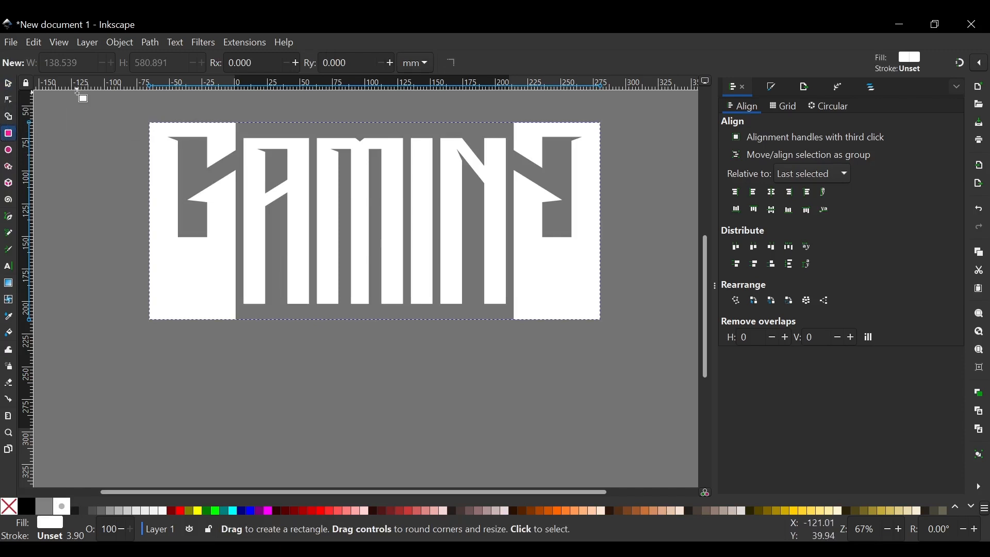
mouse_move(73, 99)
left_mouse_down()
mouse_move(632, 386)
mouse_move(678, 455)
left_mouse_up()
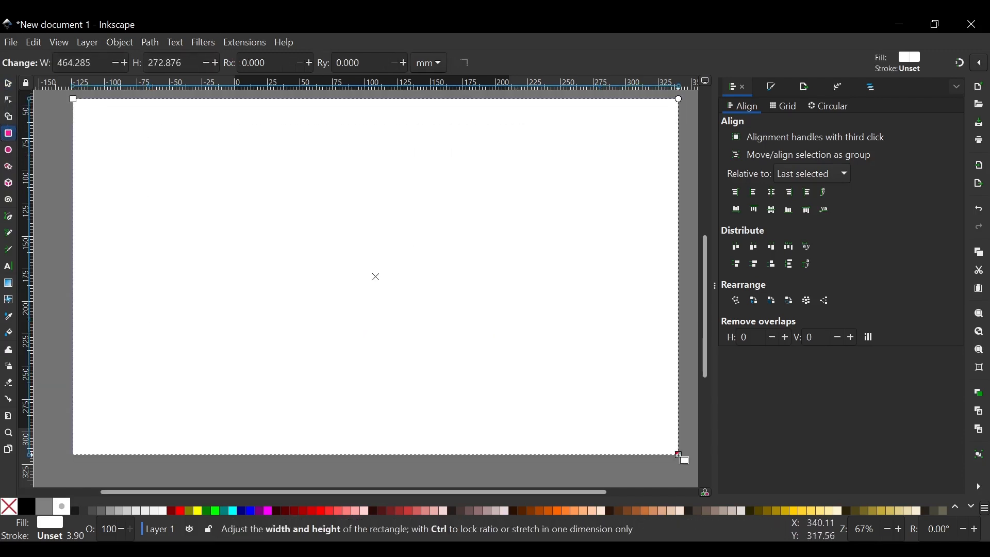
left_click(9, 85)
left_click(237, 64)
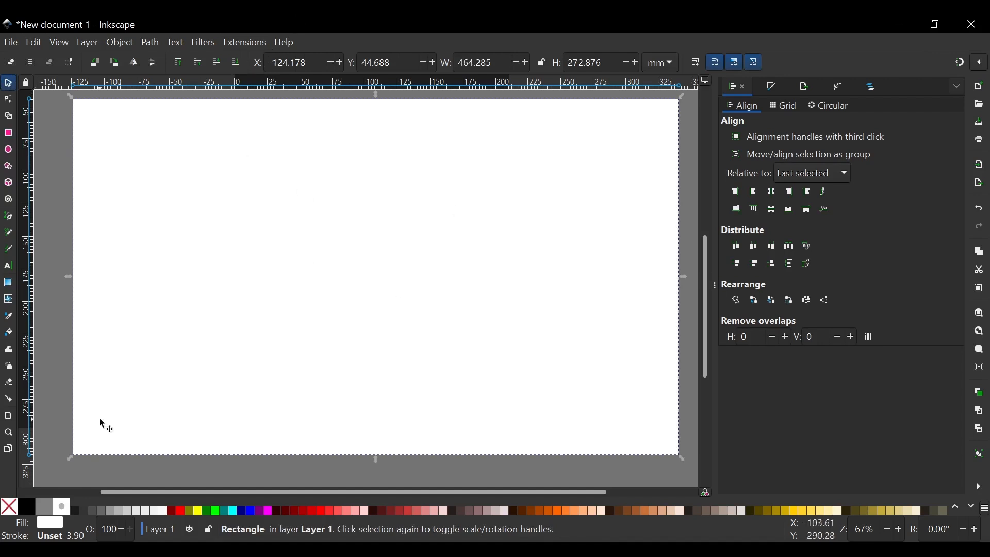
left_click(32, 509)
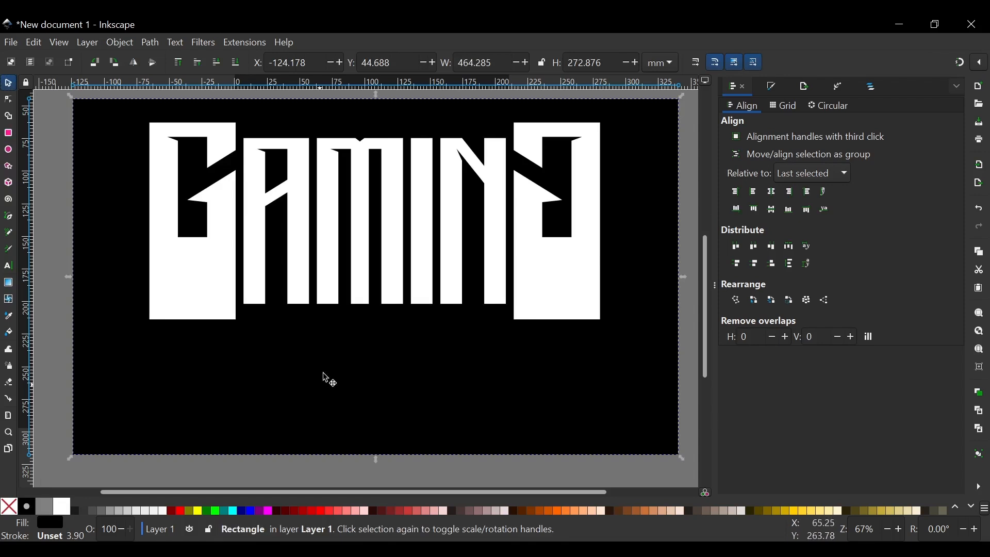
- Draw a black ellipse about 582 × 143 mm just below the wordmark and center it horizontally on the wordmark
scroll(358, 316, "down", 1, "ctrl")
scroll(308, 359, "down", 1)
scroll(309, 359, "down", 1)
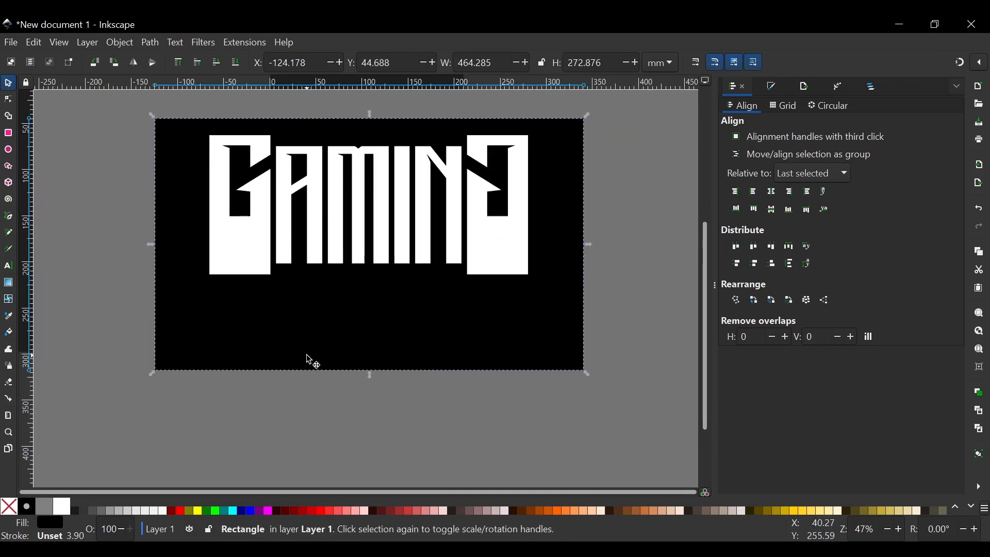
left_click(8, 150)
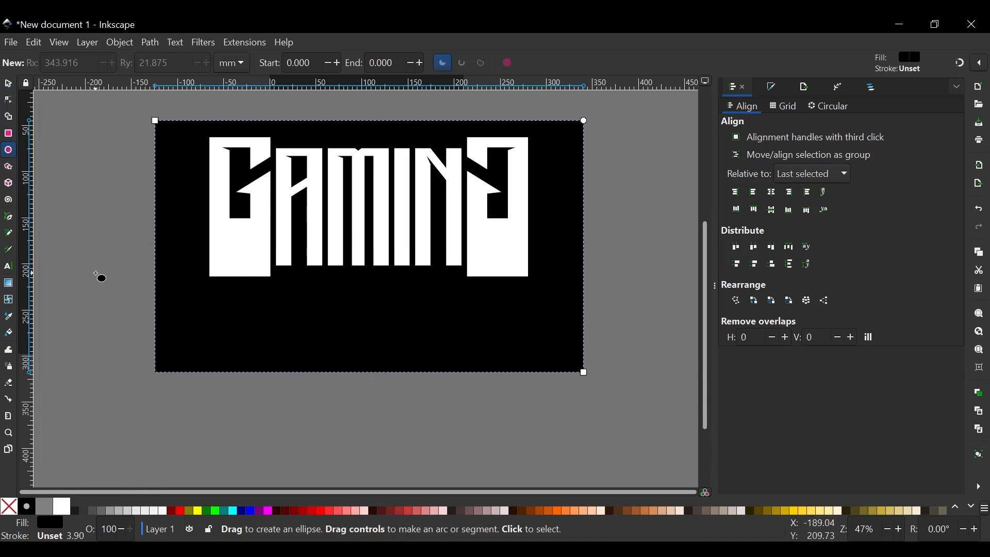
mouse_move(113, 287)
left_mouse_down()
mouse_move(481, 289)
mouse_move(680, 400)
mouse_move(669, 446)
mouse_move(656, 446)
mouse_move(649, 418)
left_mouse_up()
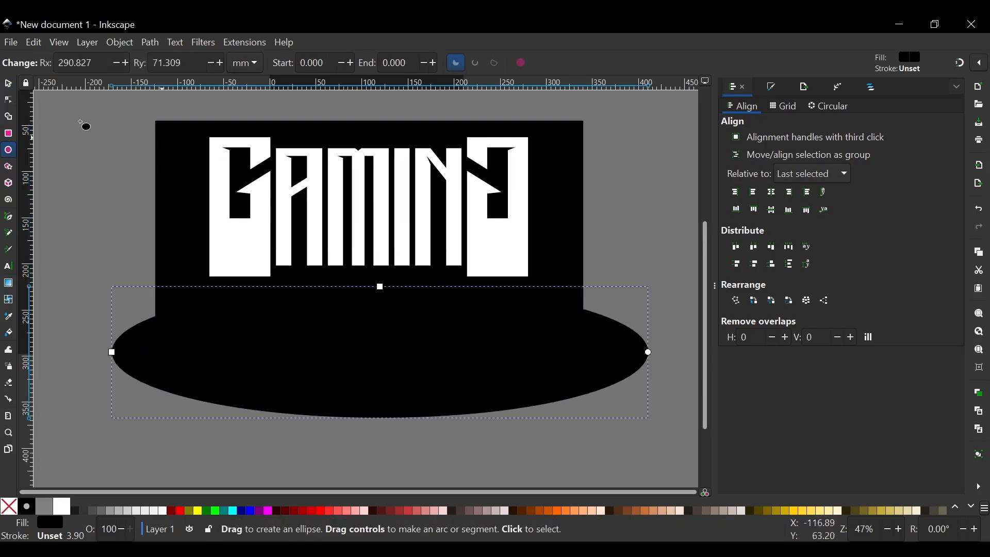
left_click(8, 84)
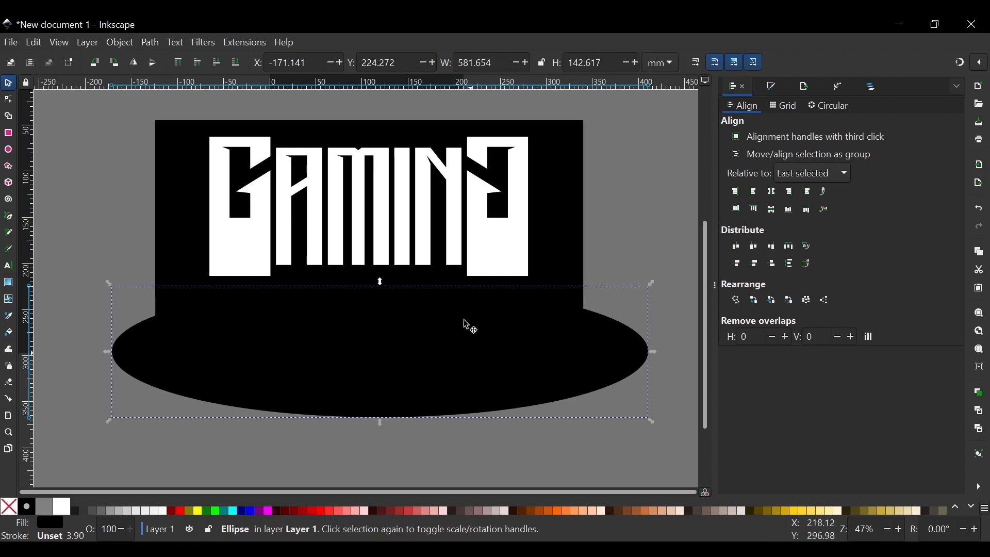
left_click(515, 227, "shift")
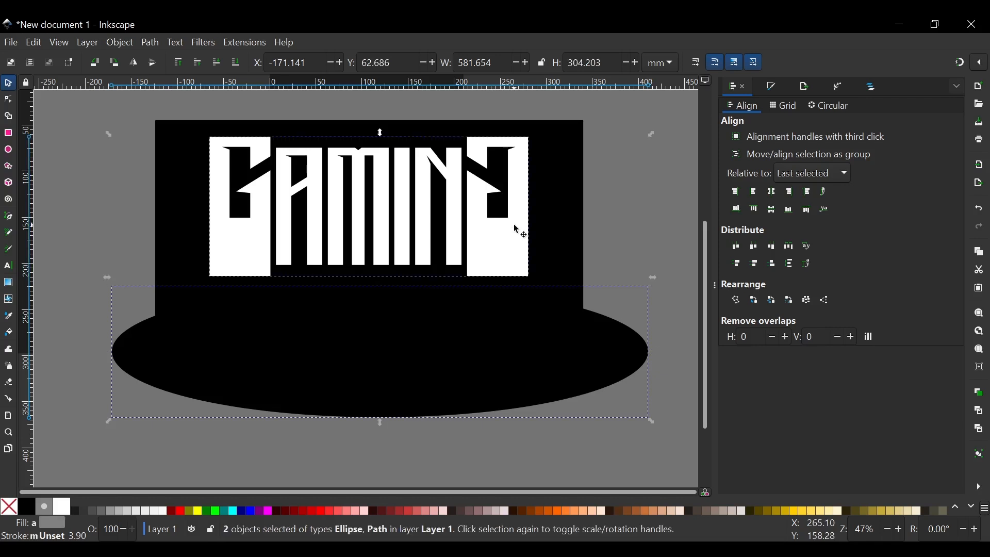
left_click(773, 195)
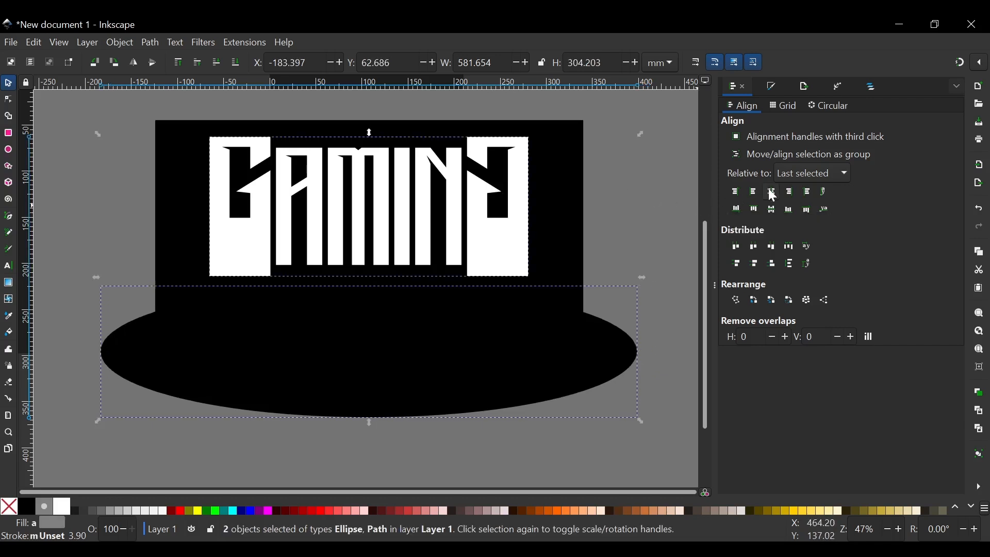
left_click(649, 207)
- Move the ellipse straight up about 63 mm so that it covers the lower ends of the letters with a curve
left_click(371, 389)
key("ctrl")
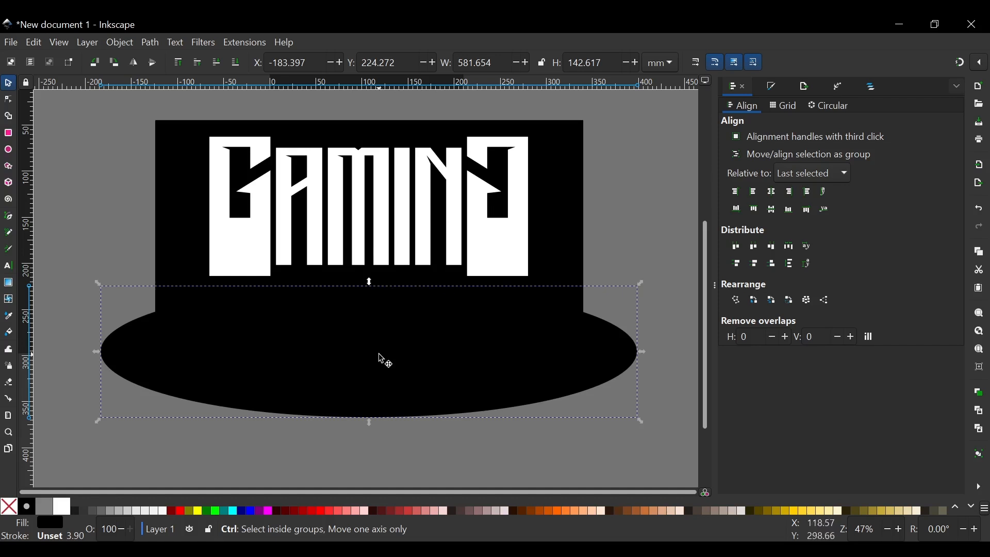
left_click_drag(381, 358, 404, 296)
left_click(595, 176)
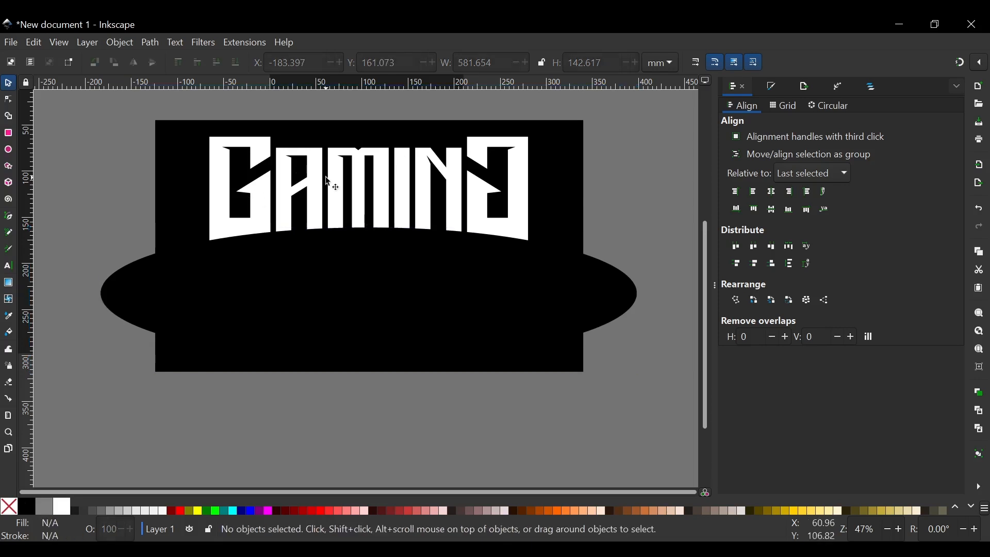
- Stretch the ellipse downward to a height of about 262 mm for a steeper curve under the letters
scroll(330, 201, "up", 1)
scroll(330, 207, "up", 2)
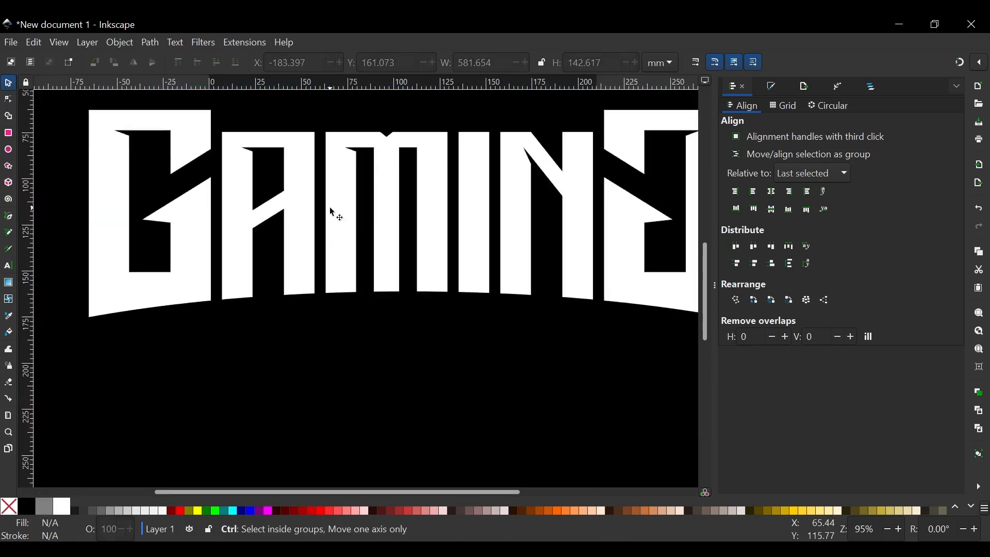
scroll(330, 206, "down", 2)
left_click(372, 273)
scroll(370, 238, "up", 2)
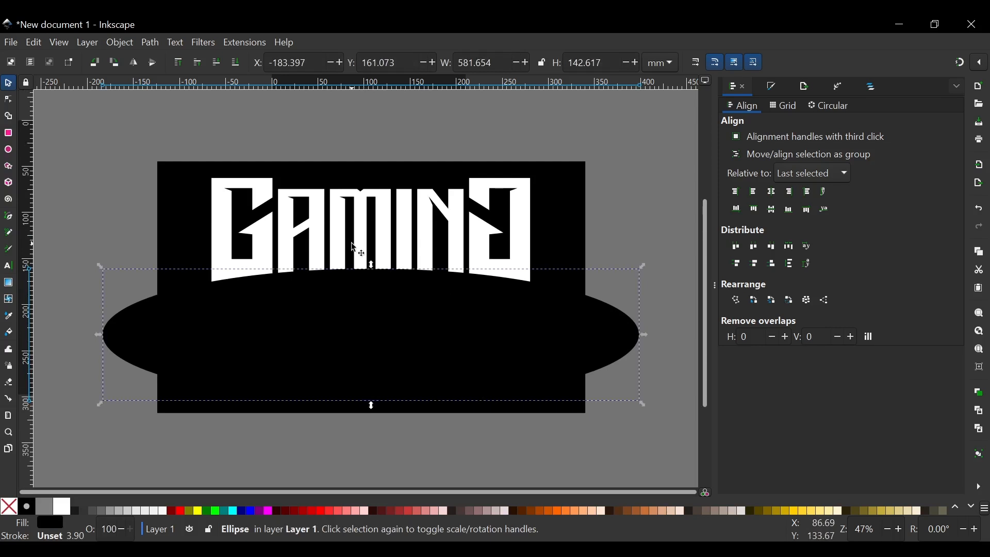
scroll(364, 275, "down", 3)
scroll(389, 254, "down", 2)
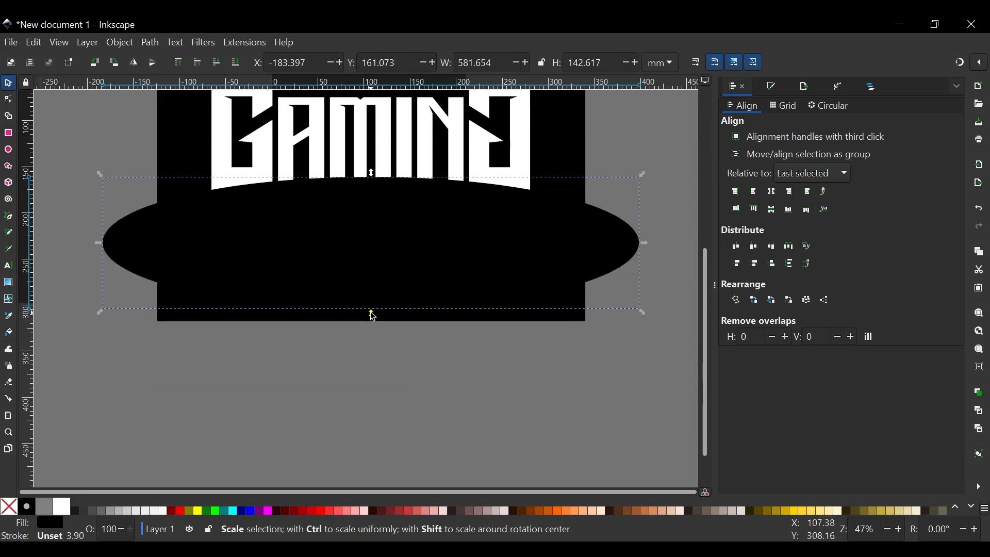
left_click_drag(370, 311, 377, 422)
scroll(366, 325, "up", 2)
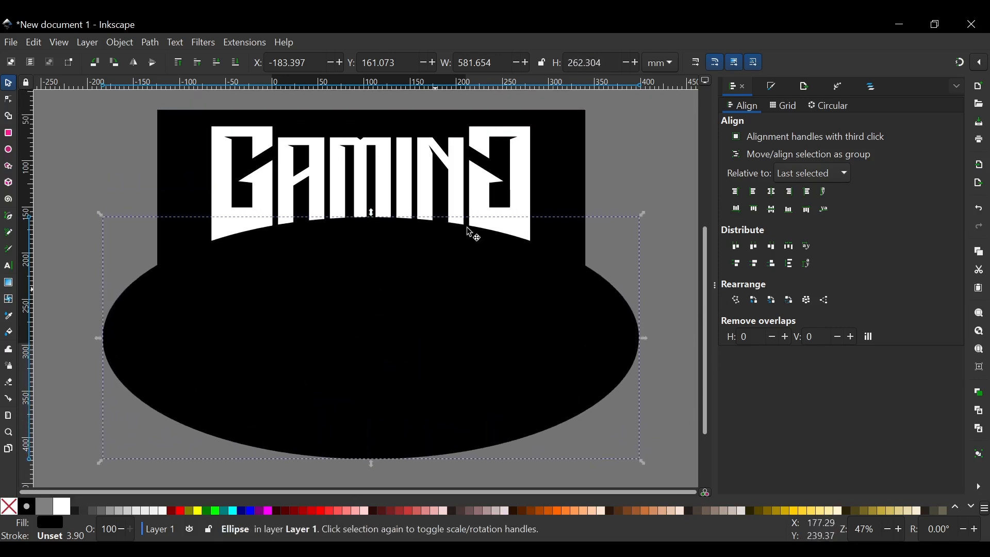
- Nudge the ellipse up about 7 mm so that it cuts higher into the letters
scroll(407, 373, "down", 3)
scroll(375, 236, "up", 4)
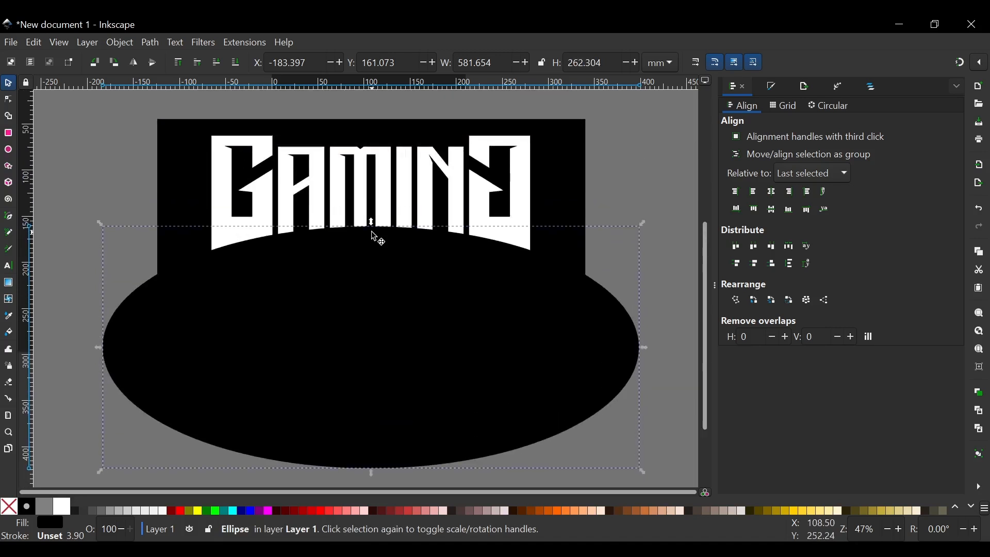
key("Up")
key("Up")
key("Up")
key("Up")
key("Up")
key("Up")
key("Up")
key("Up")
key("Up")
key("Up")
key("Up")
key("Up")
key("Up")
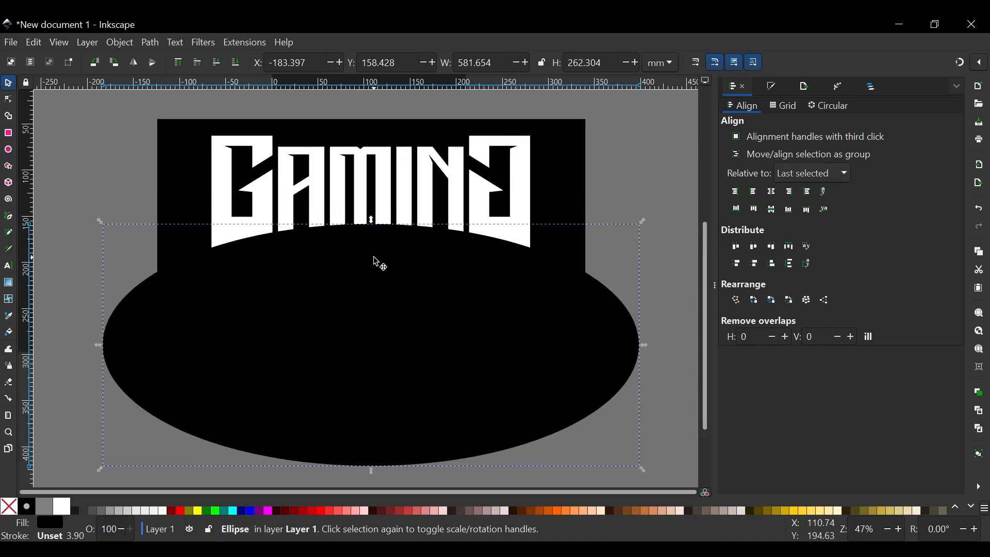
key("Up")
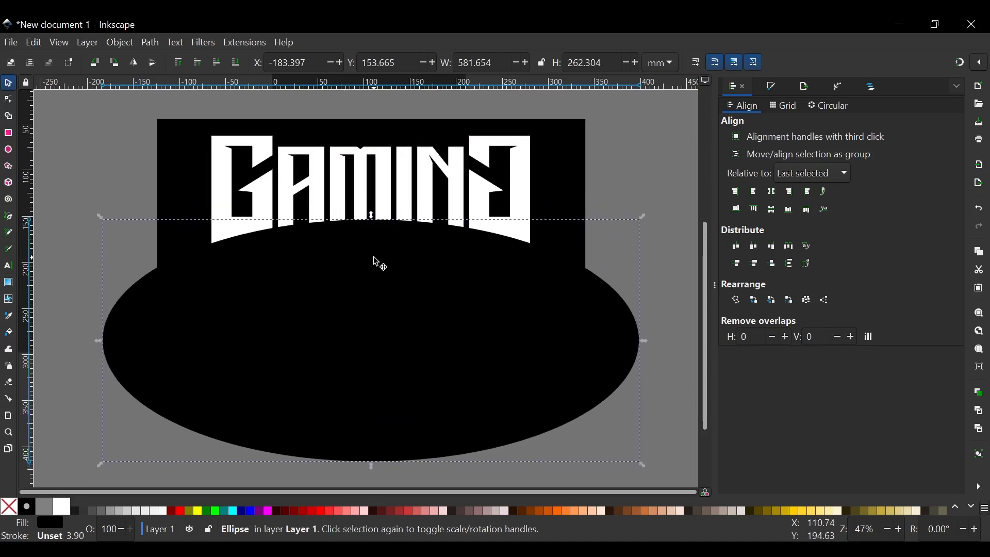
- Extend the ellipse's lower edge further to a height of about 282 mm
scroll(376, 261, "down", 2)
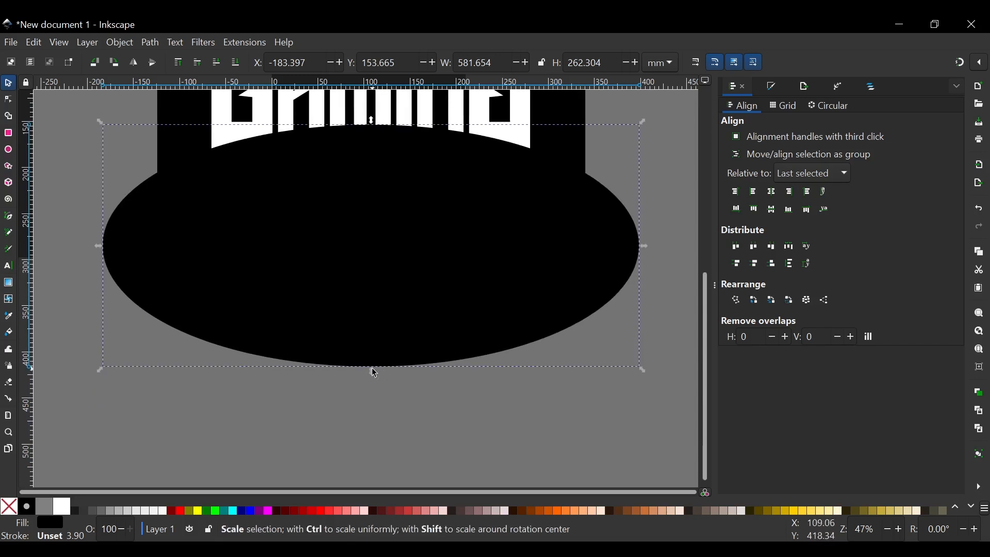
left_click_drag(375, 372, 374, 391)
scroll(360, 331, "up", 4)
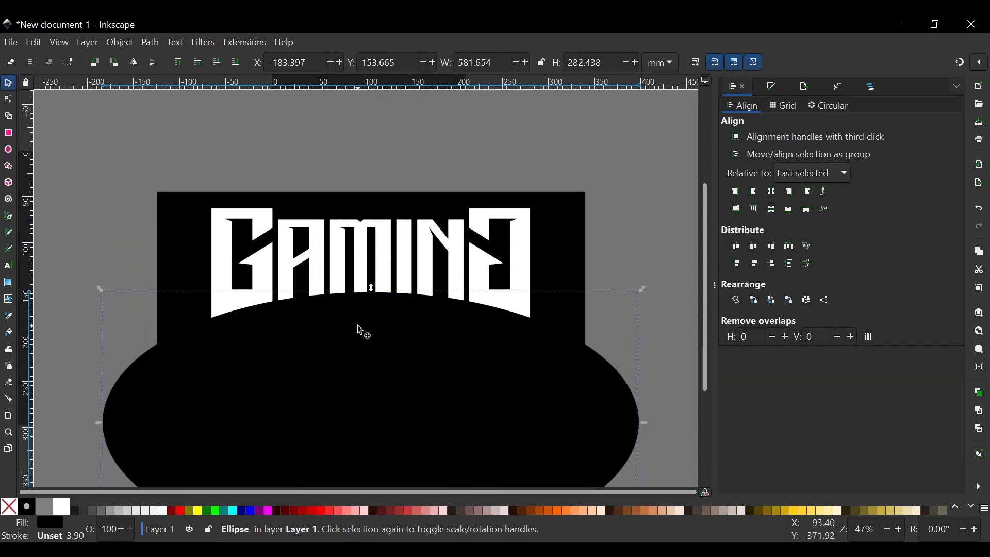
- Nudge the ellipse up about 5 mm so that it cuts slightly higher into the letters
scroll(360, 331, "down", 3)
scroll(362, 332, "down", 1)
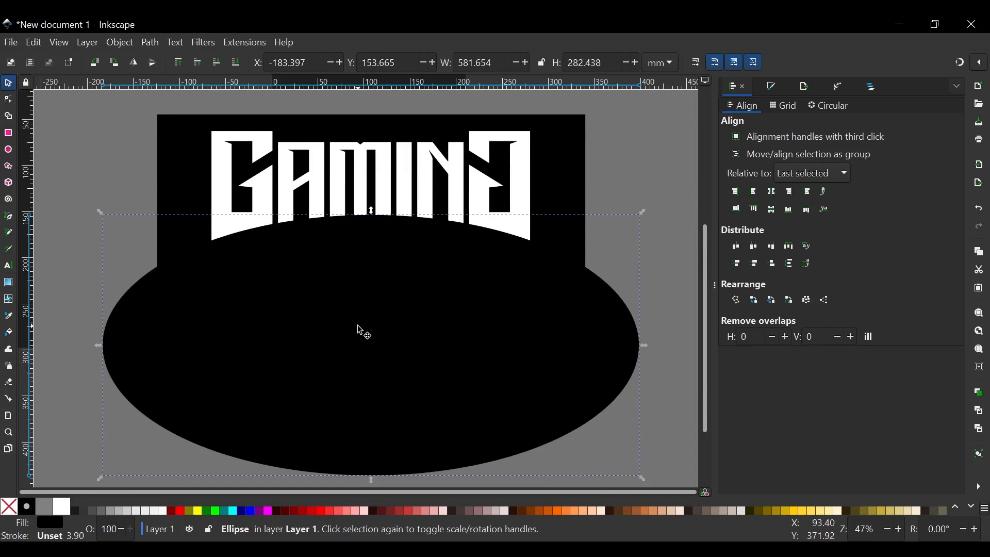
key("Up")
key("Up")
key("Up")
key("Up")
key("Up")
key("Up")
key("Up")
key("Up")
key("Up")
key("Up")
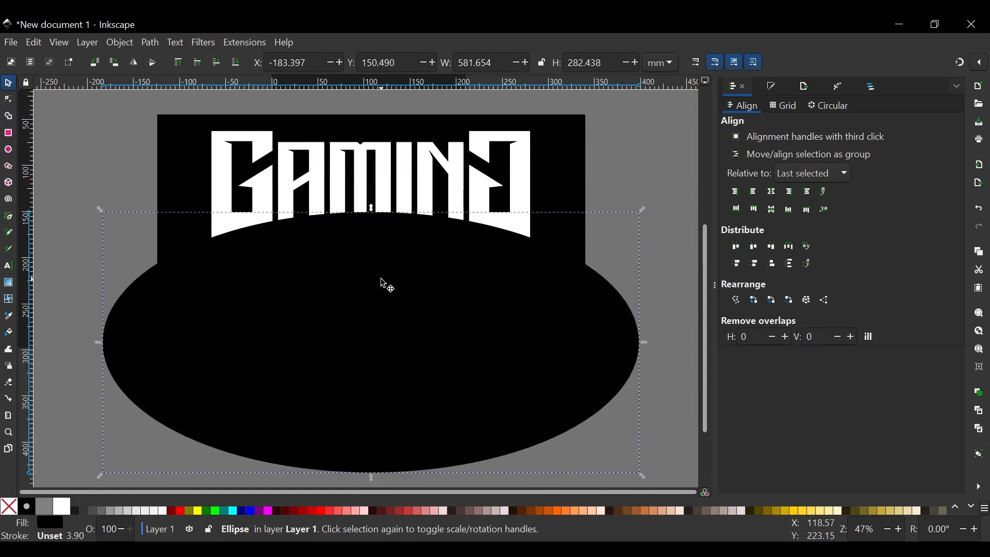
- Stretch the ellipse downward to a height of about 321 mm and check the curve under the letters
scroll(386, 283, "down", 5)
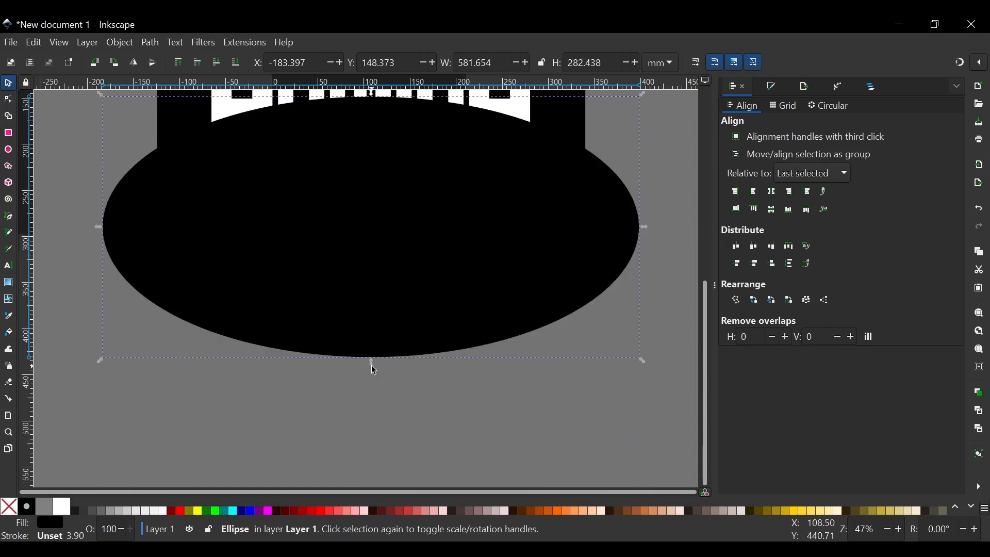
left_click_drag(371, 361, 373, 396)
scroll(375, 281, "up", 7)
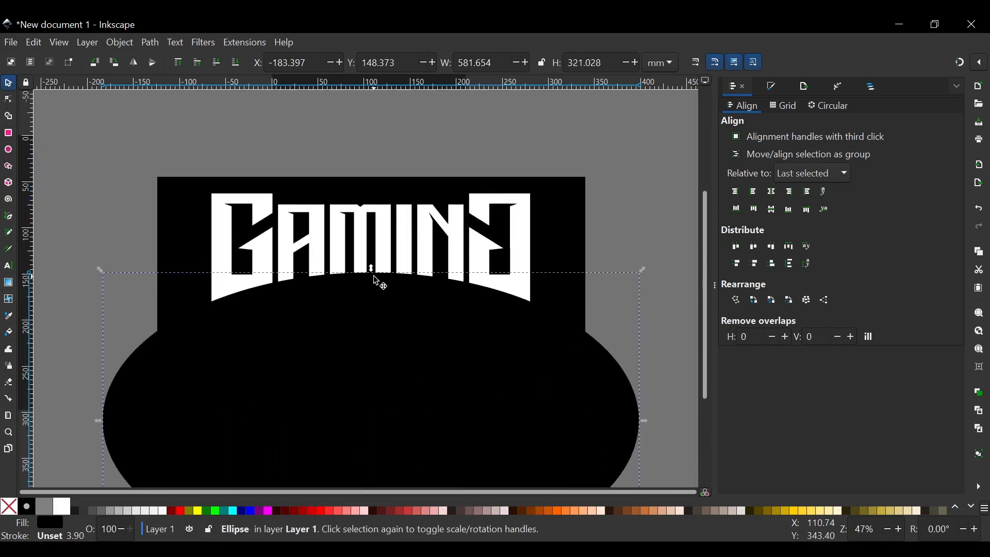
scroll(358, 303, "up", 2)
scroll(359, 303, "up", 2)
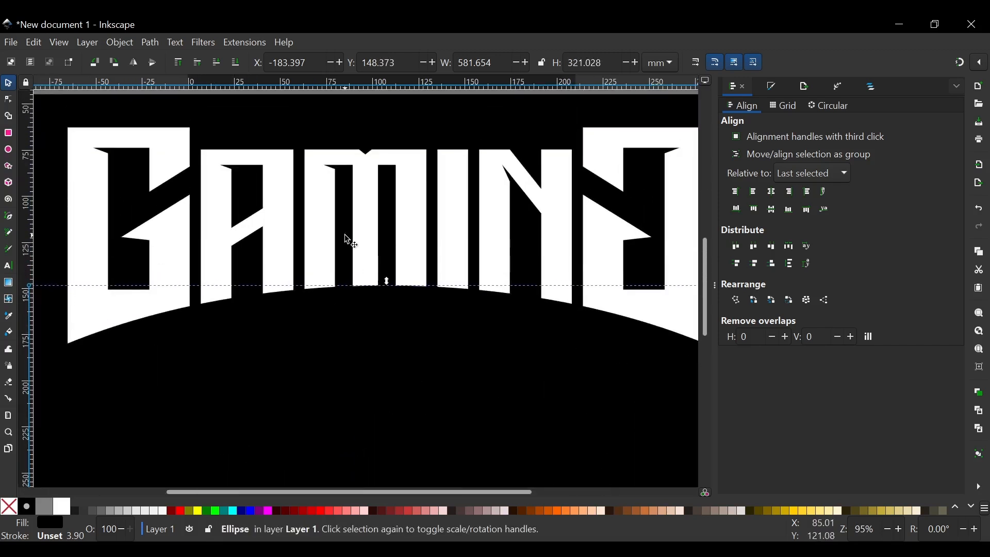
scroll(347, 239, "down", 1)
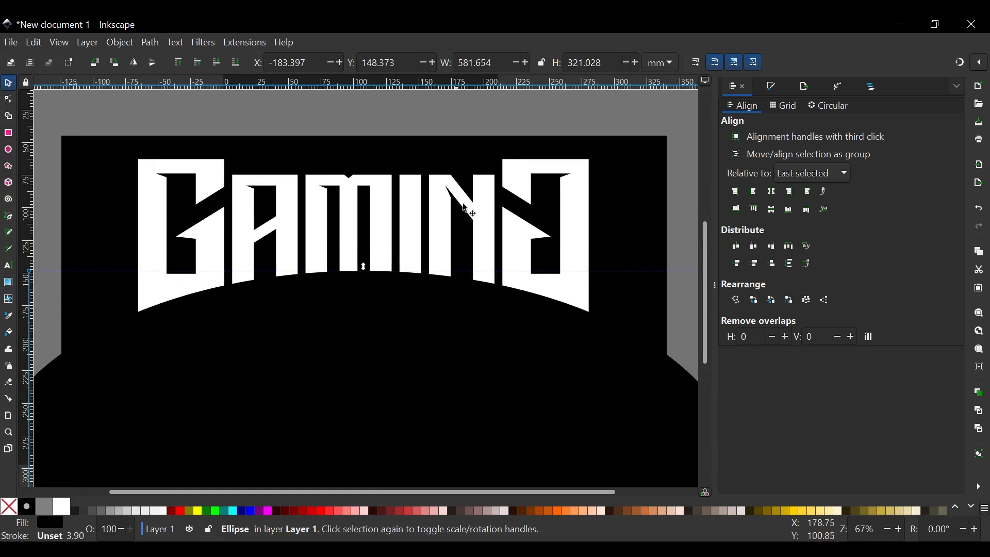
- Extend the ellipse's lower edge to a height of about 351 mm for a steeper curve
scroll(409, 181, "down", 4)
scroll(376, 217, "down", 3)
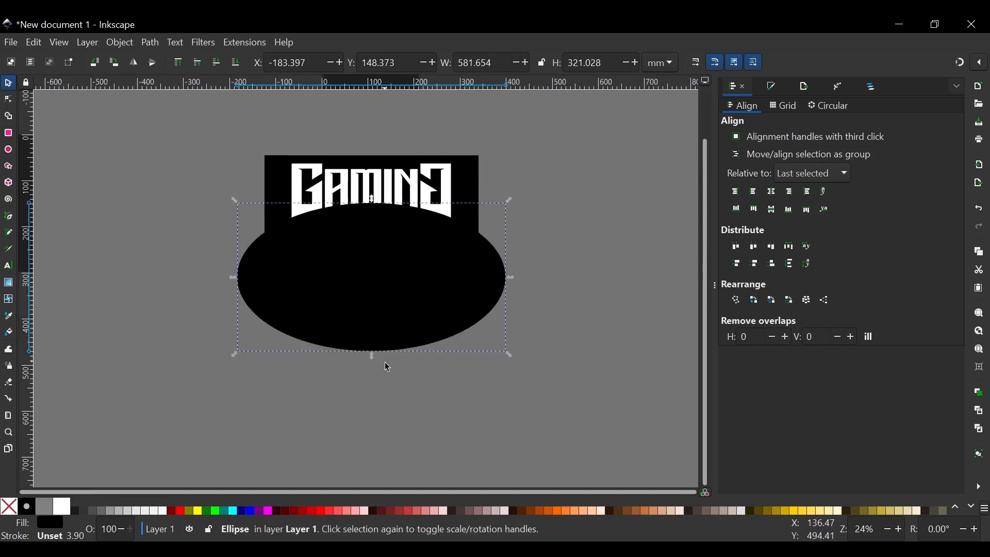
left_click_drag(371, 355, 370, 369)
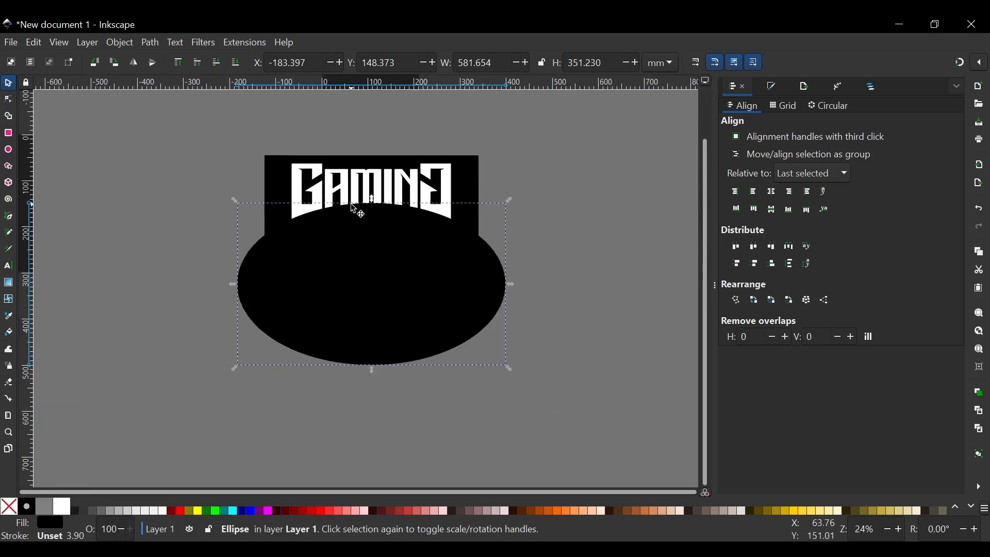
scroll(364, 172, "up", 3)
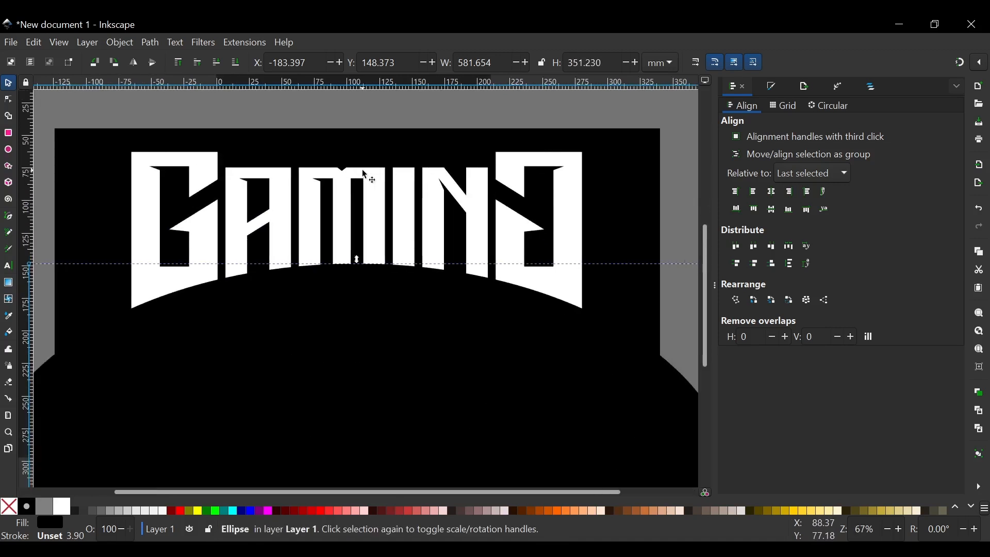
- Subtract the ellipse from the GAMING wordmark with the Difference operation to cut the curved bottom edge
scroll(361, 211, "down", 2)
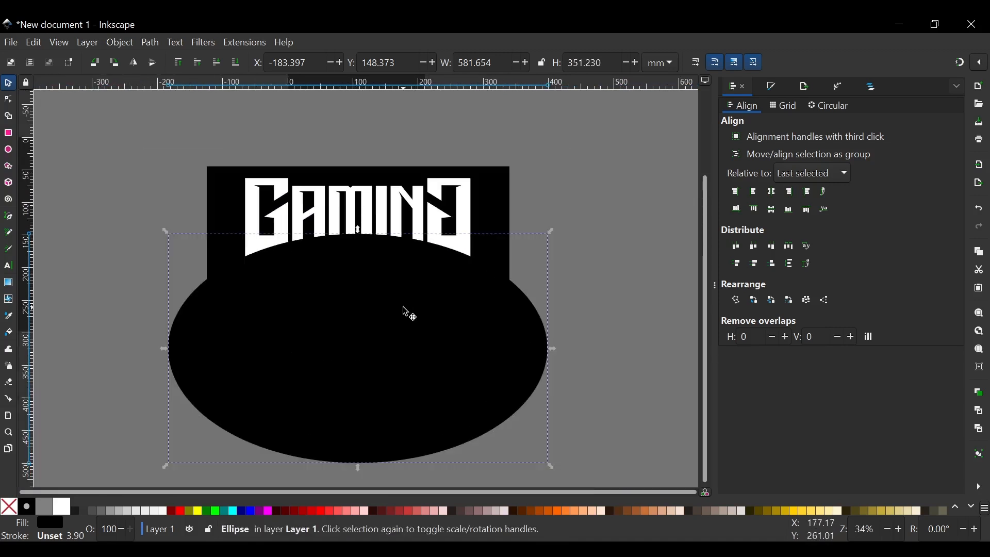
left_click(464, 198, "shift")
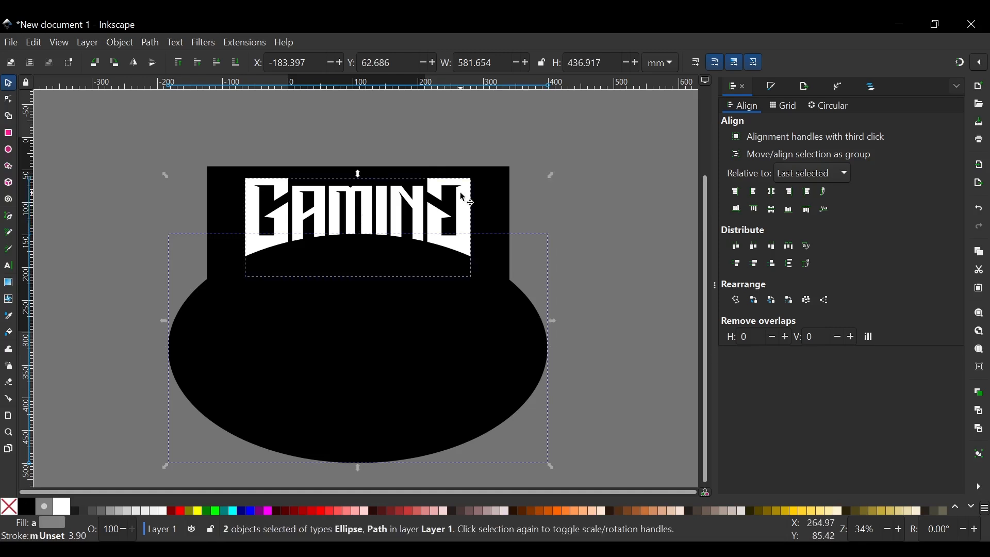
left_click(151, 42)
left_click(172, 125)
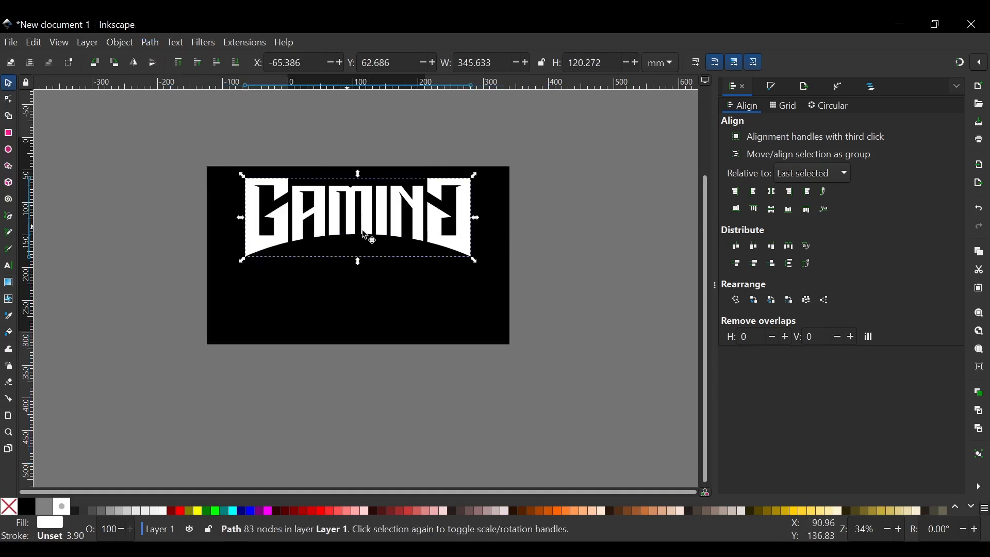
scroll(366, 198, "up", 1)
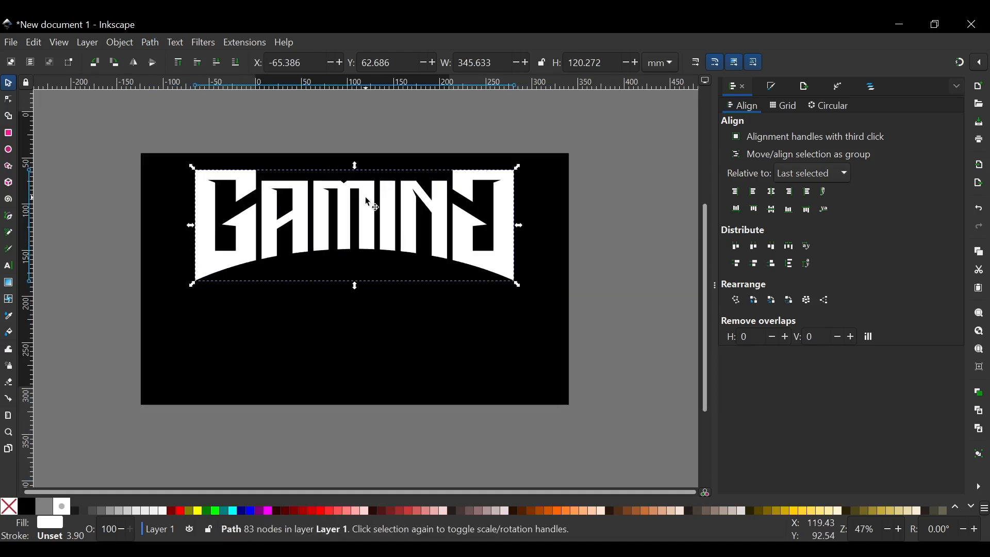
- Delete the black background rectangle behind the wordmark
left_click(457, 358)
key("Delete")
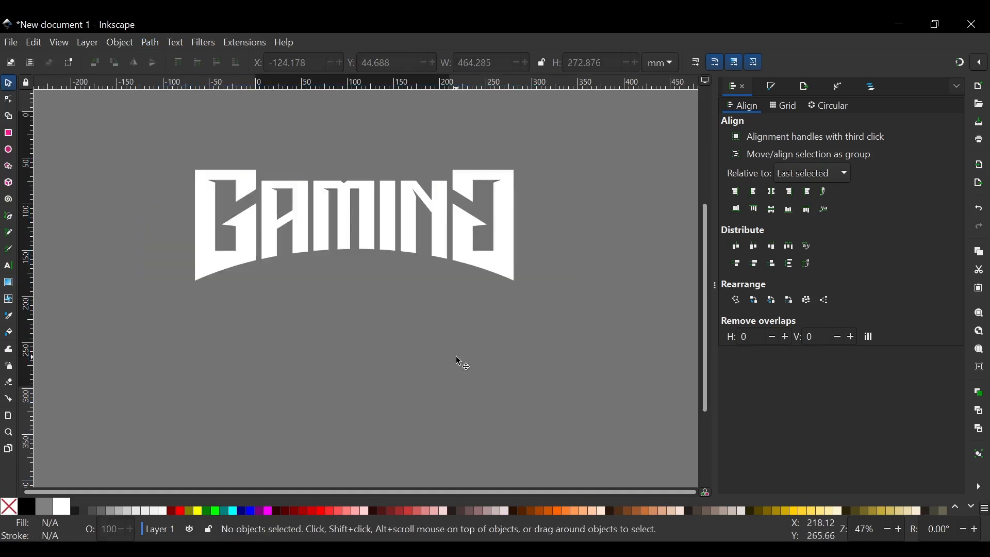
scroll(340, 235, "up", 1)
scroll(340, 234, "up", 2)
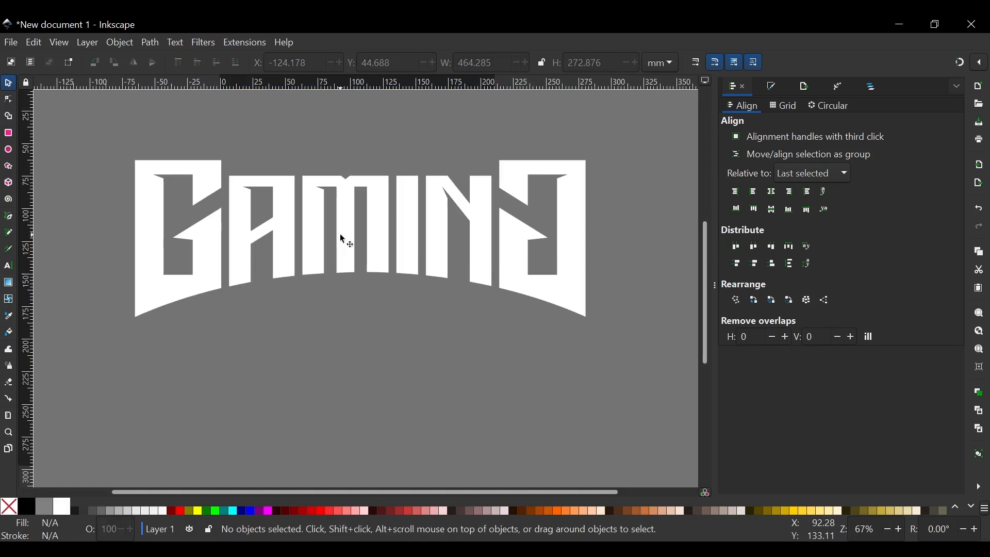
- Apply the Perspective/Envelope live path effect to the GAMING wordmark
key("ctrl+shift+7")
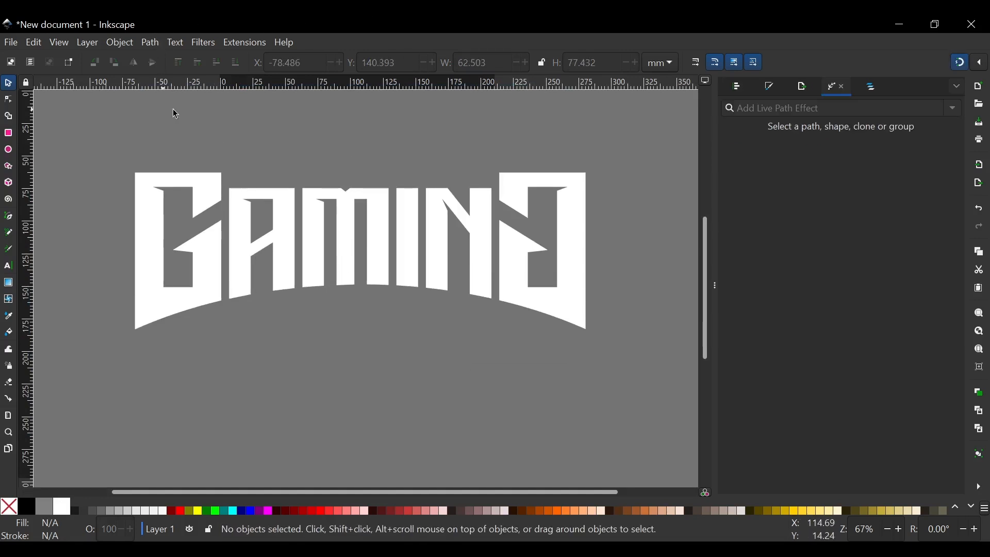
left_click(150, 44)
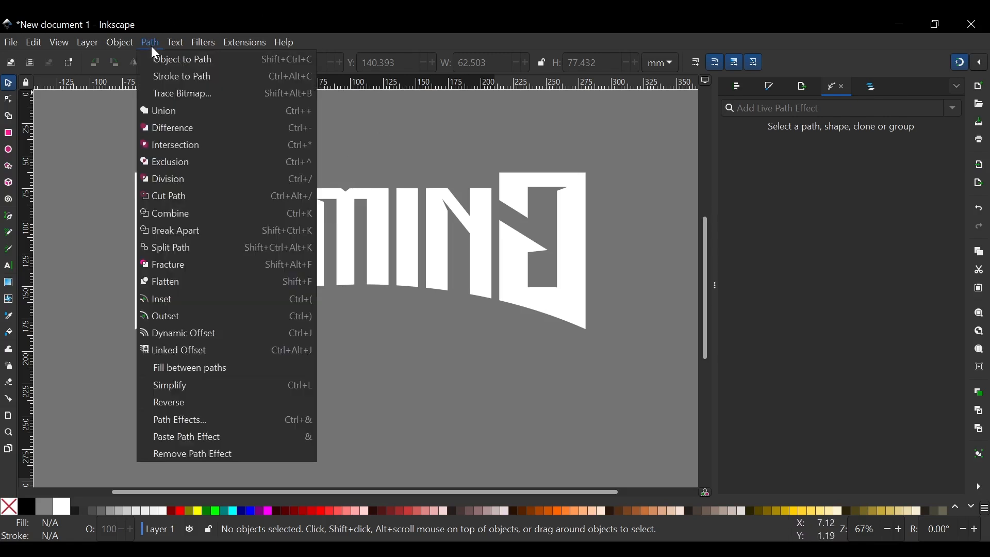
left_click(175, 415)
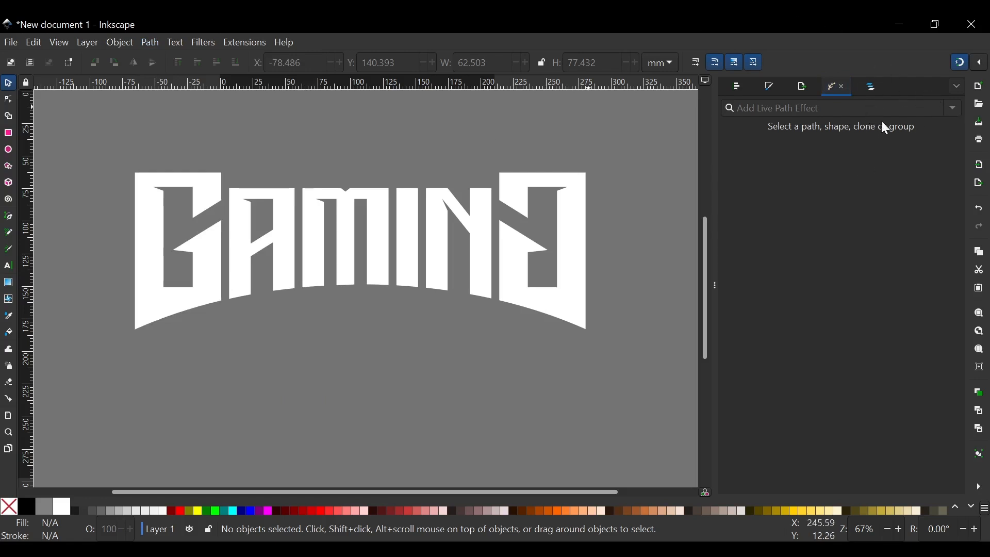
left_click(551, 187)
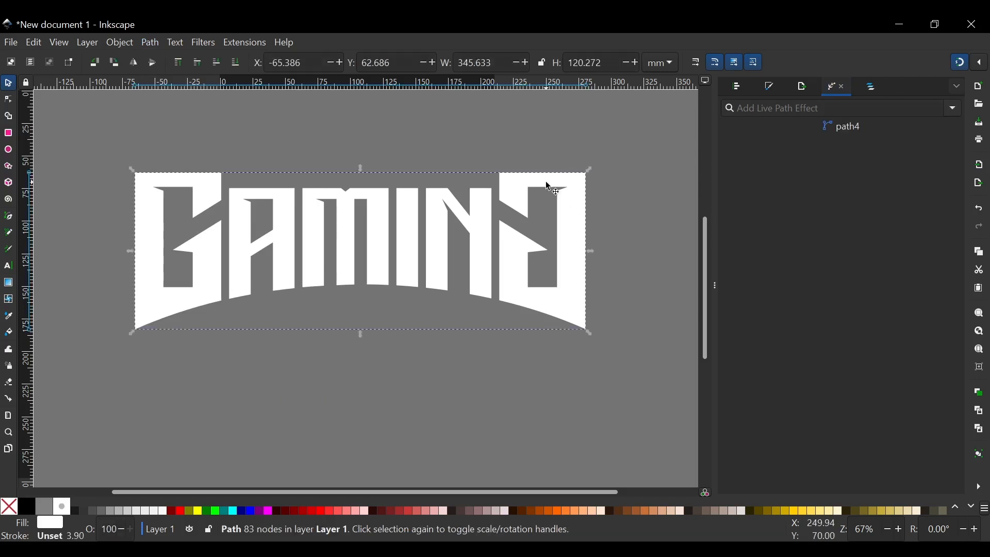
left_click(953, 108)
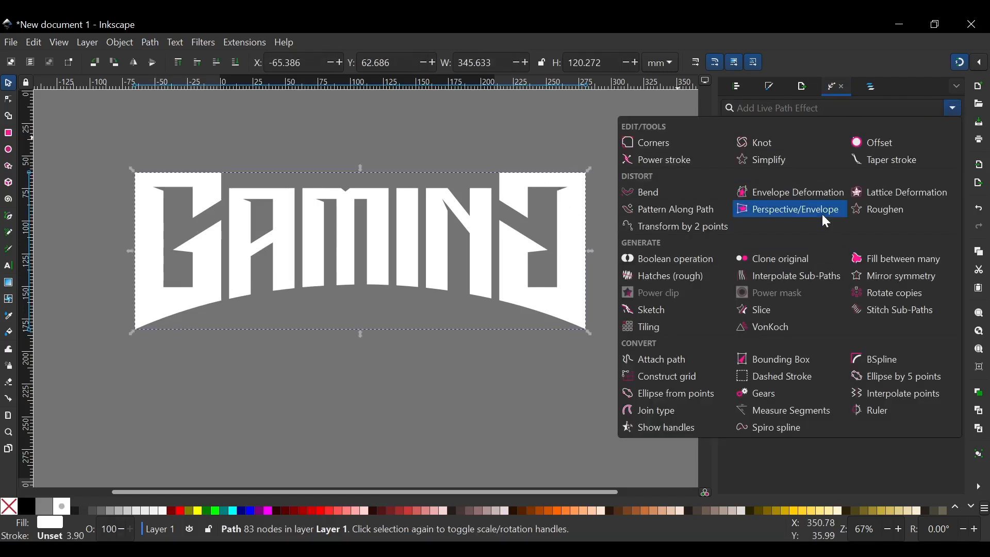
left_click(785, 216)
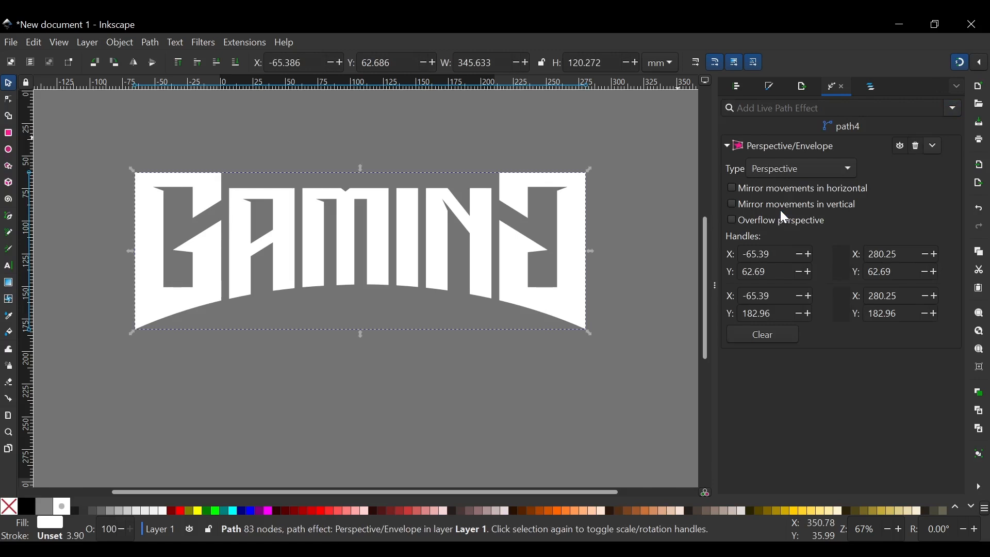
- Enable mirrored vertical movements and flare the wordmark's bottom corners about 21 mm outward and 5 mm down
left_click(734, 205)
key("n")
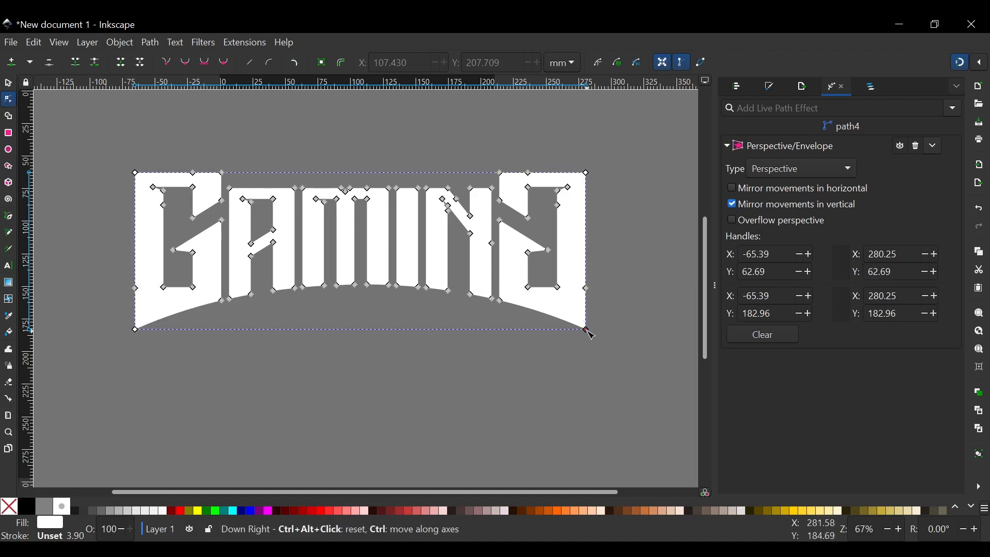
left_click_drag(587, 331, 613, 334)
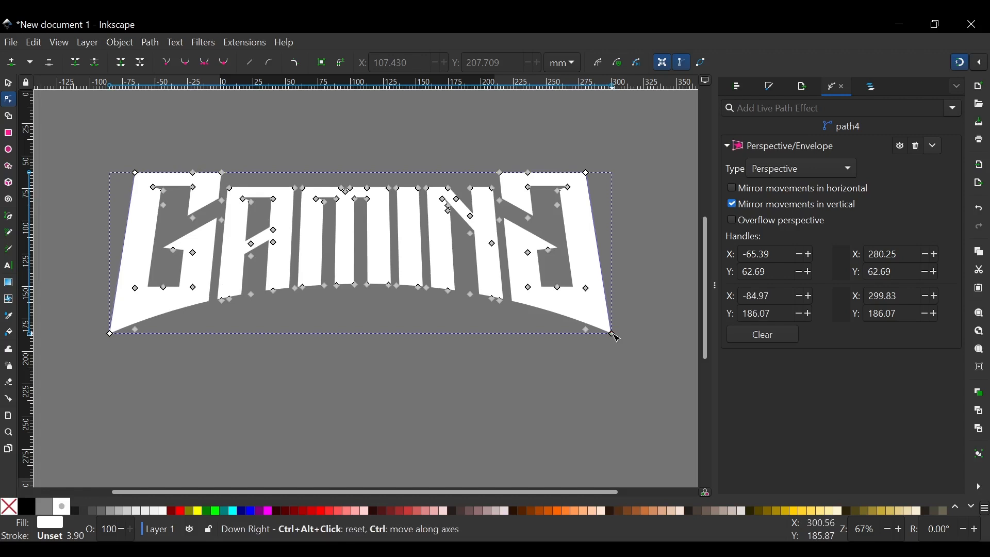
left_click_drag(612, 335, 612, 335)
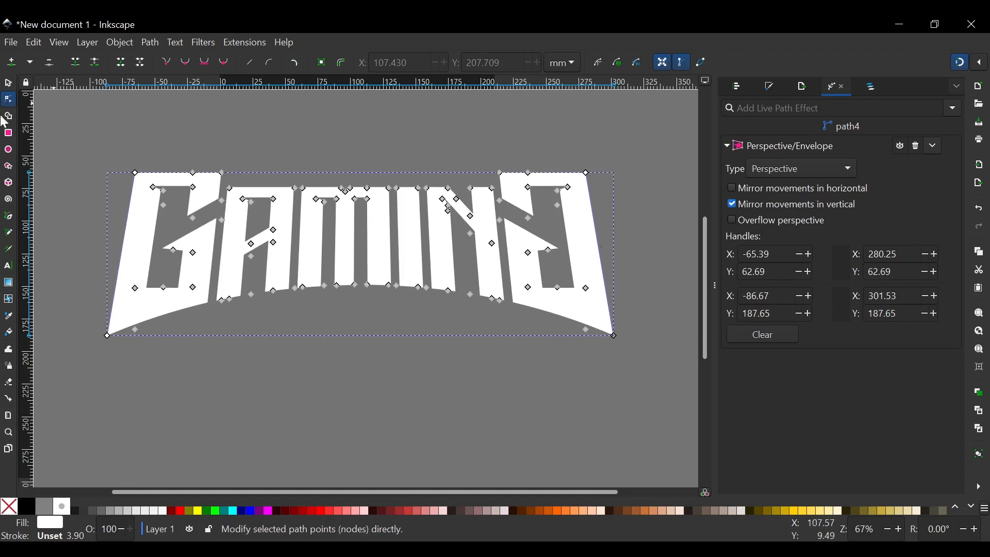
- Convert the distorted wordmark to a plain path with Object to Path
left_click(9, 84)
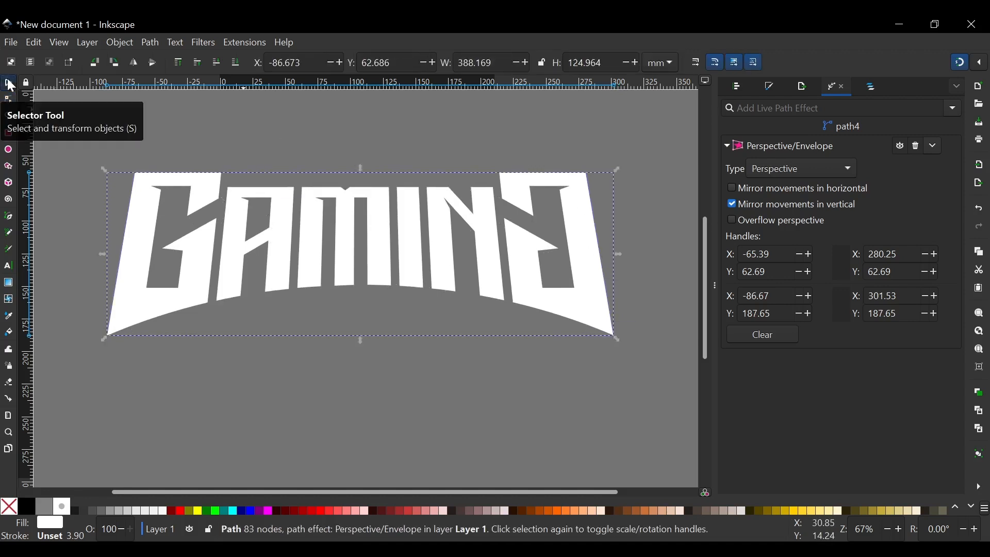
left_click(151, 45)
left_click(178, 58)
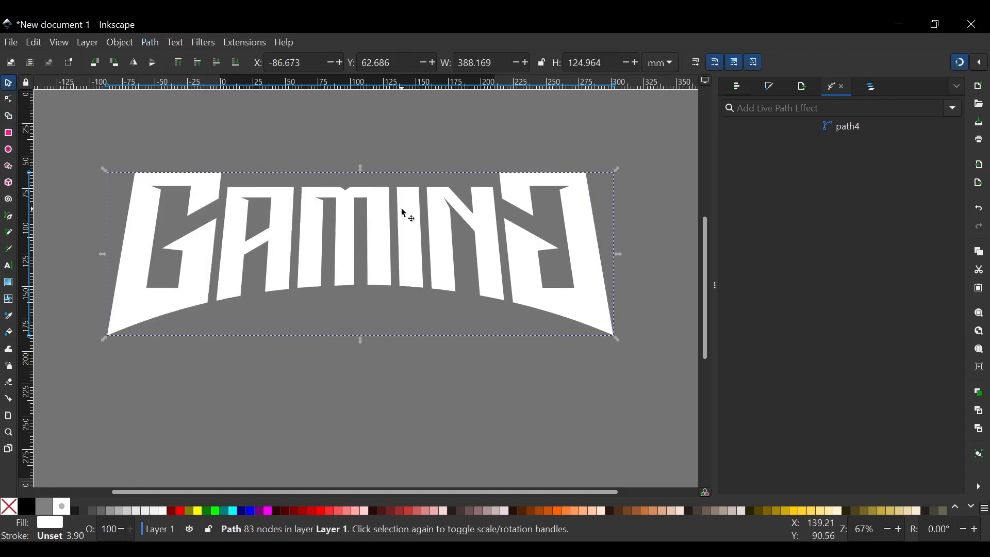
- Duplicate the wordmark, fill the copy black and lower it beneath the white original
key("ctrl+d")
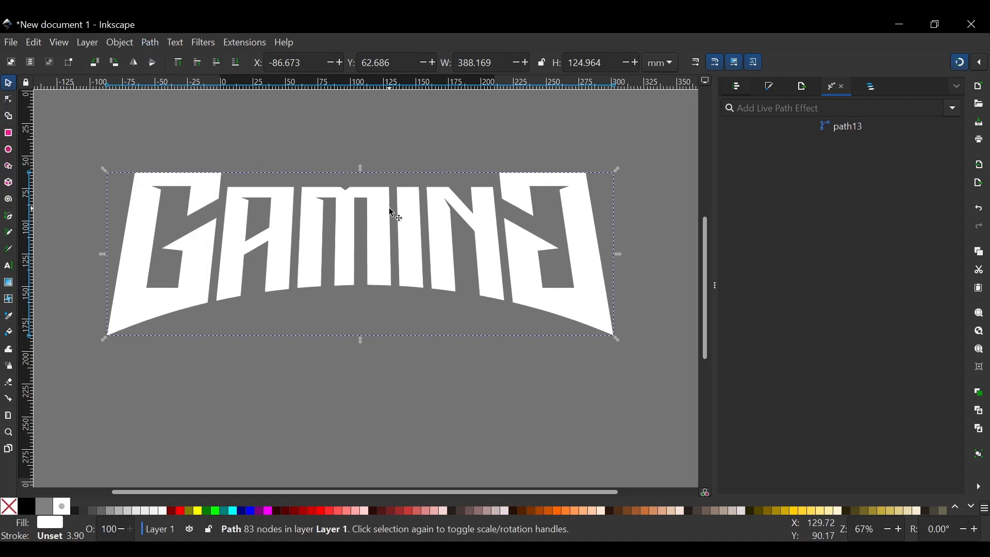
left_click(27, 509)
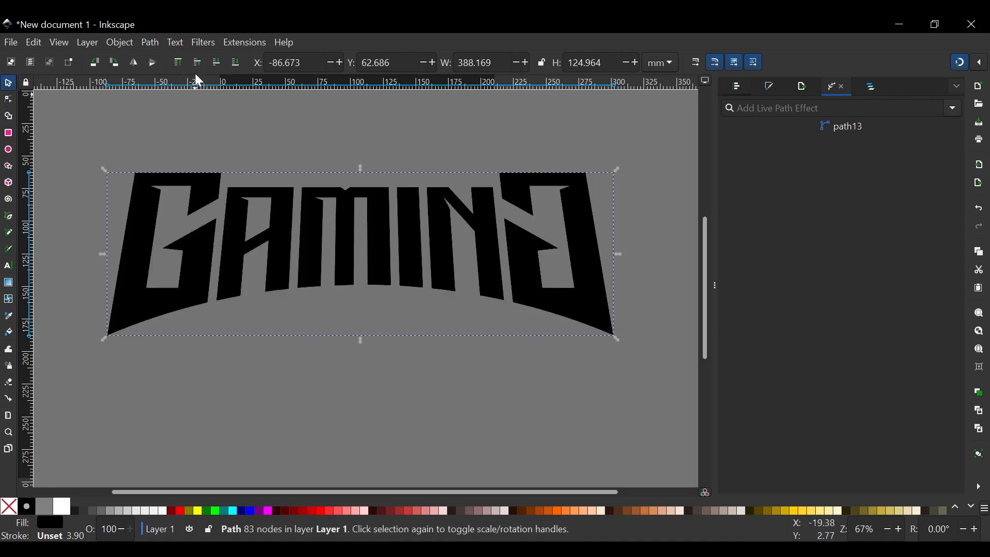
left_click(236, 64)
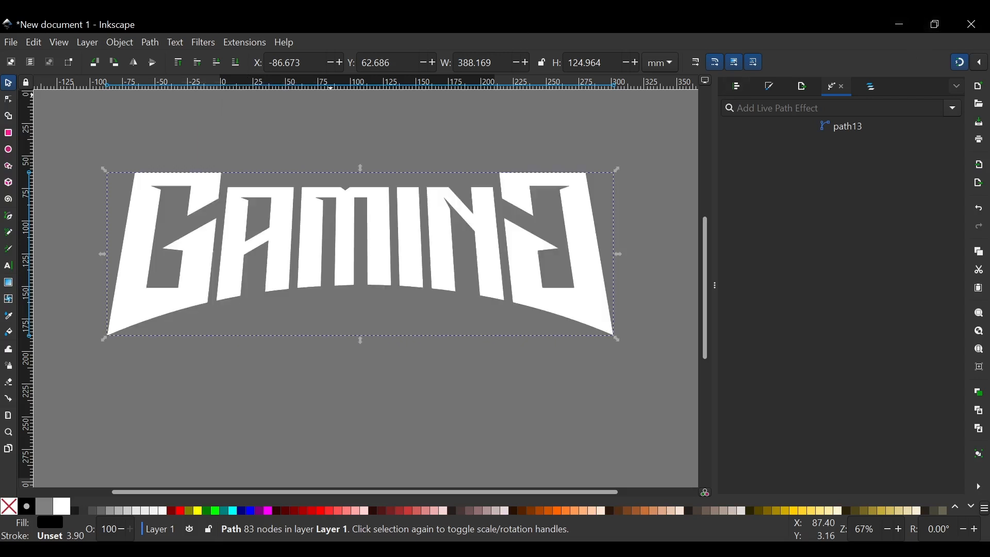
- Apply an Offset path effect to the black copy with an offset of 12.6 mm
left_click(954, 109)
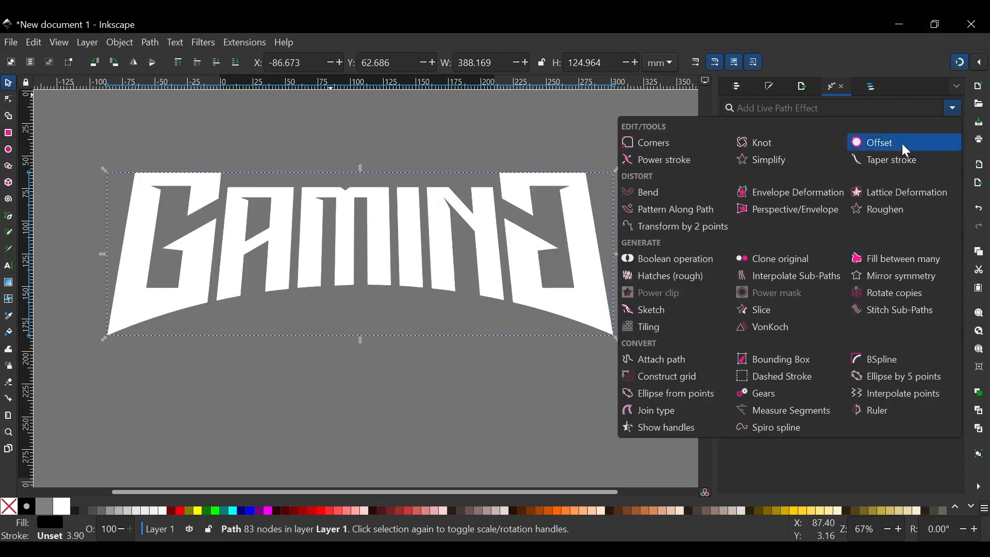
left_click(896, 140)
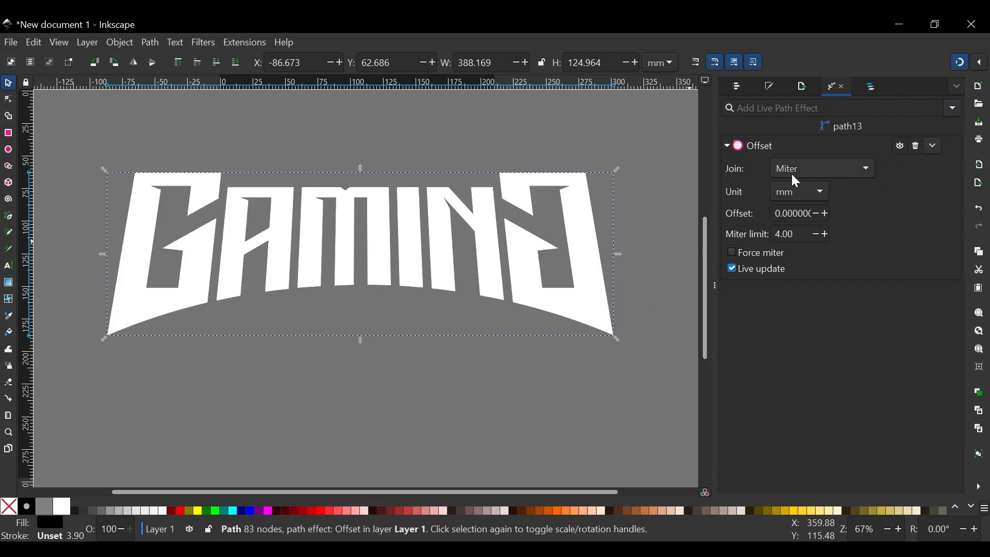
left_click(825, 212)
left_click_drag(824, 211, 825, 210)
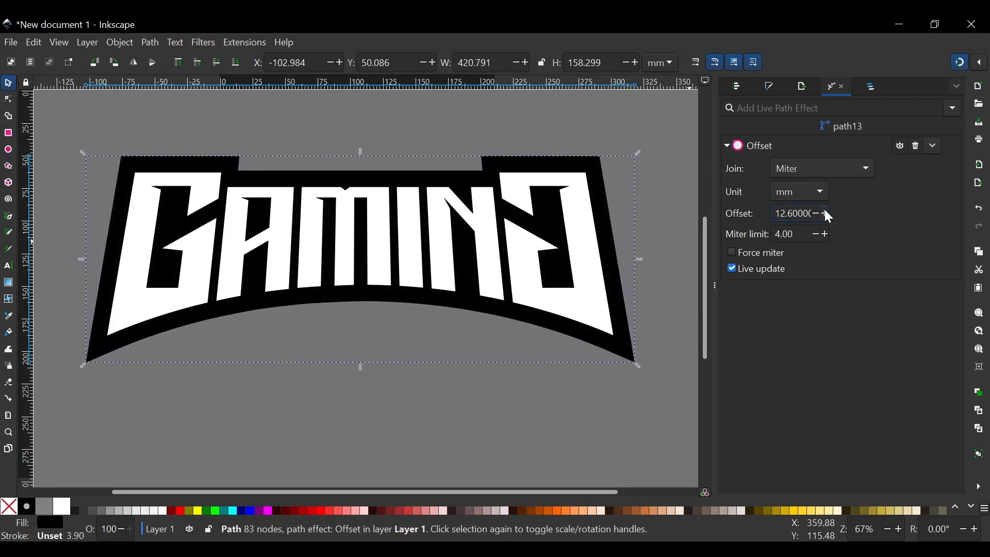
- Fine-tune the black copy's offset to 11.9 mm
left_click(816, 213)
left_click(816, 213)
left_click(816, 213)
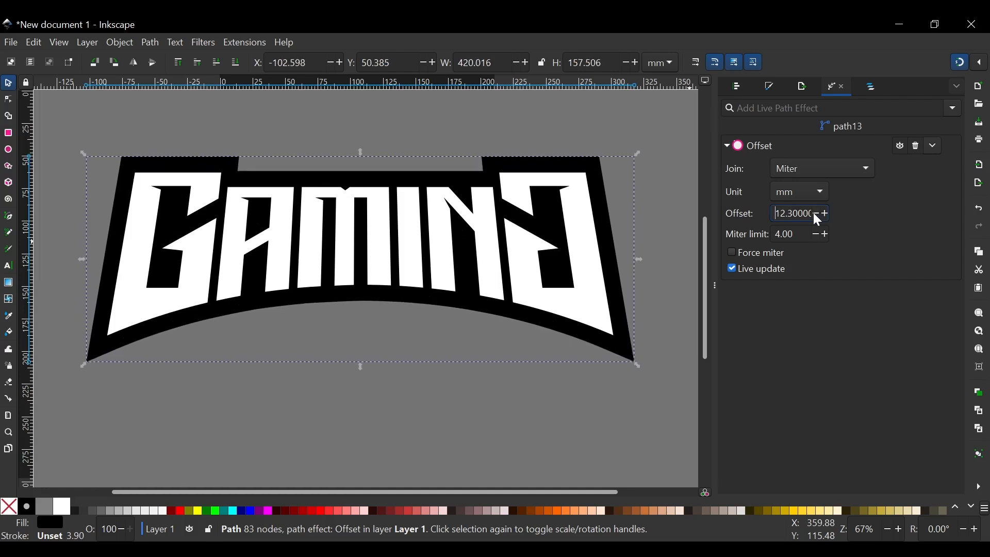
left_click(816, 213)
left_click(816, 213)
left_click(816, 213)
left_click(816, 214)
left_click(816, 213)
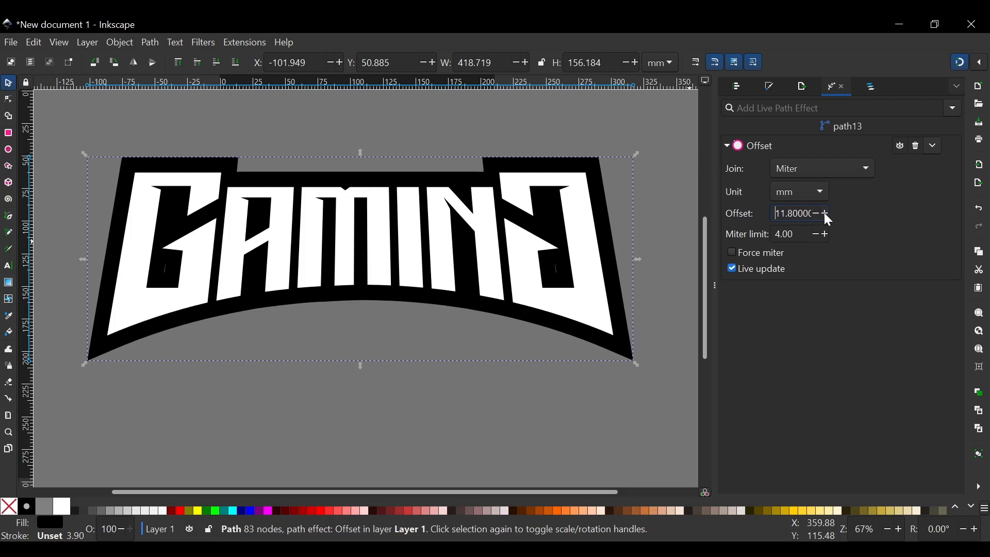
left_click(825, 213)
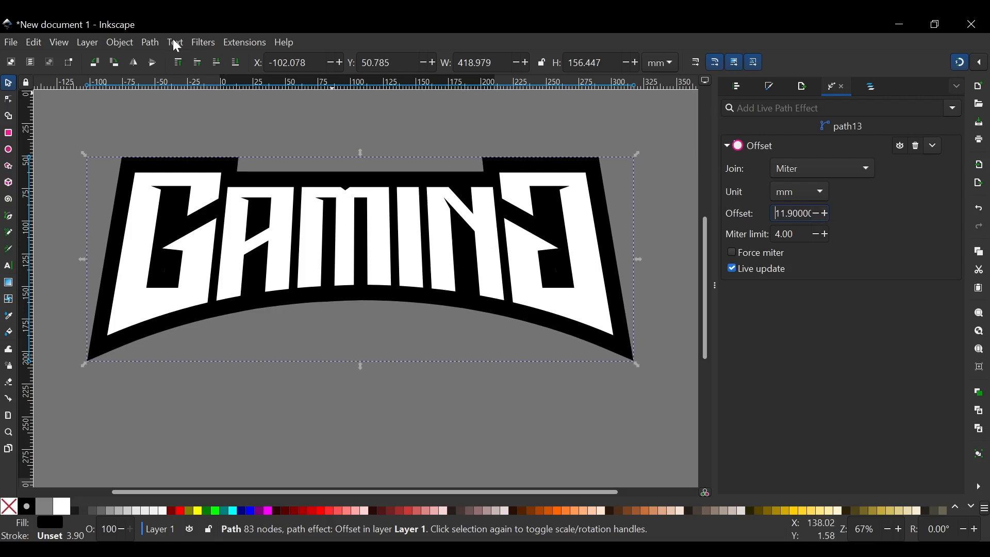
- Convert the black offset copy of the wordmark to a plain path with Object to Path
left_click(148, 44)
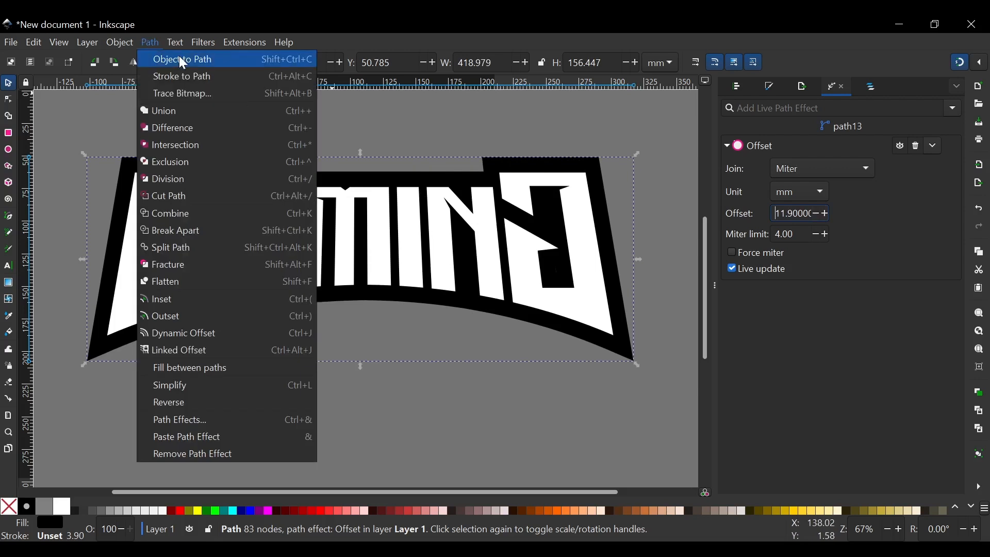
left_click(179, 55)
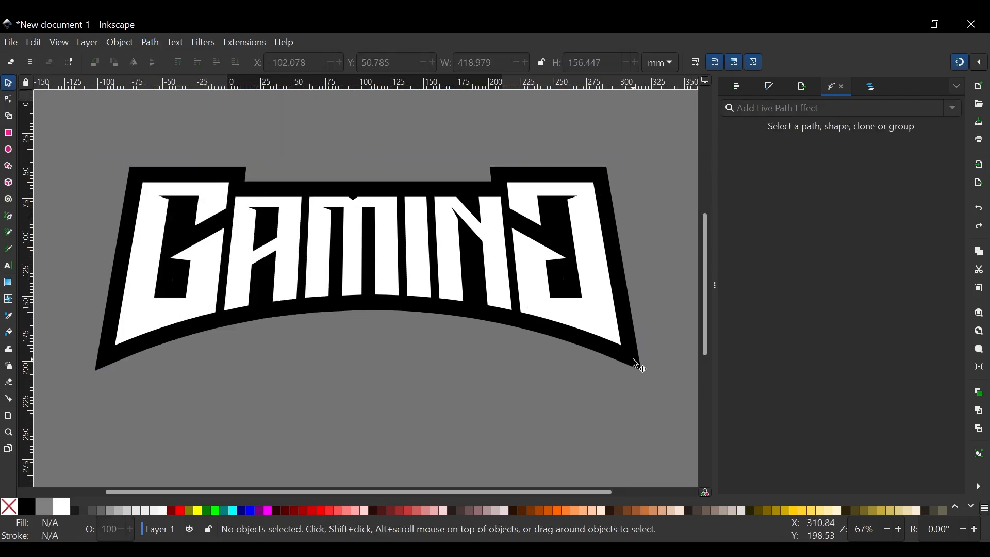
- Duplicate the black outline shape and lower the copy to the bottom of the stack
left_click(633, 359)
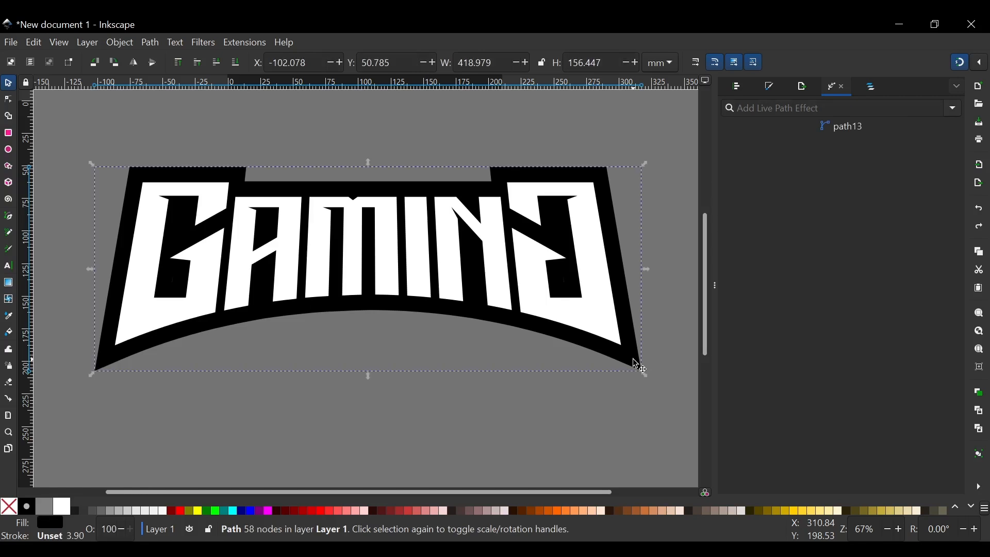
scroll(427, 168, "down", 2)
key("ctrl+d")
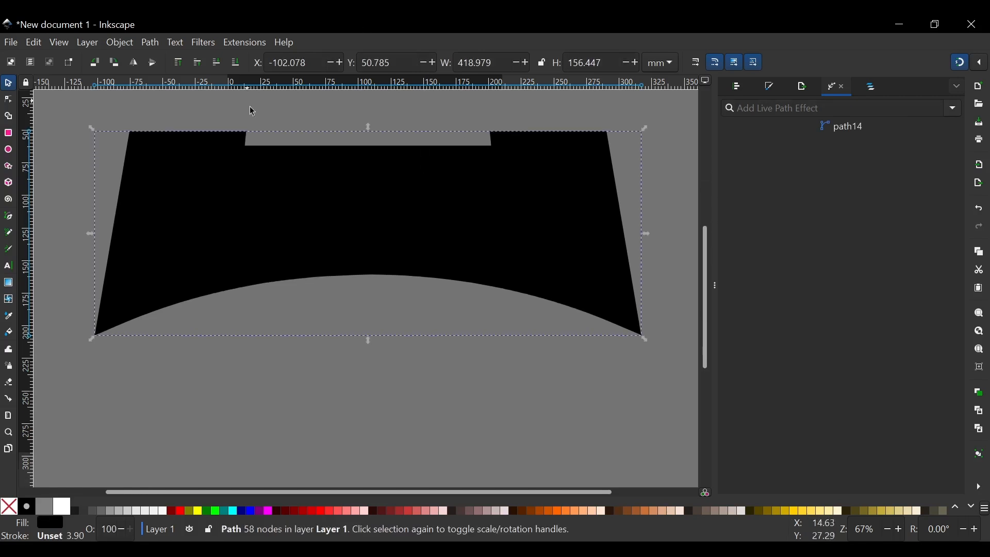
left_click(236, 61)
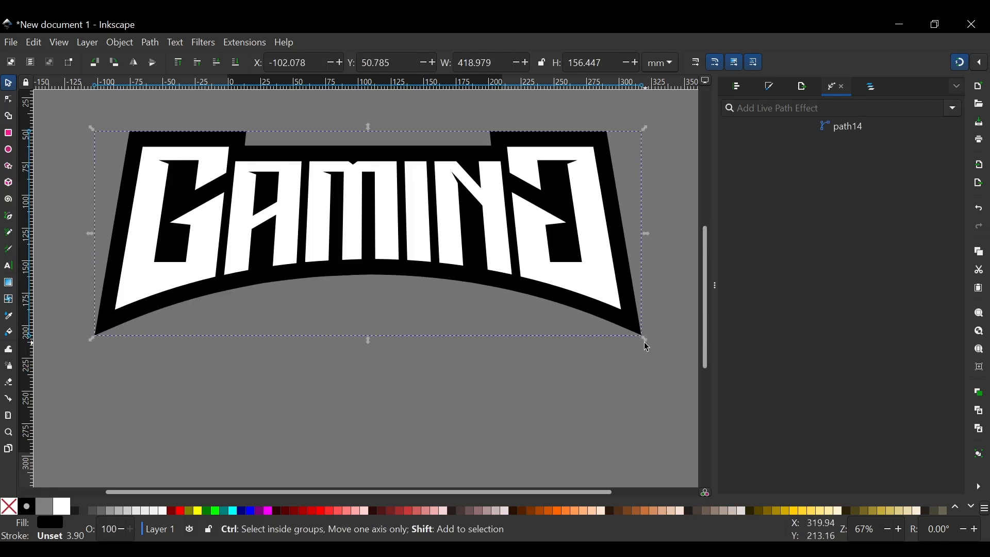
- Scale the duplicated black shape around its centre to about 372 x 139 mm and nudge it down to Y 81.181 mm
left_click_drag(636, 334, 601, 327)
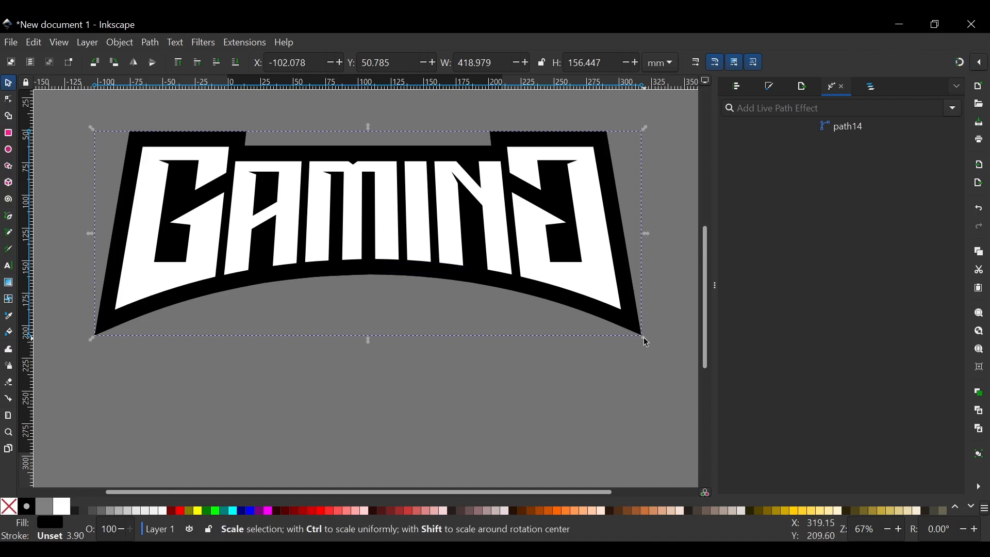
left_click_drag(647, 342, 616, 332)
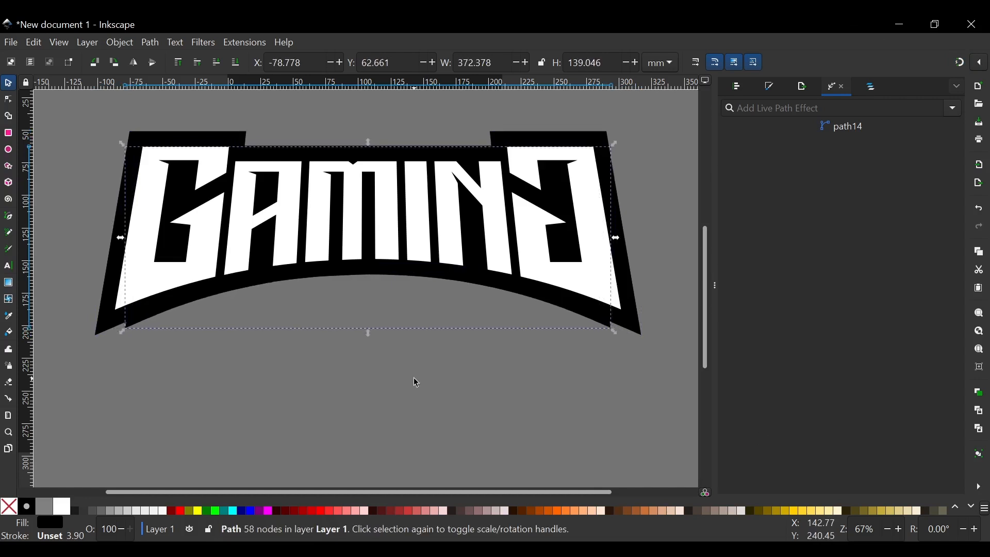
key("Down")
key("Down")
key("Down")
key("Down")
key("Down")
key("Down")
key("Down")
key("Down")
key("Down")
key("Down")
key("Down")
key("Down")
key("Down")
key("Down")
key("Down")
key("Down")
key("Down")
key("Down")
key("Down")
key("Down")
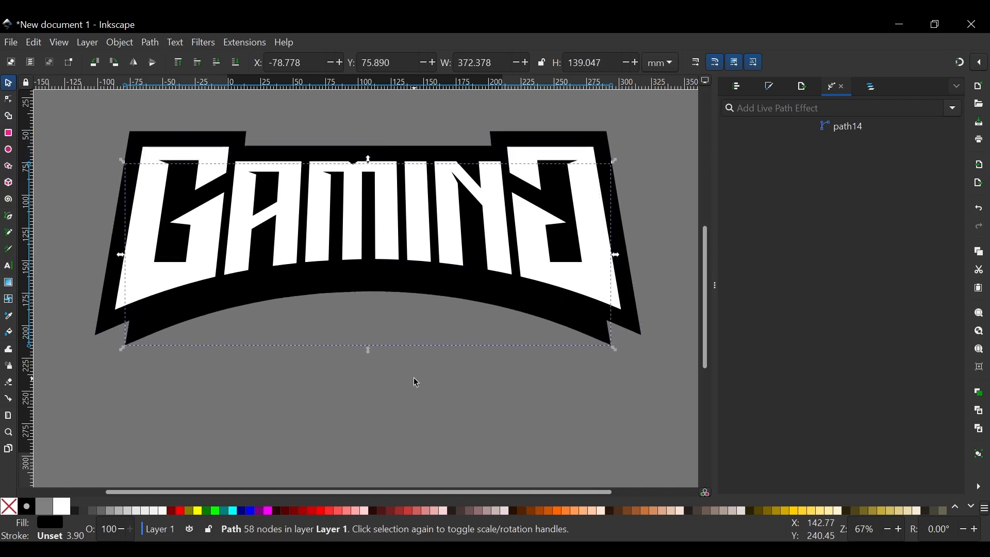
key("Down")
key("Down")
key("Down")
key("Down")
key("Down")
key("Down")
key("Down")
key("Down")
key("Down")
key("Down")
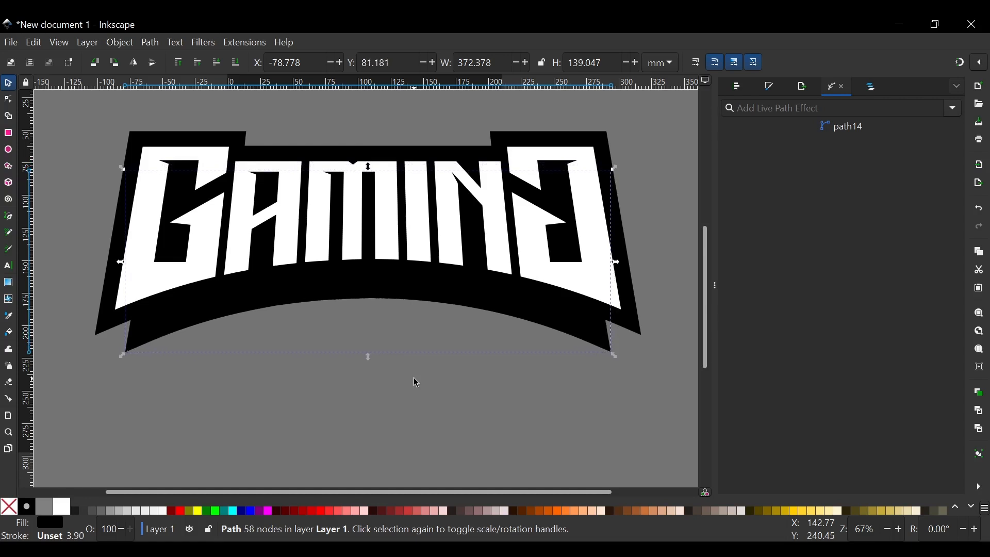
- Turn snapping back on and draw a closed black Pen shape bridging the lower-right corners of the outline and the shifted copy
left_click(574, 398)
left_click(635, 325)
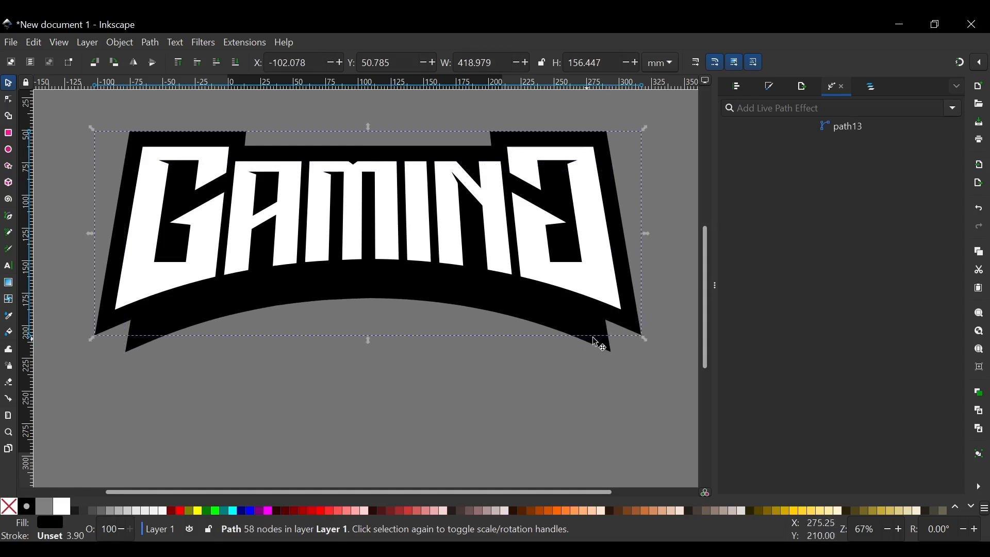
key("b")
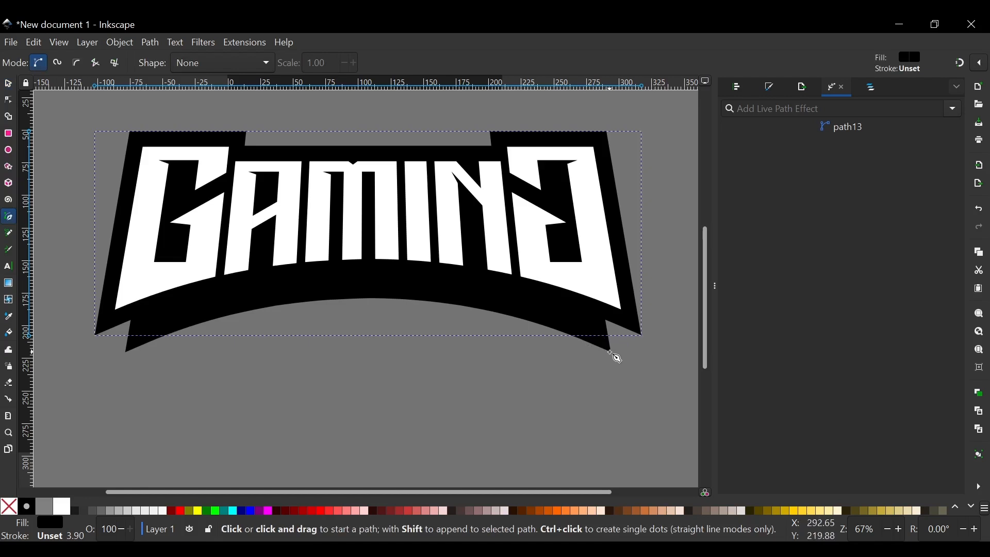
key("s")
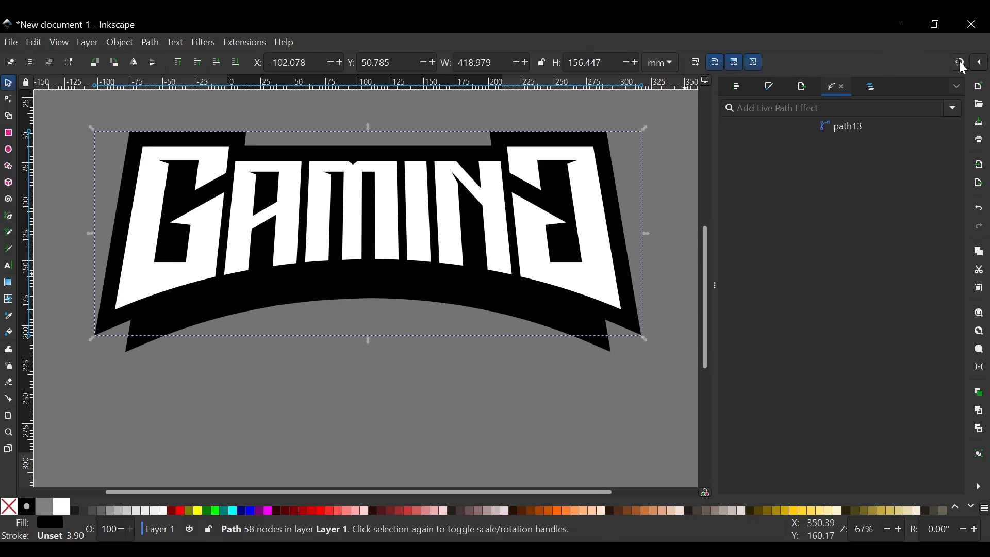
left_click(627, 384)
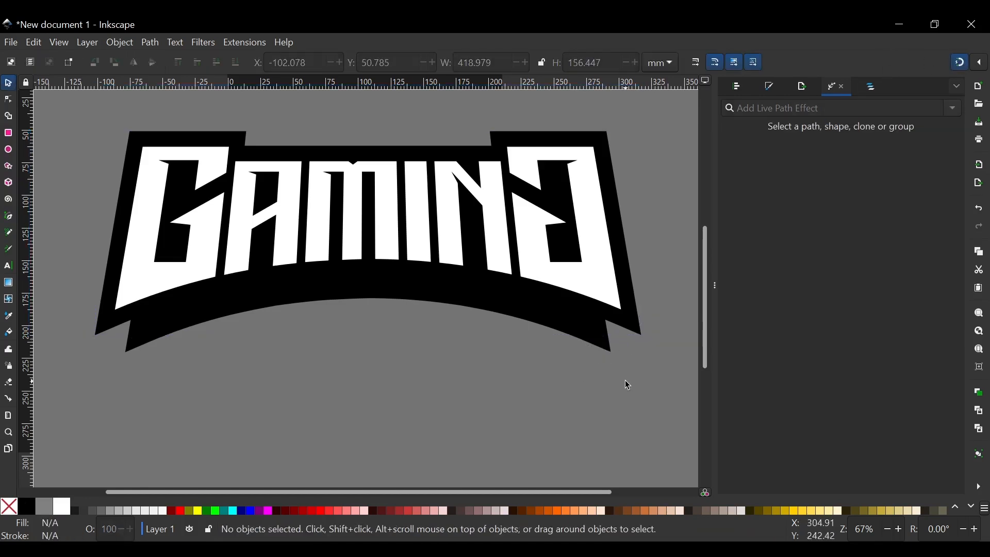
key("b")
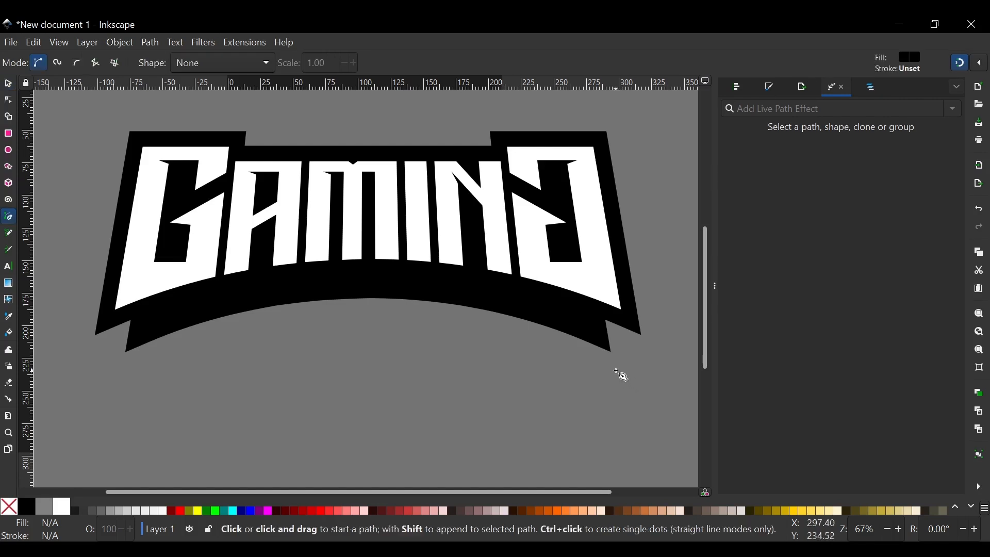
left_click(611, 352)
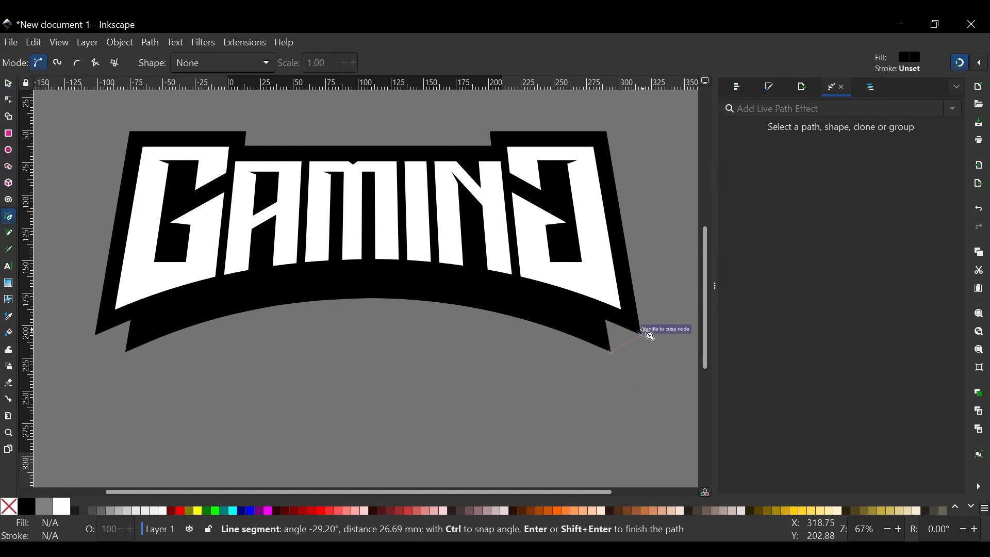
left_click(641, 335)
left_click(599, 287)
left_click(562, 304)
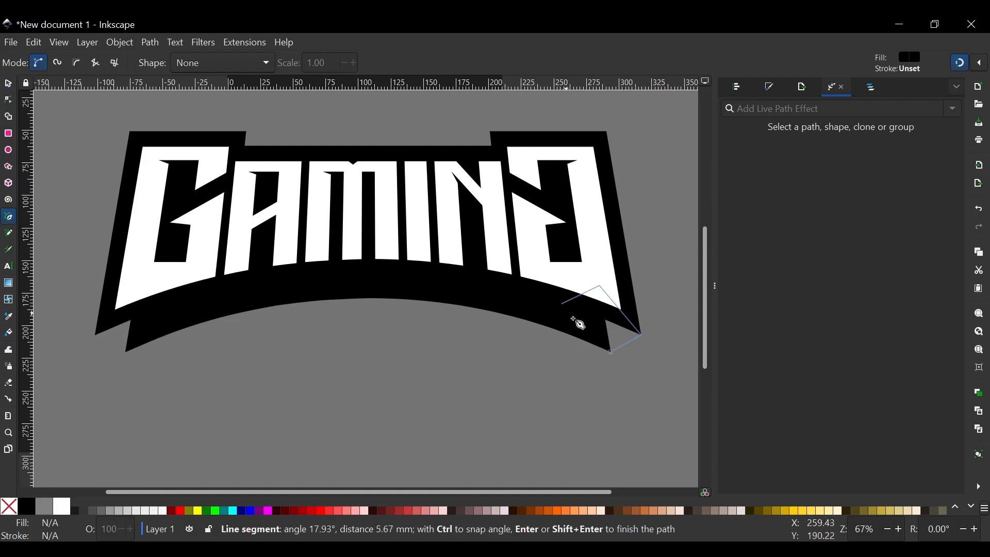
left_click(612, 352)
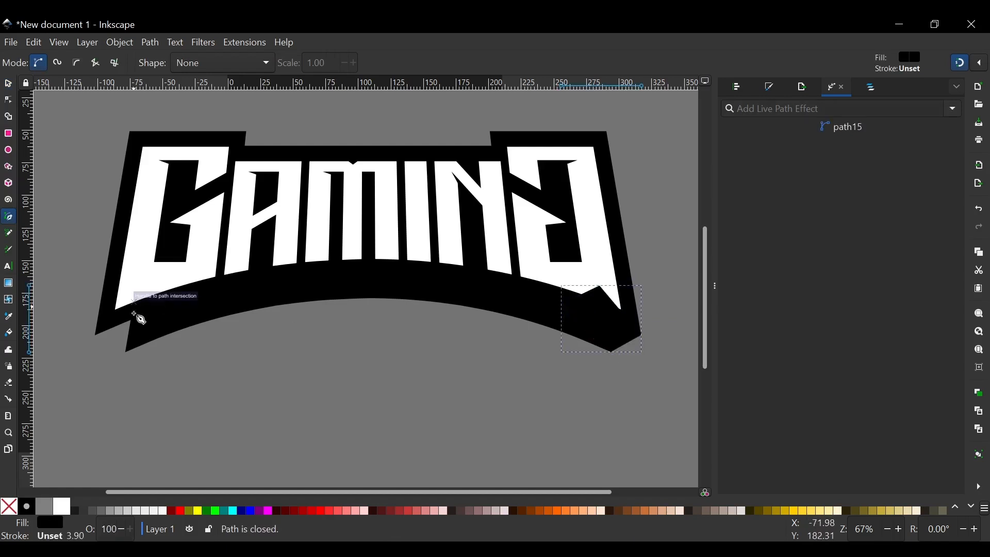
- Draw a closed black Pen shape, about 65 x 64 mm, bridging the lower-left corners of the outline and the shifted copy
left_click(132, 351)
left_click(179, 312)
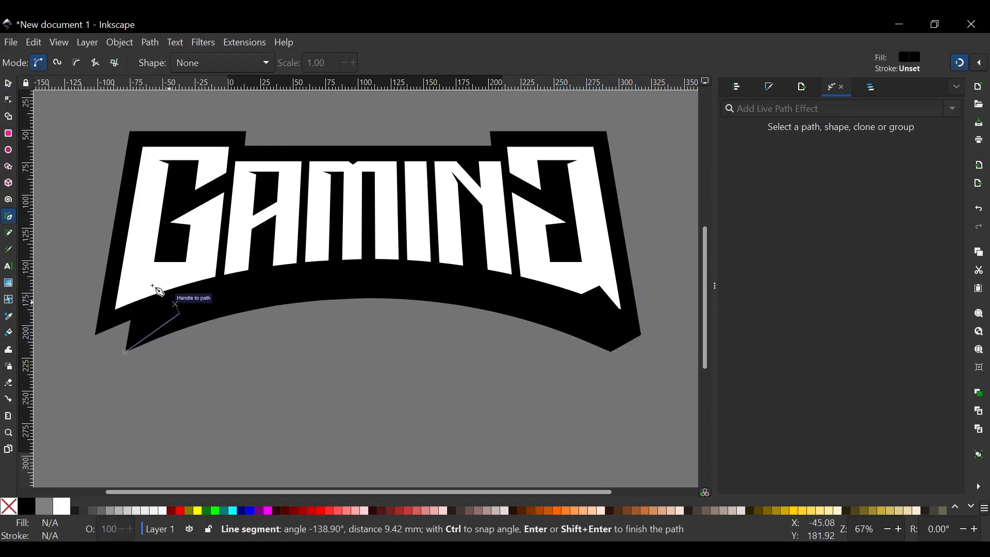
left_click(140, 270)
left_click(96, 333)
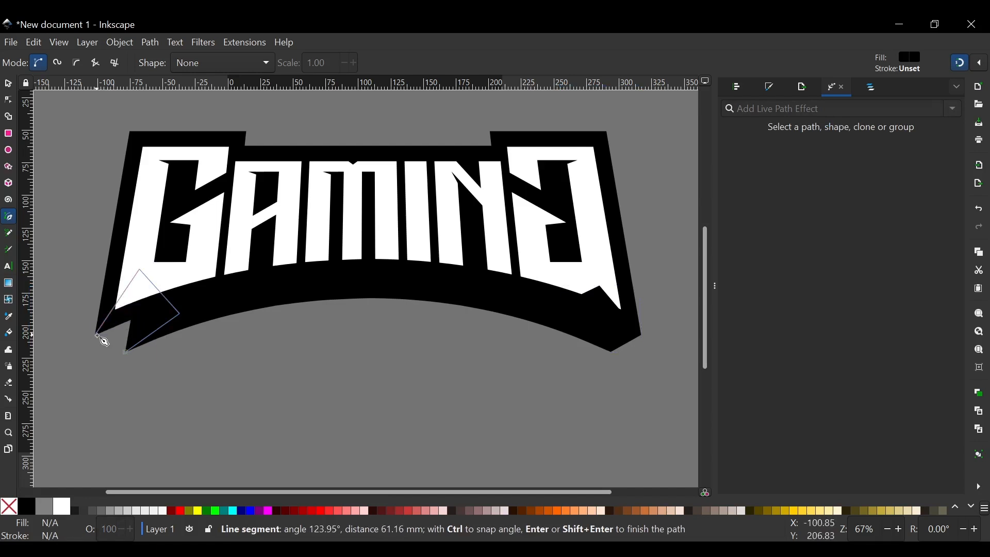
left_click(129, 352)
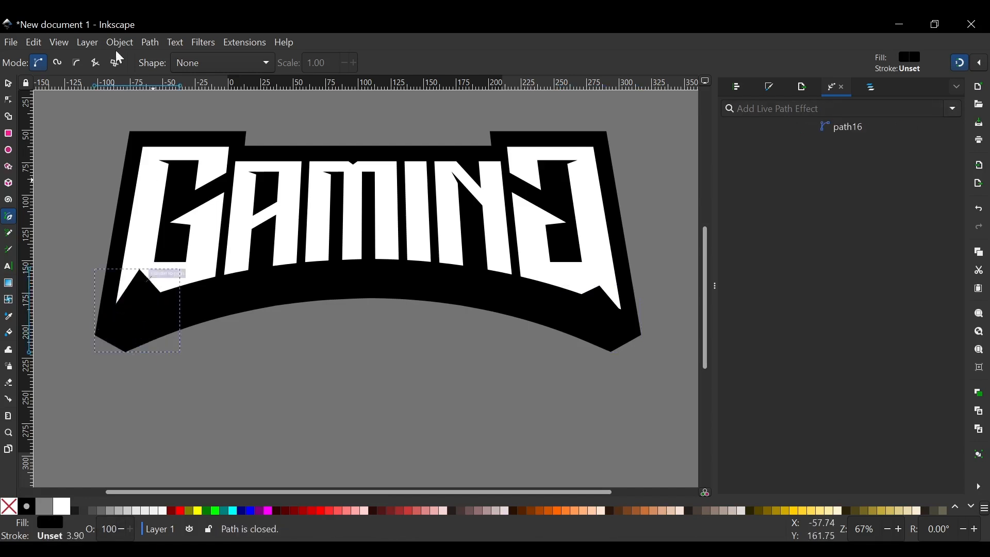
- Merge both corner pieces with the shifted black copy using Union
left_click(6, 85)
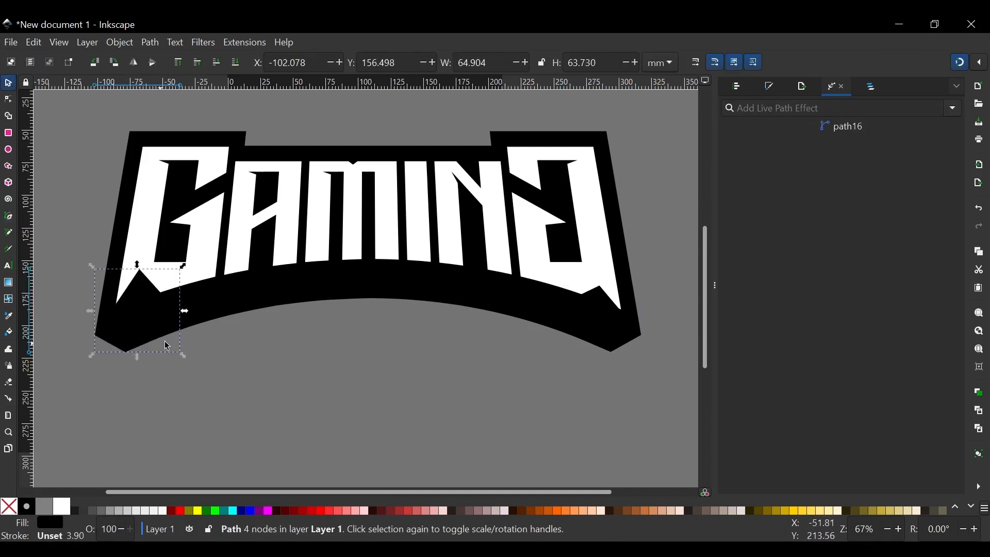
left_click(349, 292, "shift")
left_click(622, 340, "shift")
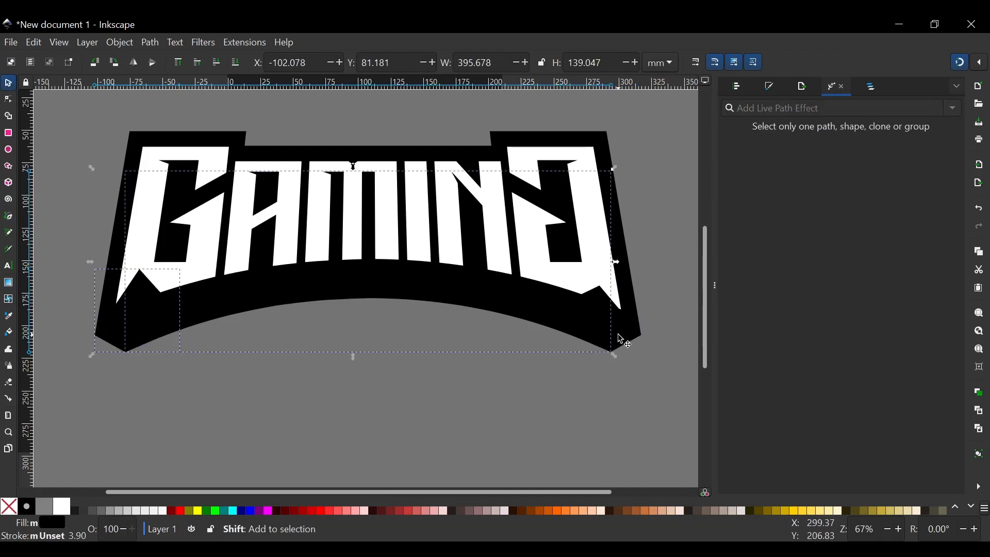
left_click(150, 42)
left_click(171, 109)
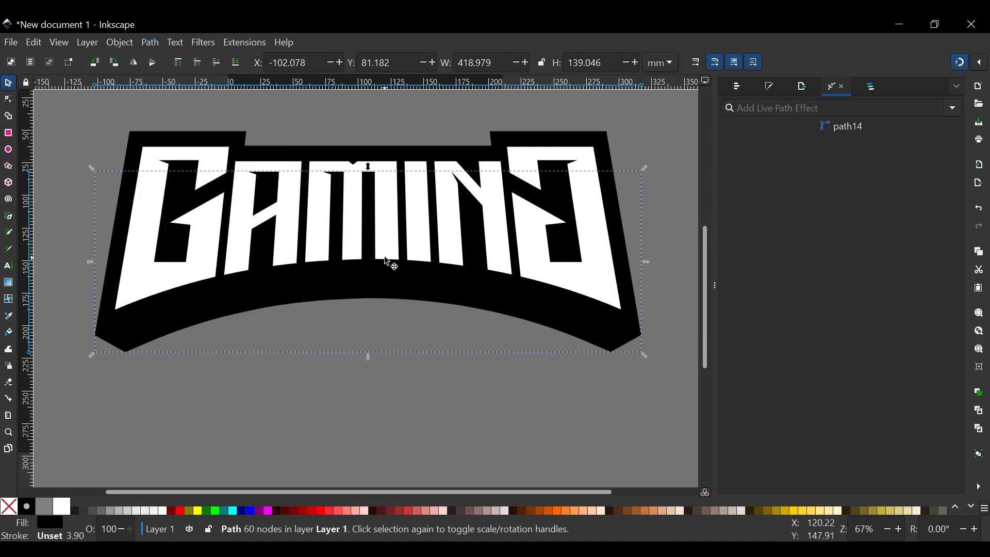
- Select the white letters and both black shapes together and duplicate them
scroll(387, 261, "up", 1)
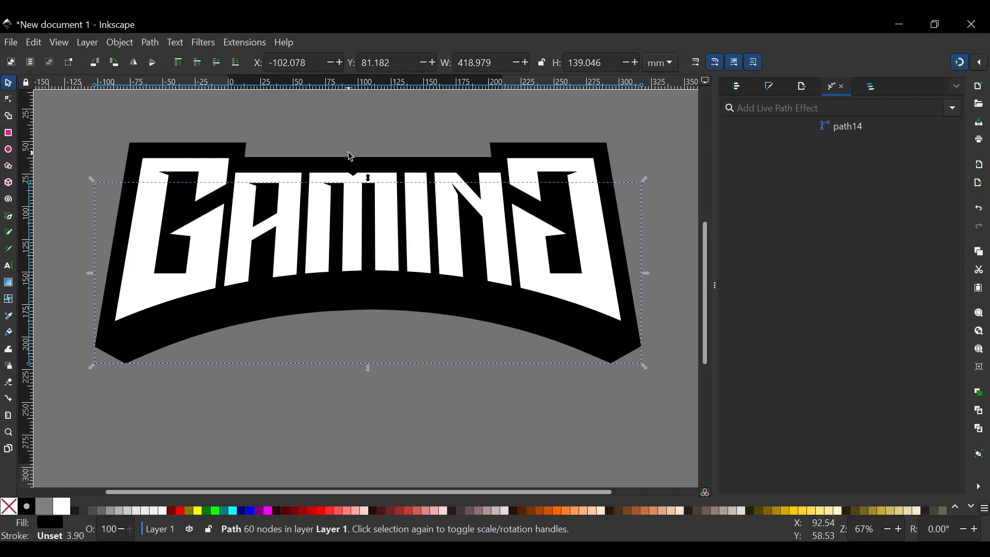
left_click(339, 112)
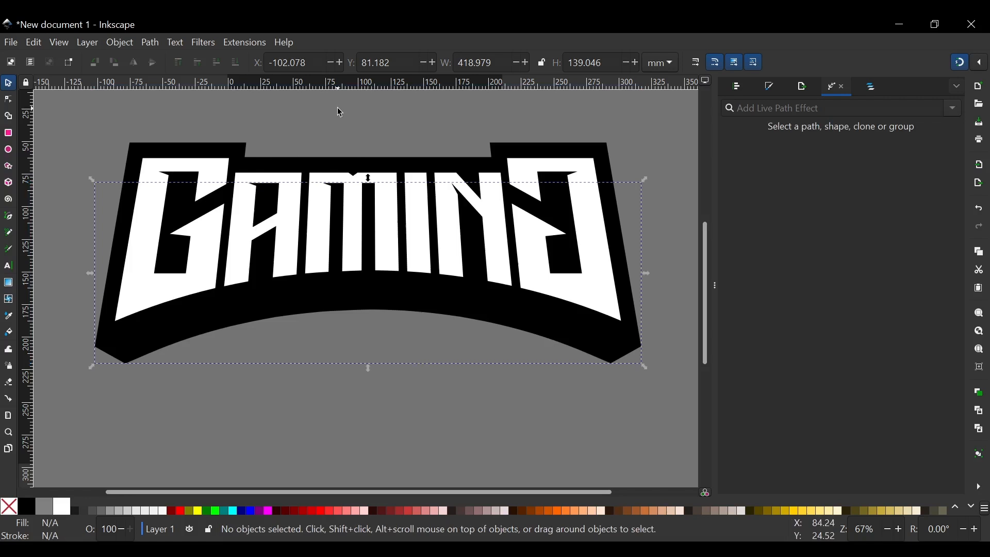
left_click(332, 293)
left_click(185, 124)
scroll(171, 144, "down", 2)
left_click_drag(101, 109, 502, 314)
scroll(205, 212, "left", 1)
scroll(205, 212, "left", 1)
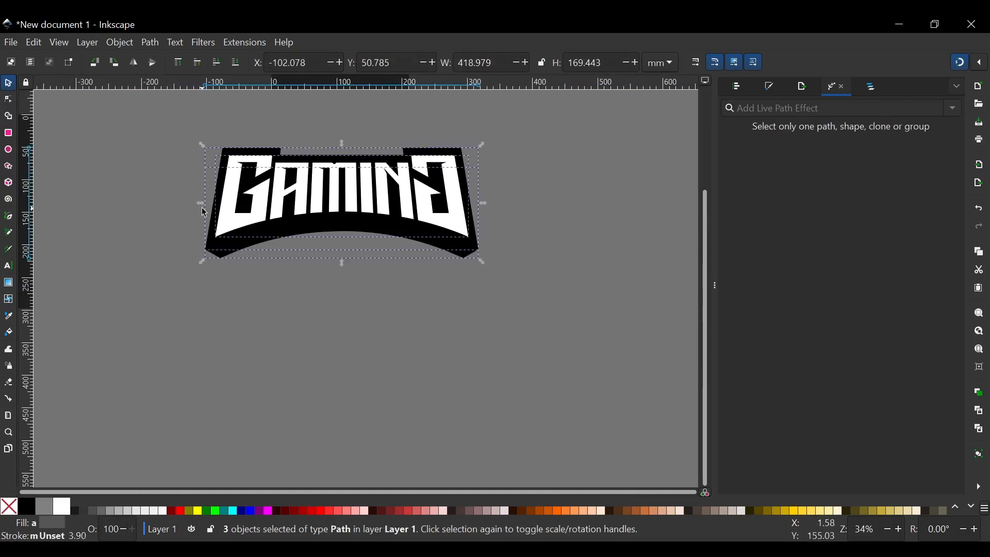
scroll(262, 192, "up", 3)
scroll(309, 199, "down", 2)
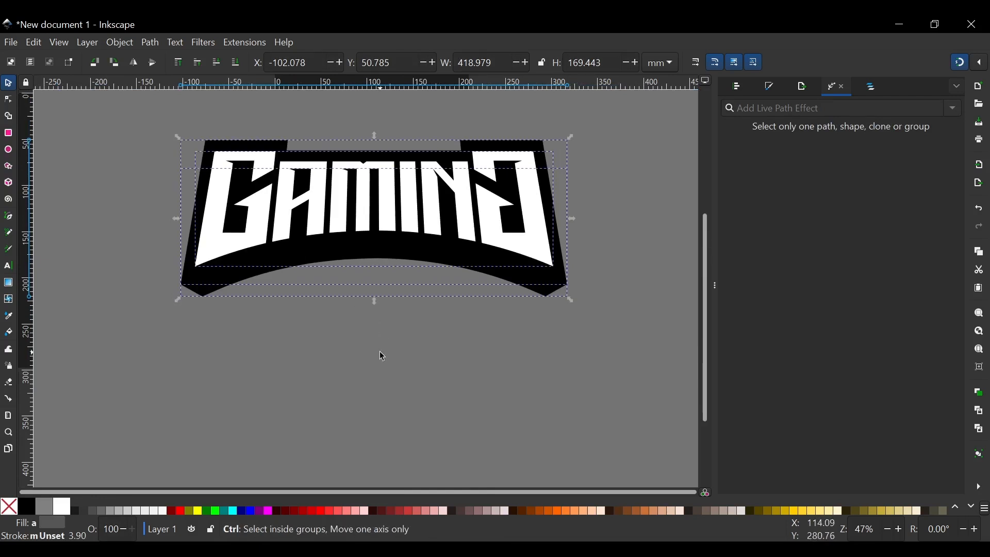
key("ctrl+shift+g")
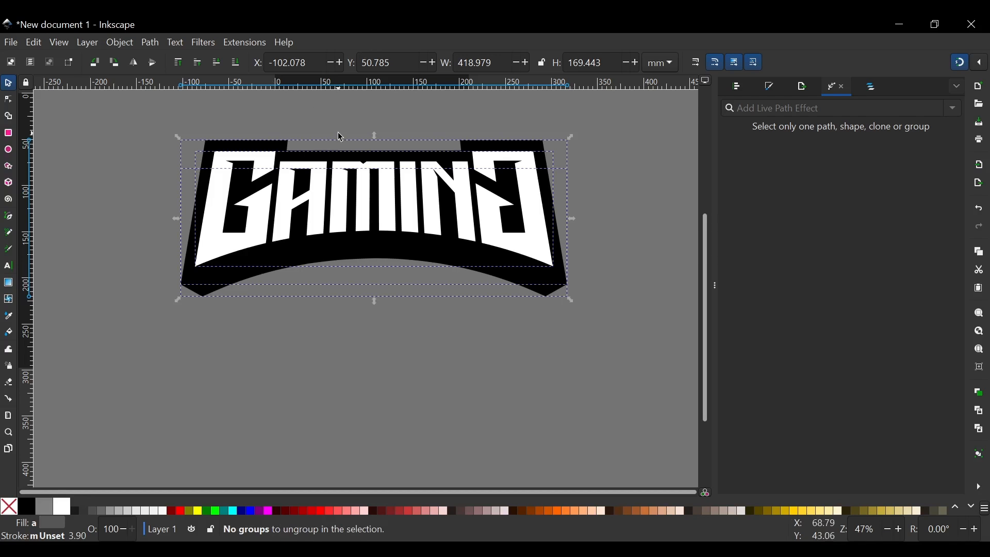
- Union the duplicated pieces into one black silhouette and lower it to the bottom of the stack
left_click(150, 42)
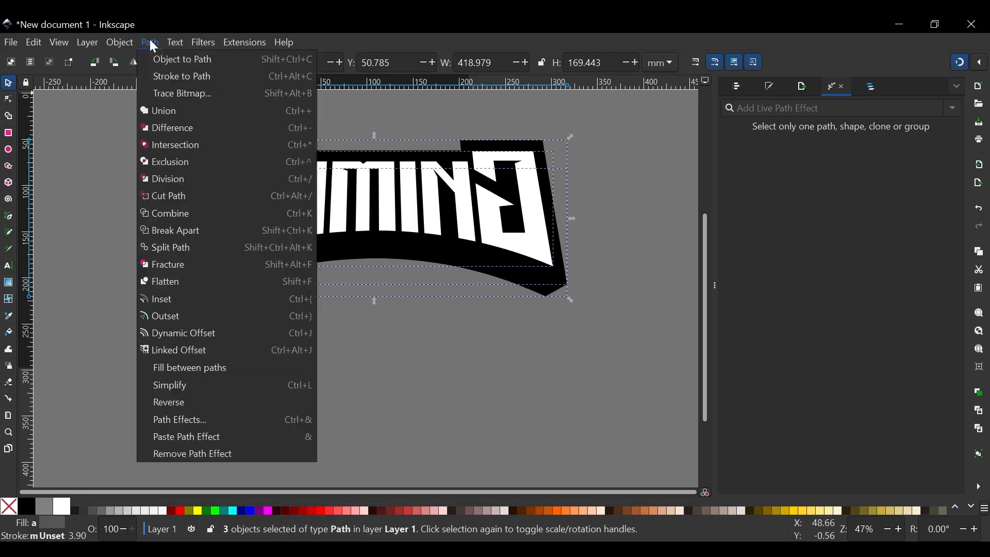
left_click(169, 109)
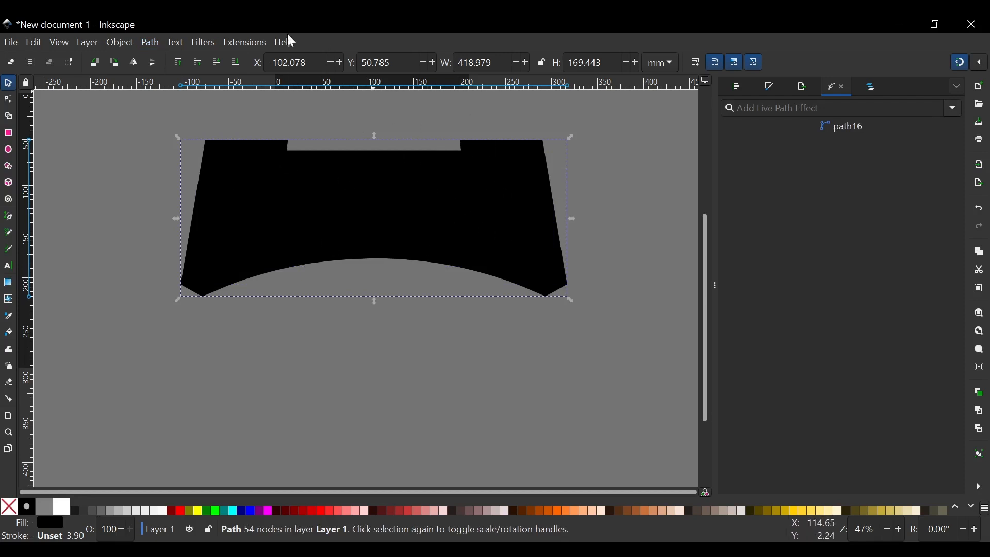
left_click(237, 64)
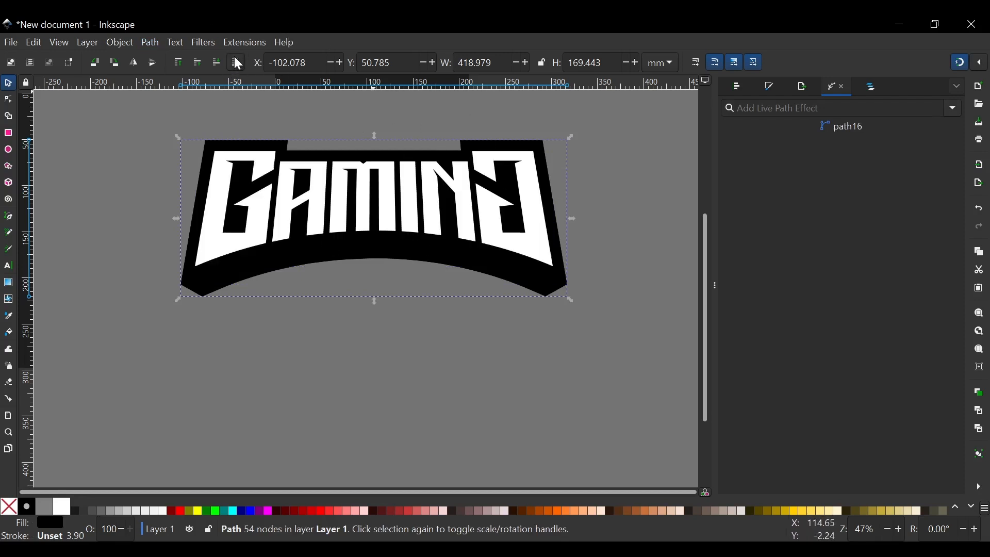
- Apply an Offset path effect of 1.3 mm to the bottom silhouette and fill it orange #FF6600
left_click(955, 108)
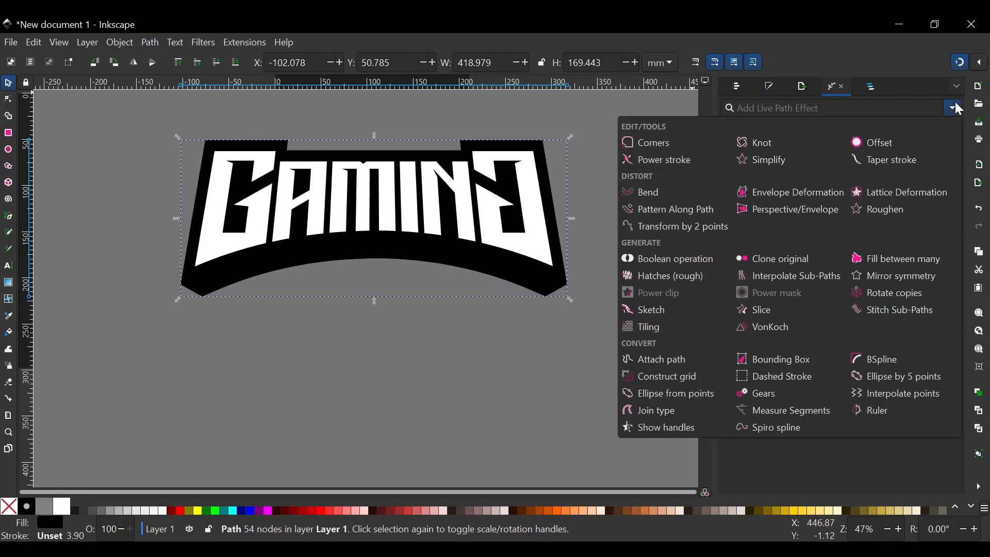
left_click(878, 141)
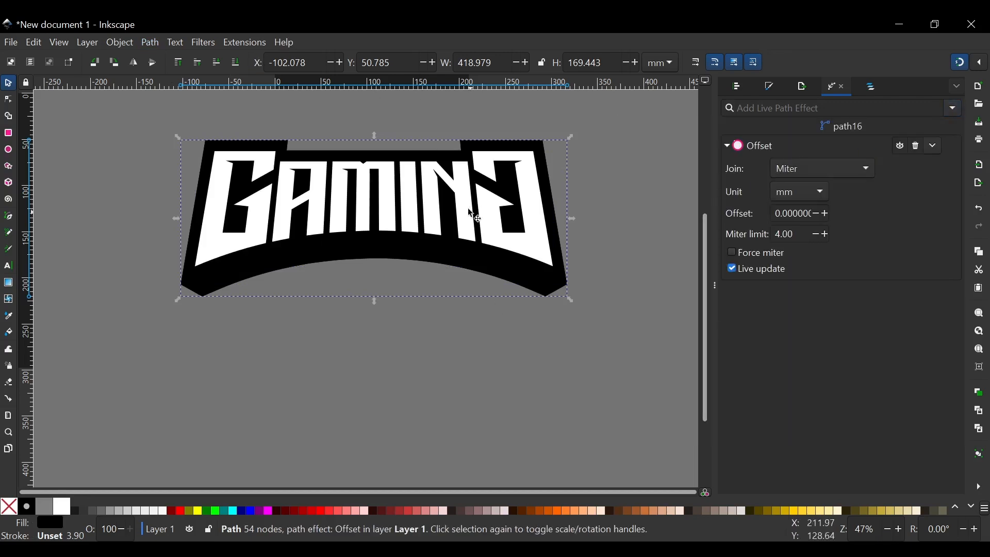
left_click(824, 214)
left_click(823, 214)
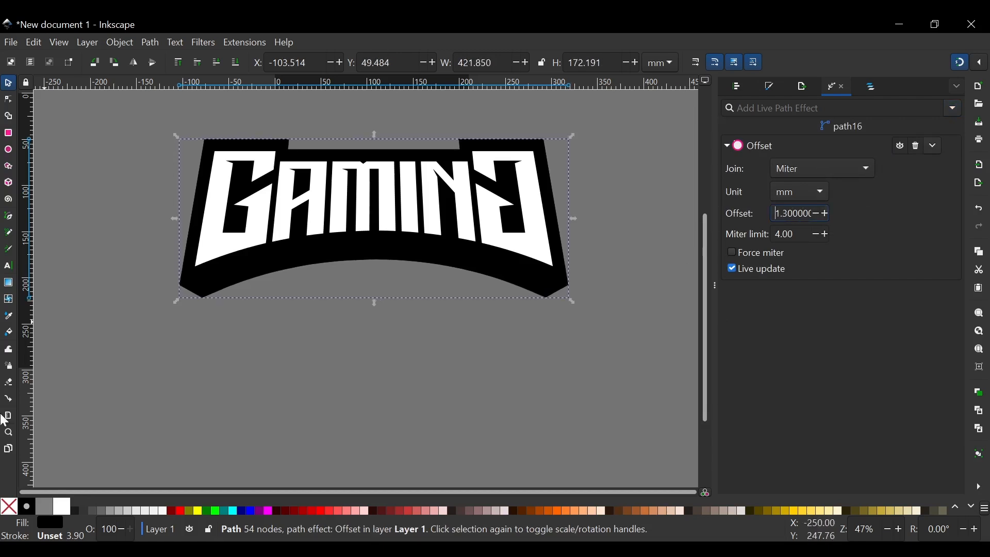
left_click(559, 512)
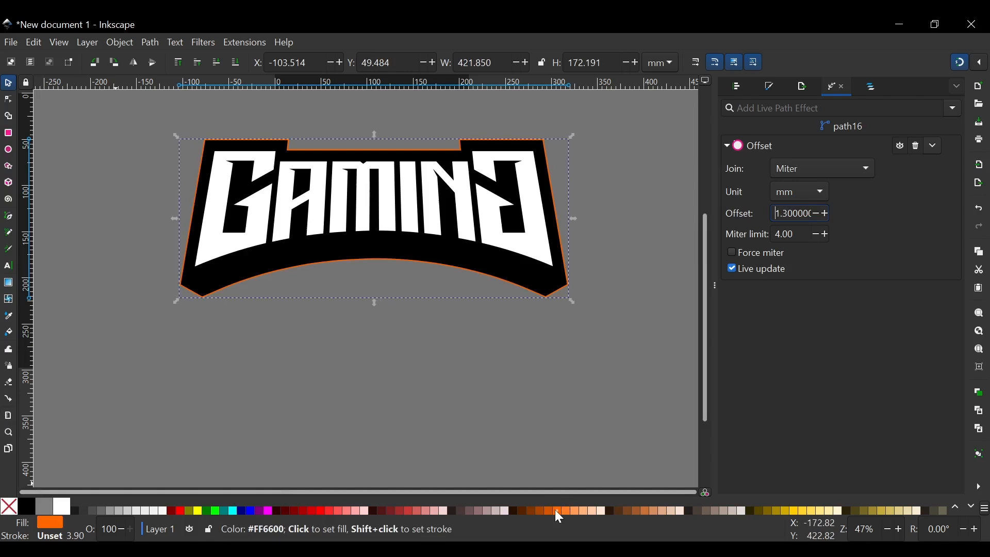
- Increase the orange silhouette's offset to 4.7 mm and deselect it
left_click(824, 213)
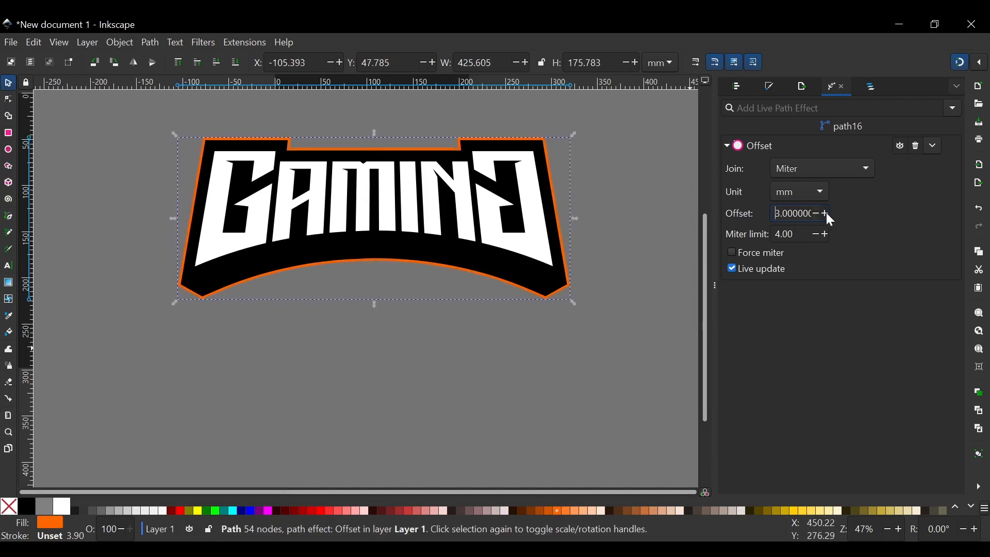
left_click(824, 213)
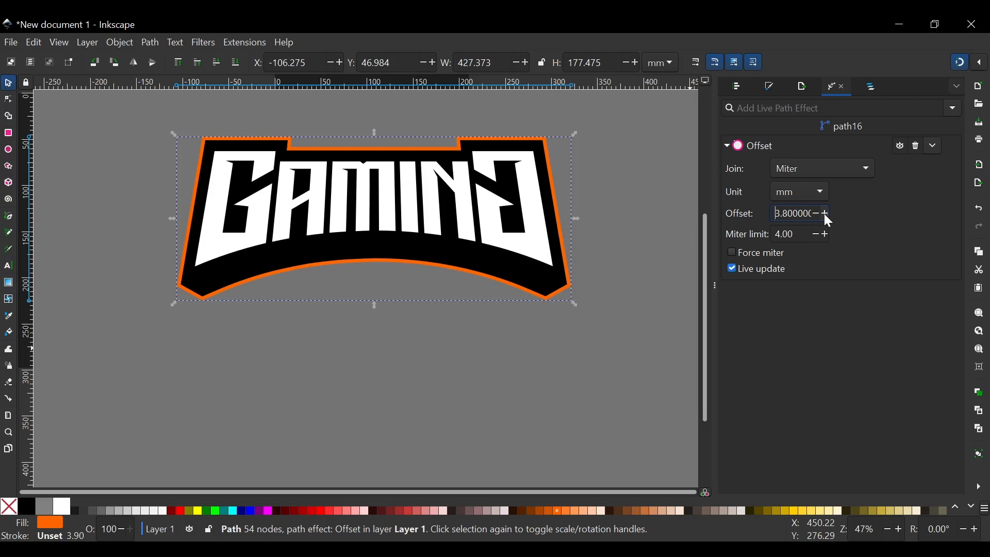
left_click(825, 213)
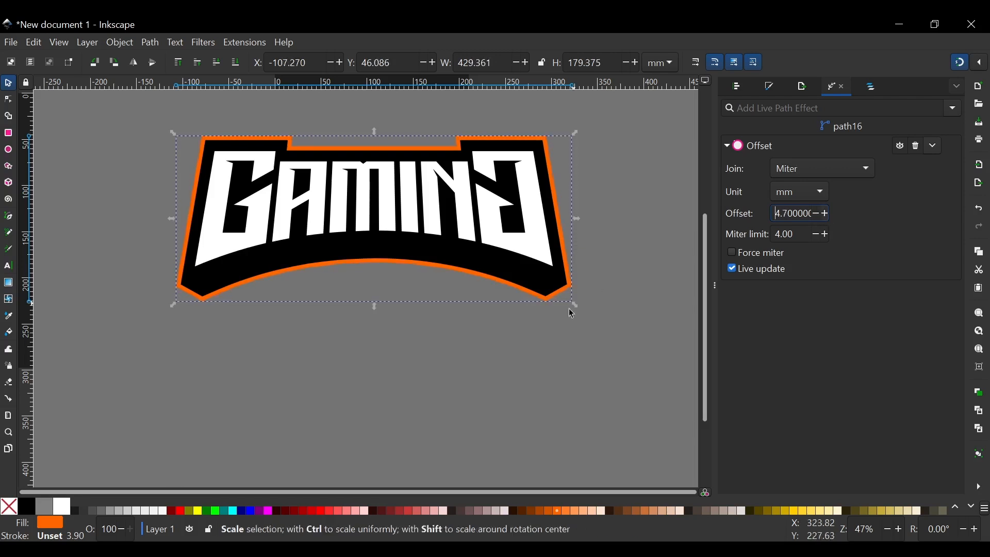
left_click(586, 336)
- Duplicate the white GAMING letters and place the copy behind them, filled teal #008080
scroll(569, 287, "up", 5)
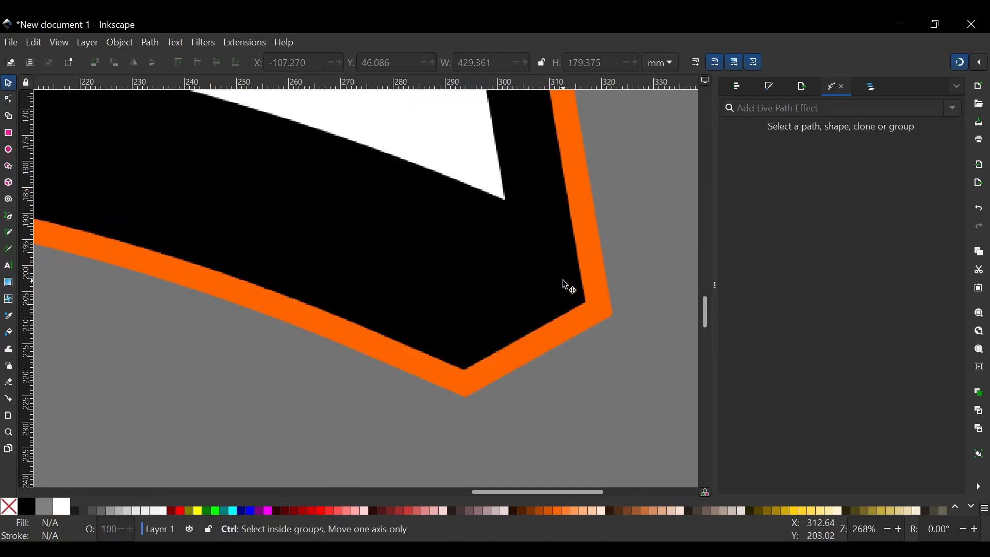
scroll(623, 276, "down", 4)
scroll(424, 259, "up", 1)
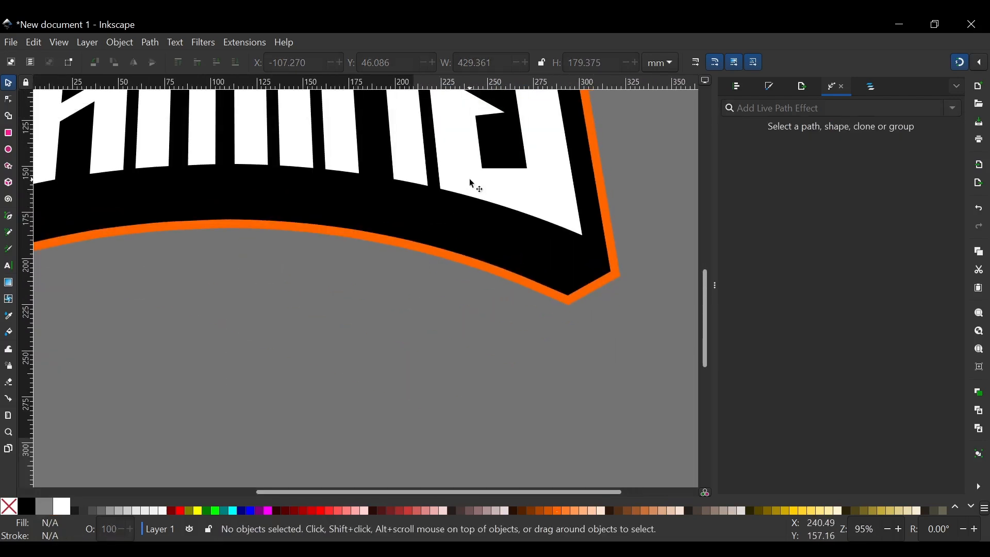
scroll(389, 188, "down", 3)
scroll(390, 263, "up", 5)
scroll(393, 287, "down", 1)
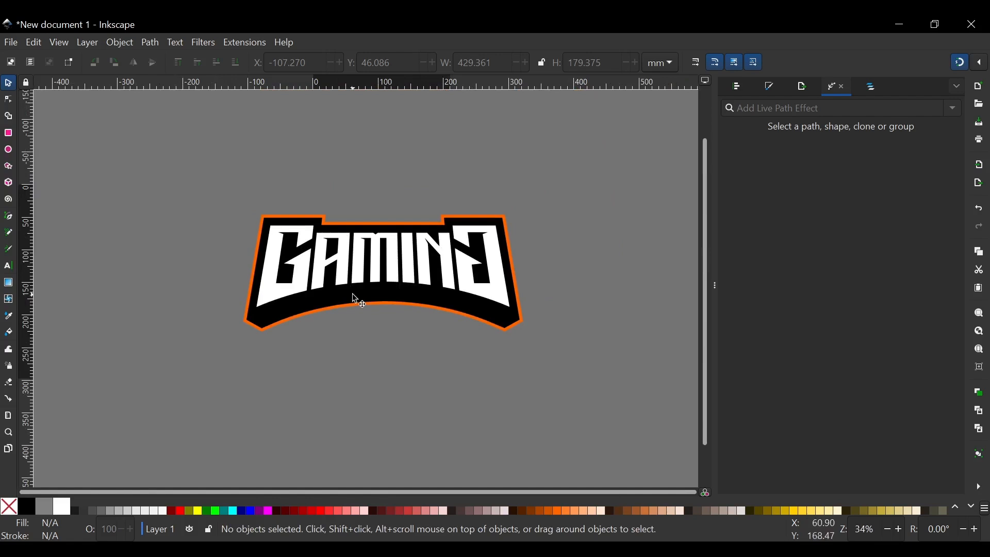
scroll(355, 299, "up", 2)
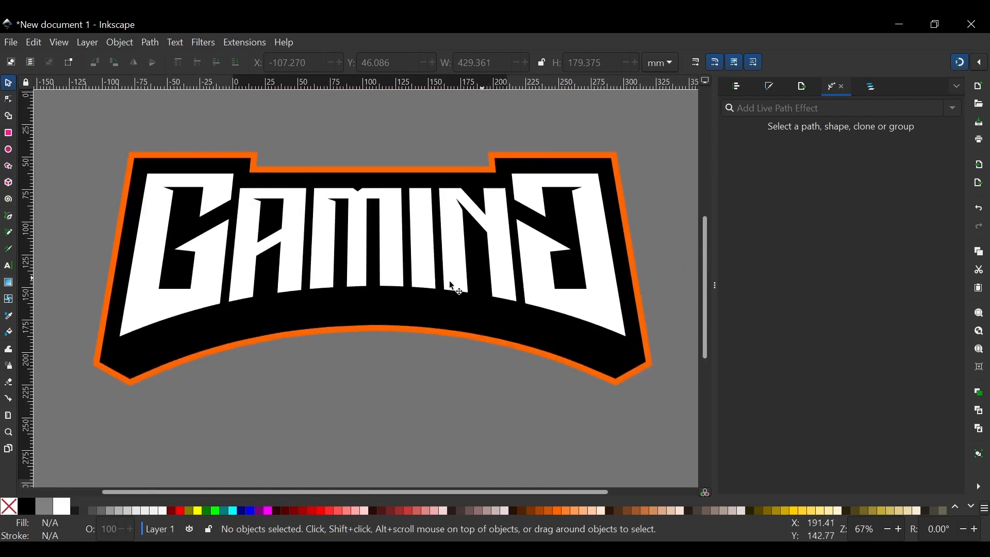
left_click(399, 206)
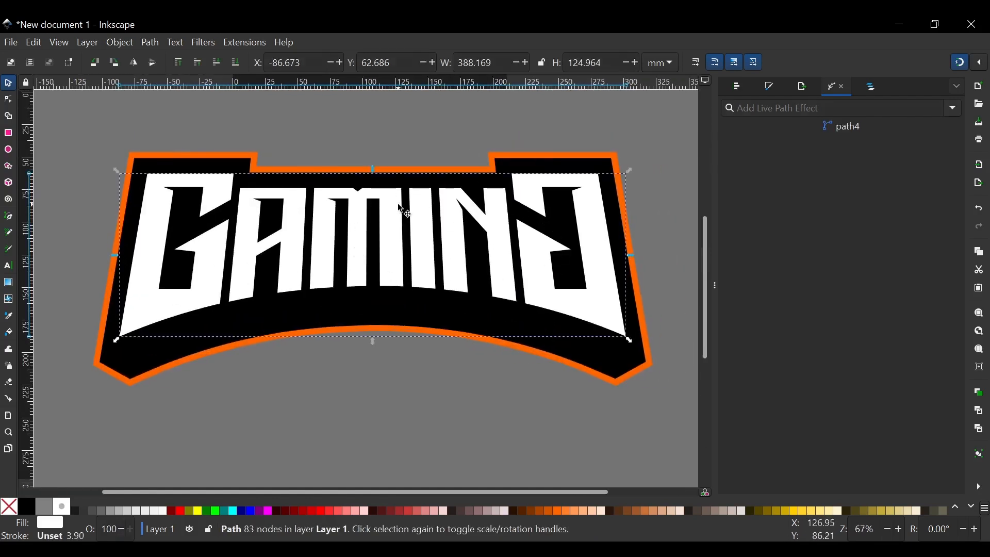
key("ctrl+d")
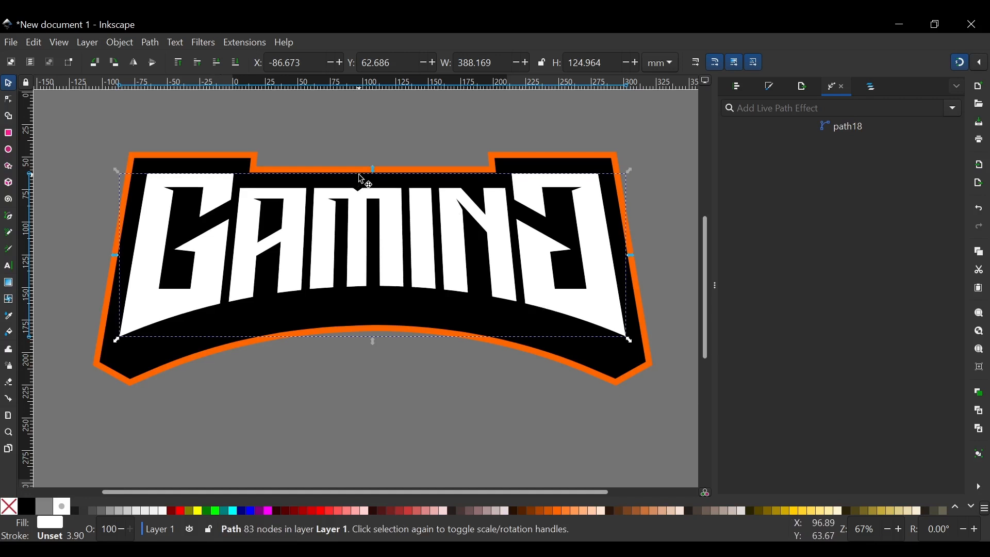
left_click(227, 509)
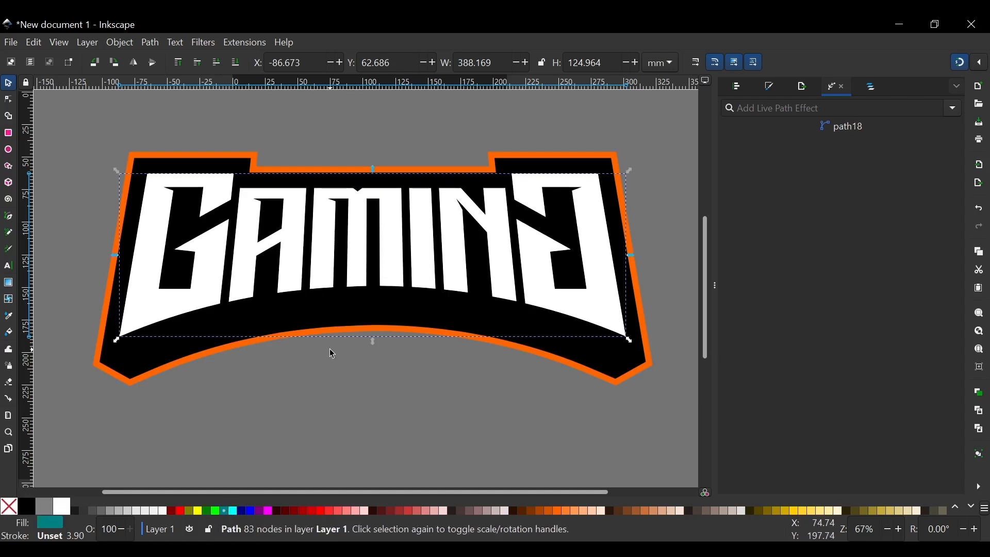
- Shift the teal letter copy straight down by about 4.2 mm to form a thin lower edge
key("Down")
key("Down")
key("Down")
key("Down")
key("Down")
key("Down")
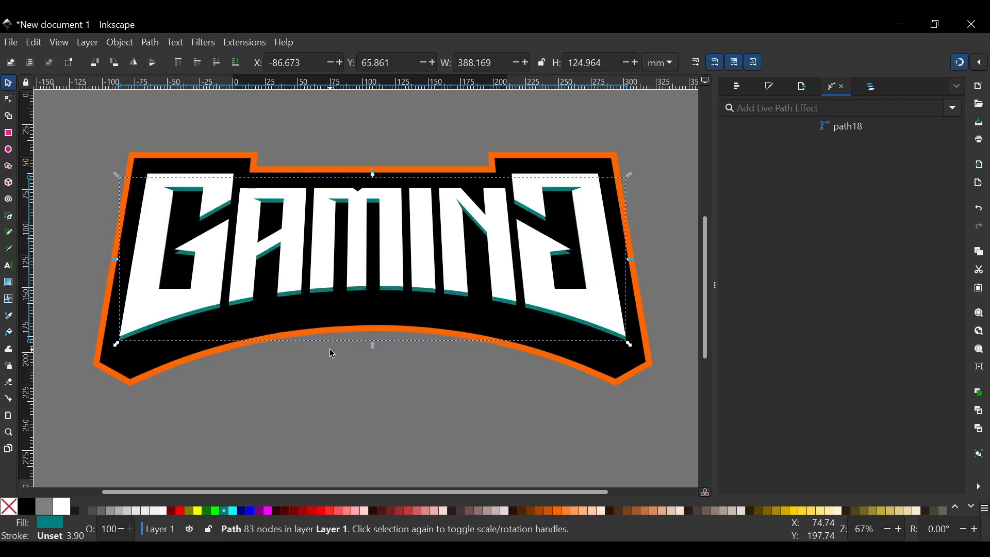
key("Down")
key("Down")
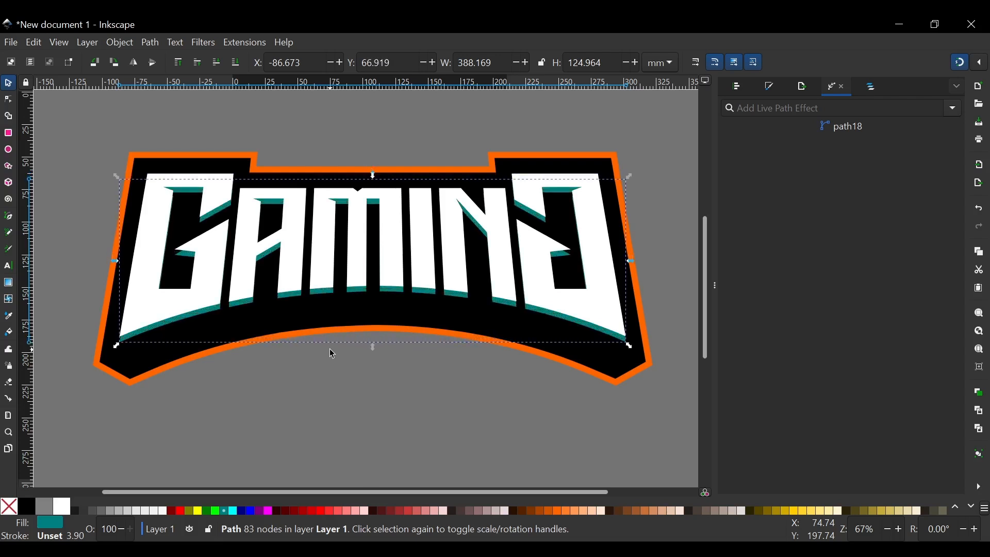
- Give the teal copy a linear gradient fill and set the end stop's alpha to 100
scroll(331, 258, "down", 1)
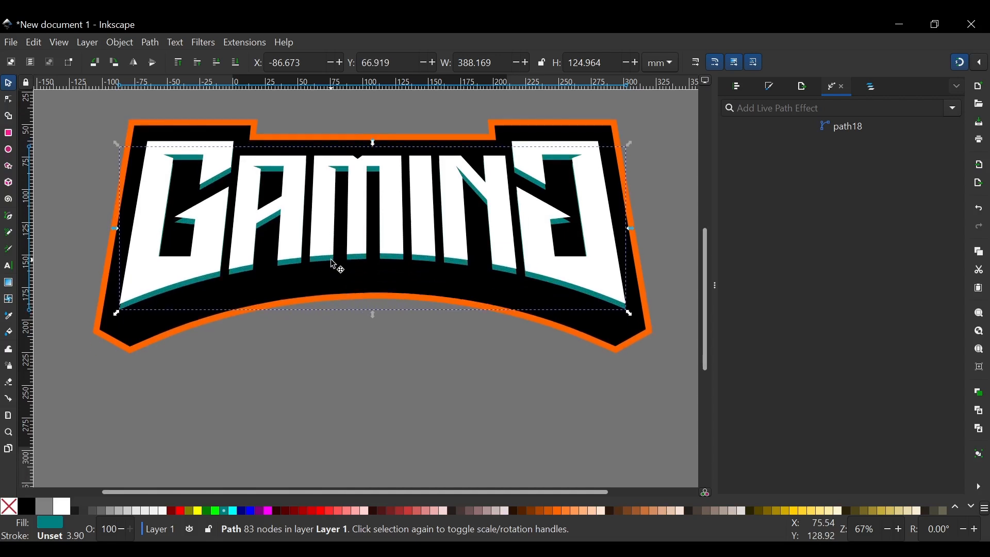
scroll(349, 288, "up", 1)
scroll(351, 291, "down", 1)
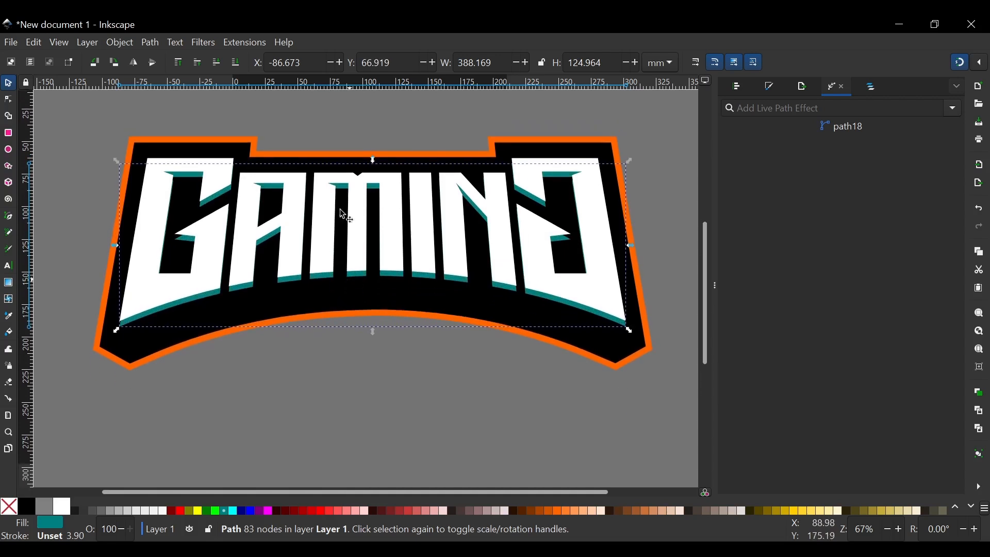
left_click(772, 87)
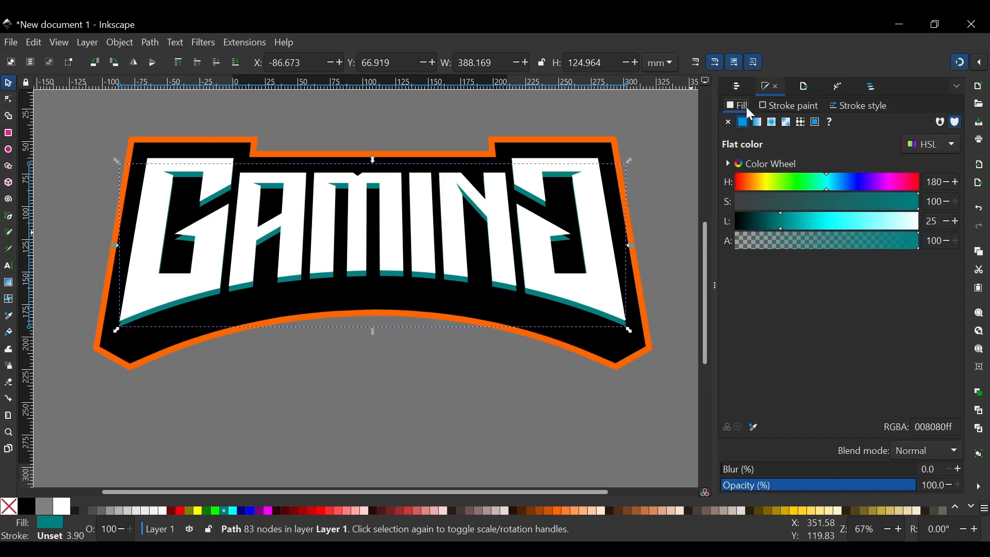
left_click(760, 123)
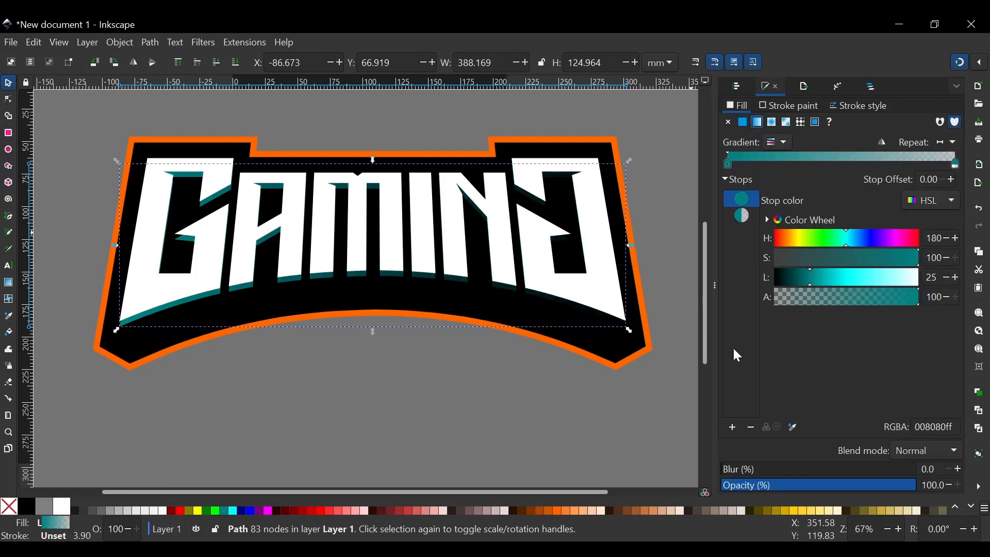
left_click(744, 216)
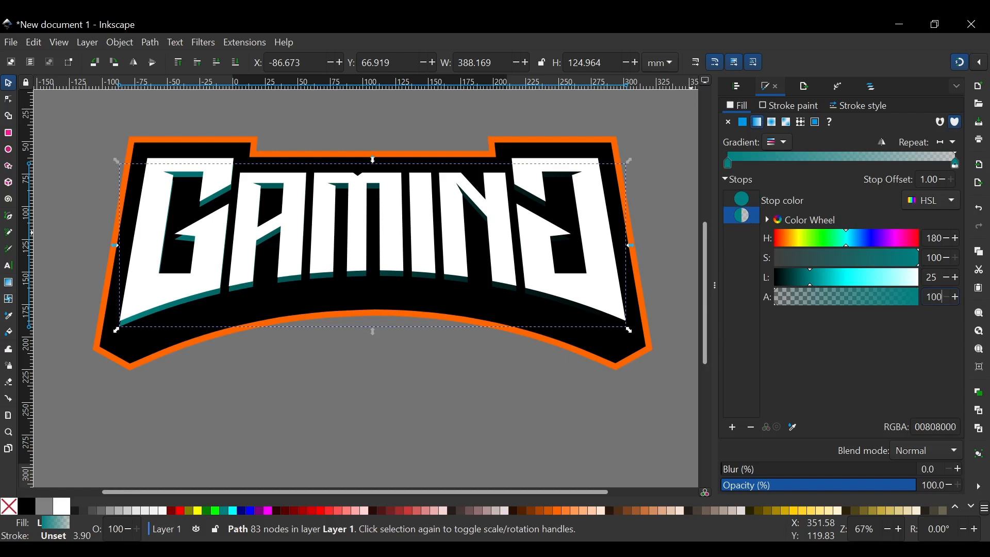
type("100")
key("Return")
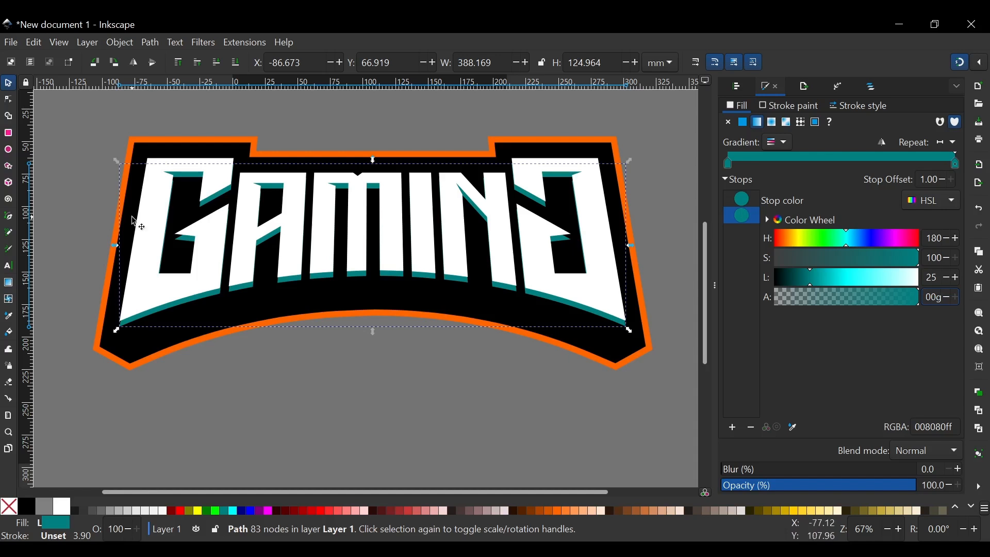
- Reselect the teal copy behind the letters and set its gradient's start stop to orange #FF6600
left_click(575, 240)
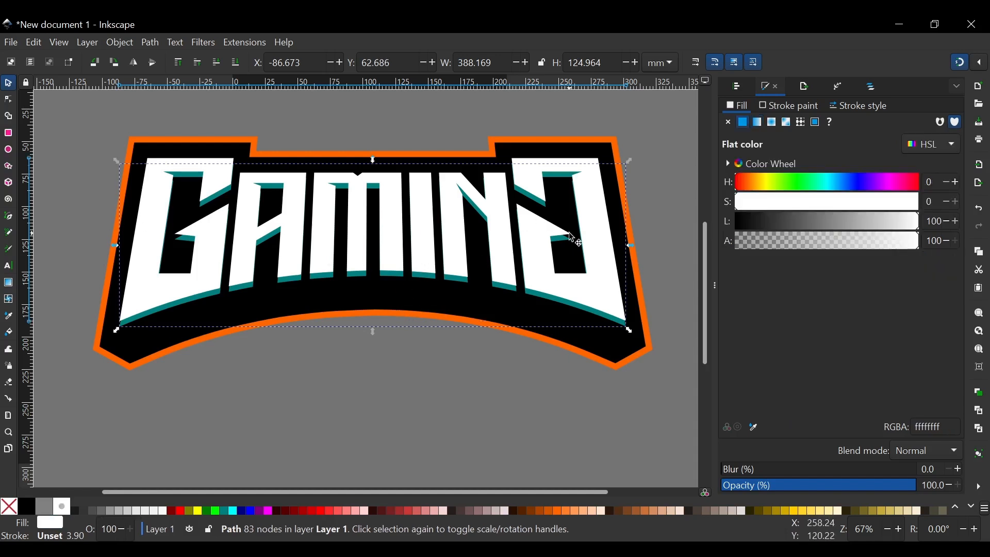
left_click(547, 303)
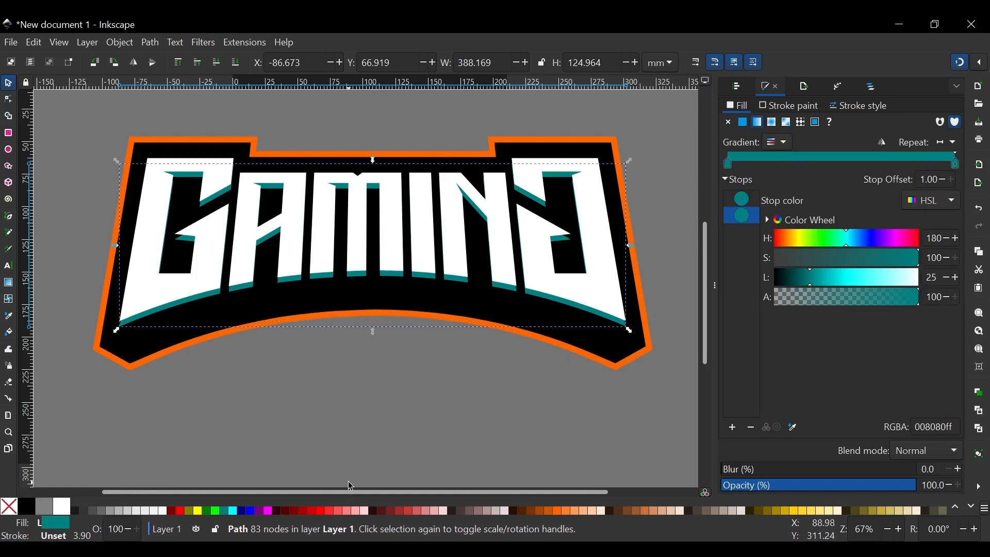
key("g")
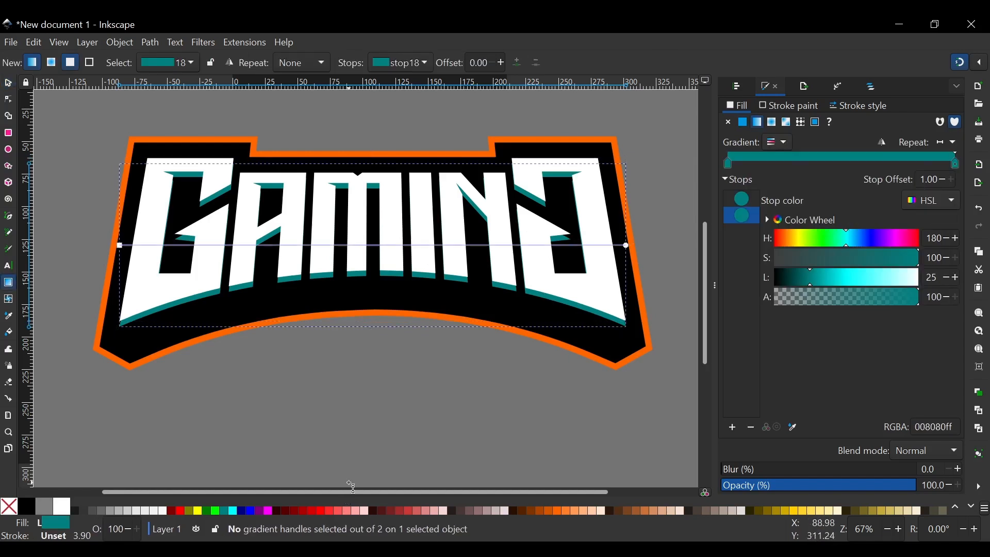
left_click(122, 246)
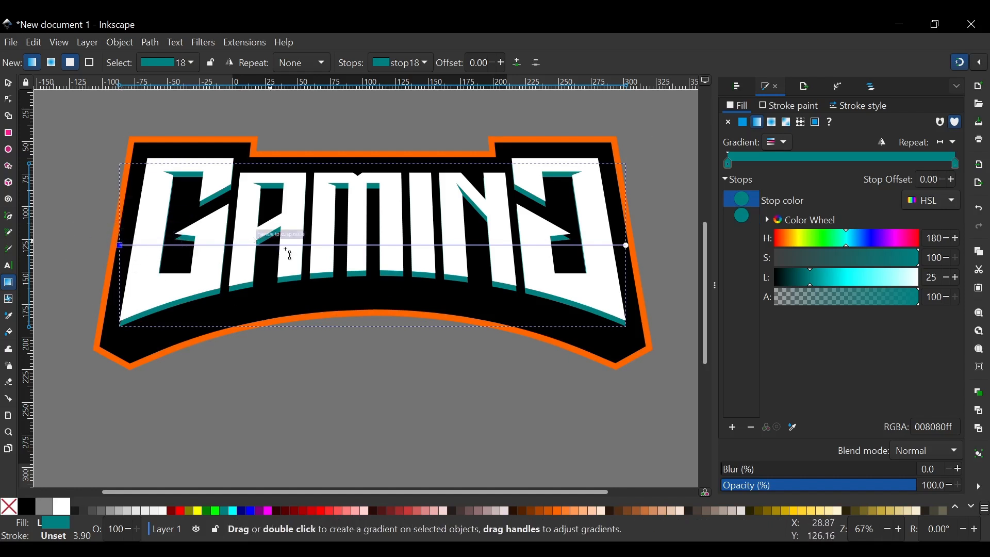
left_click(555, 510)
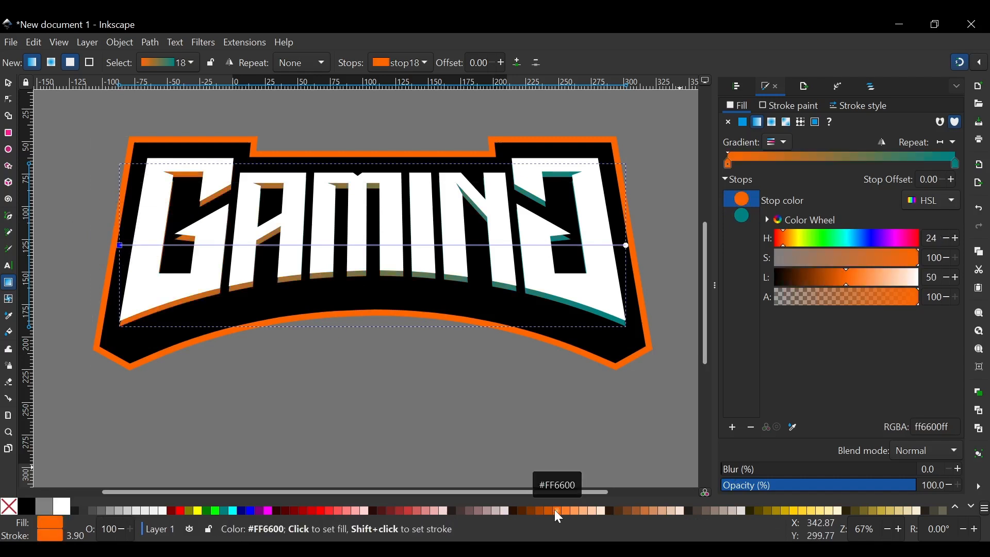
- Set the gradient's end stop to blue #0000FA with lightness 49, and deselect the lettering copy
left_click(627, 247)
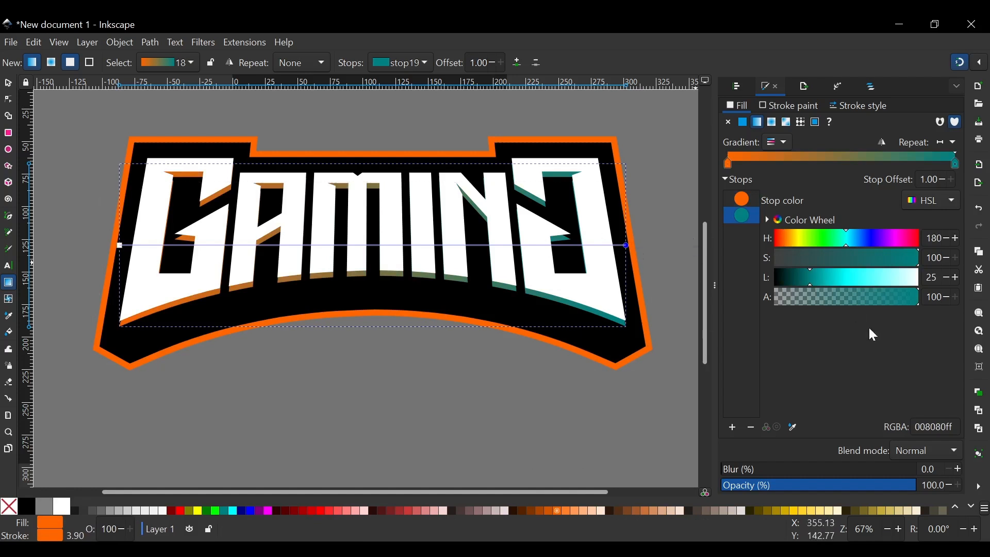
left_click(971, 509)
left_click(971, 508)
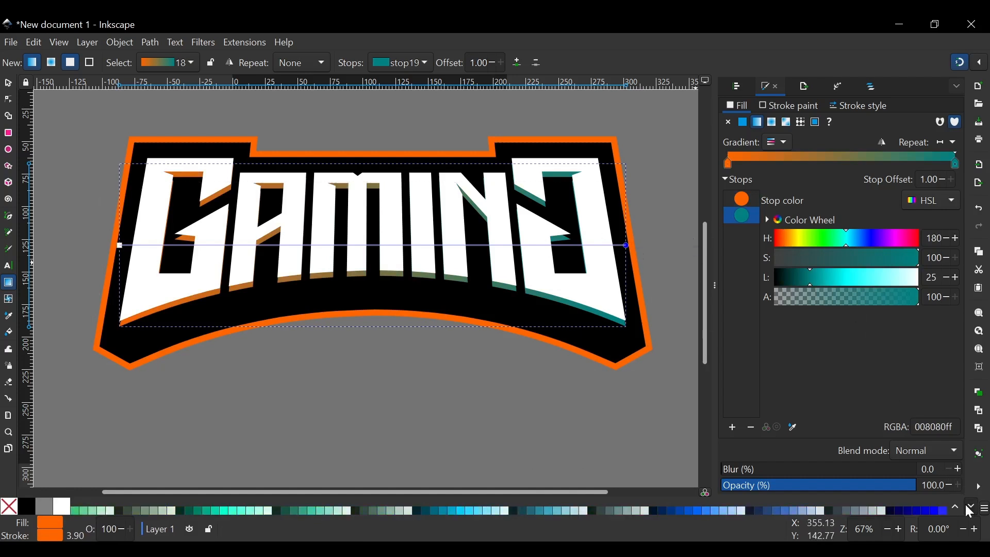
left_click(907, 510)
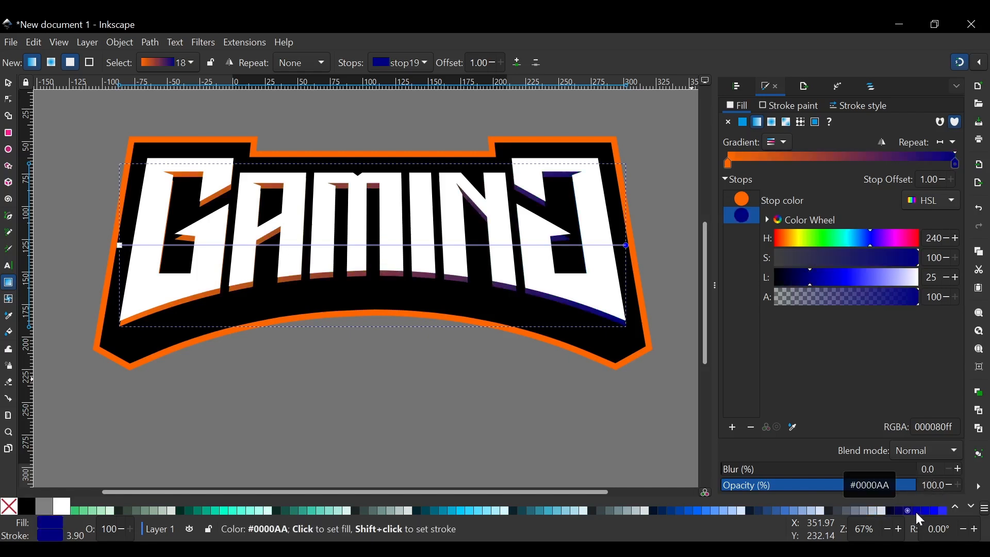
left_click(915, 511)
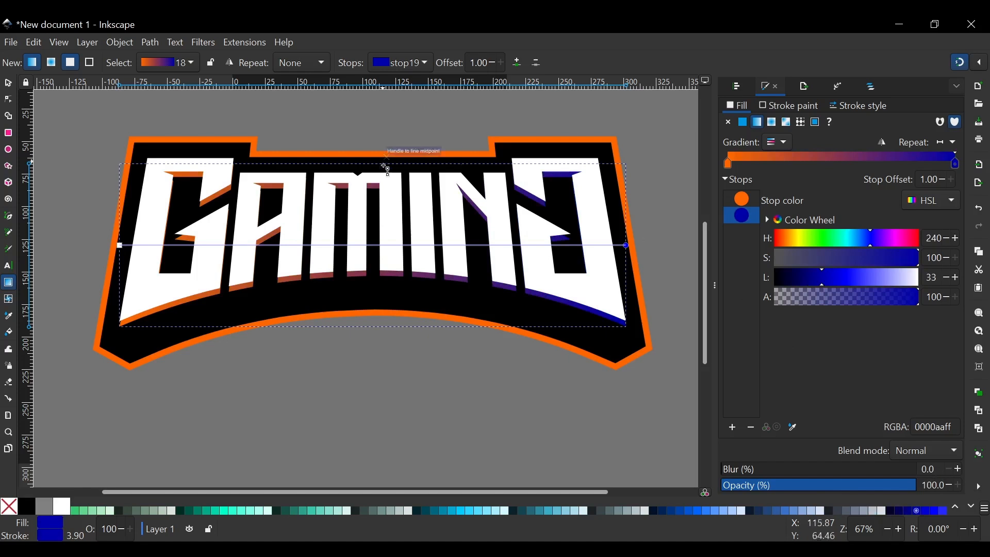
left_click(921, 509)
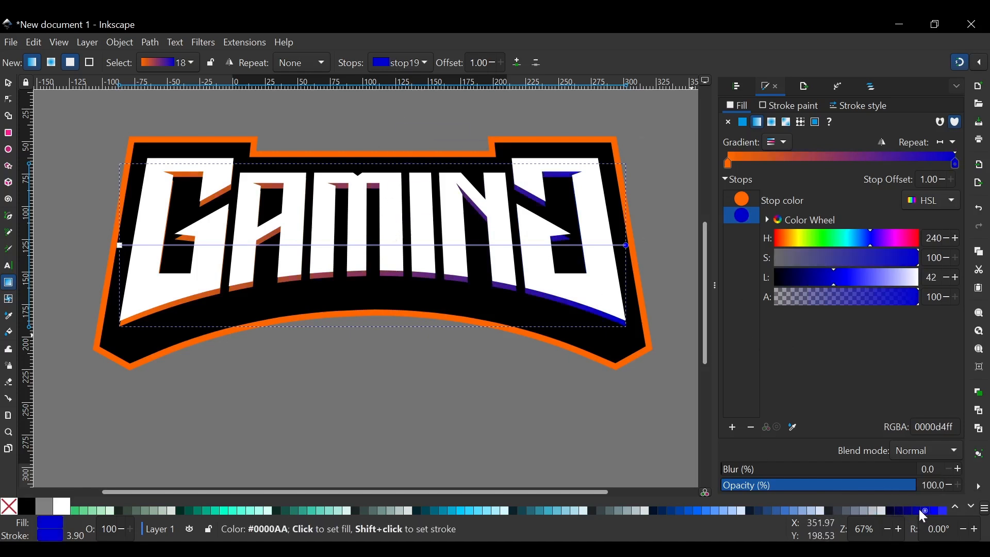
left_click(935, 510)
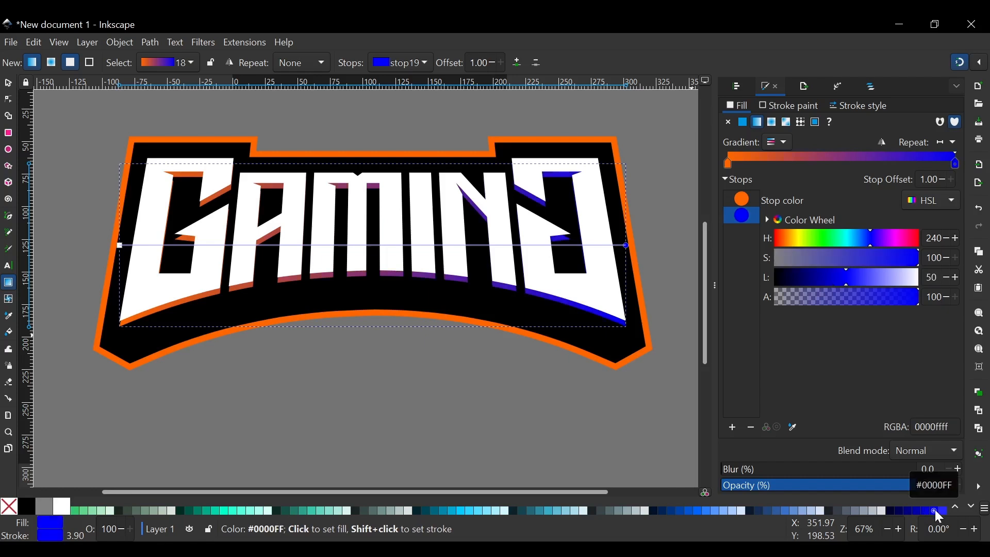
left_click_drag(848, 280, 852, 279)
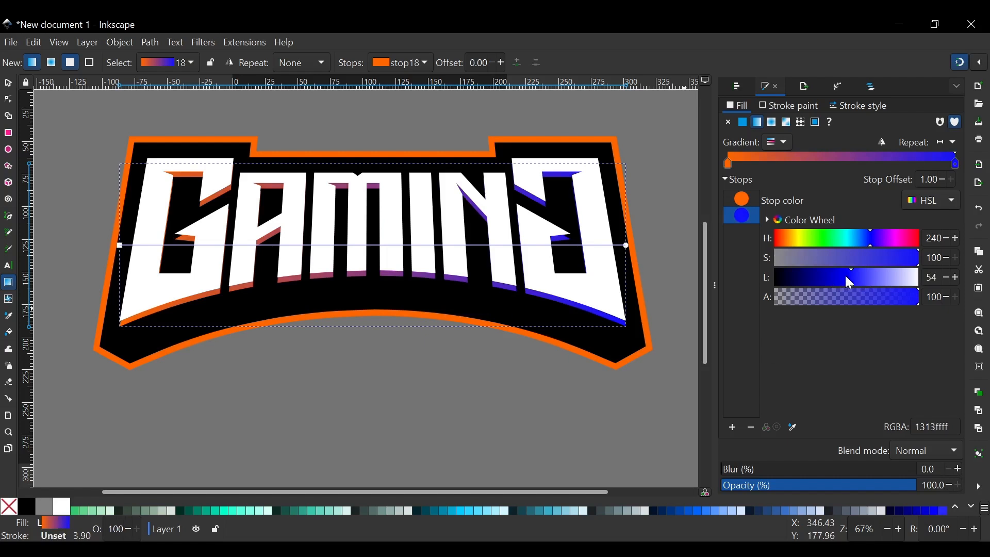
left_click(845, 277)
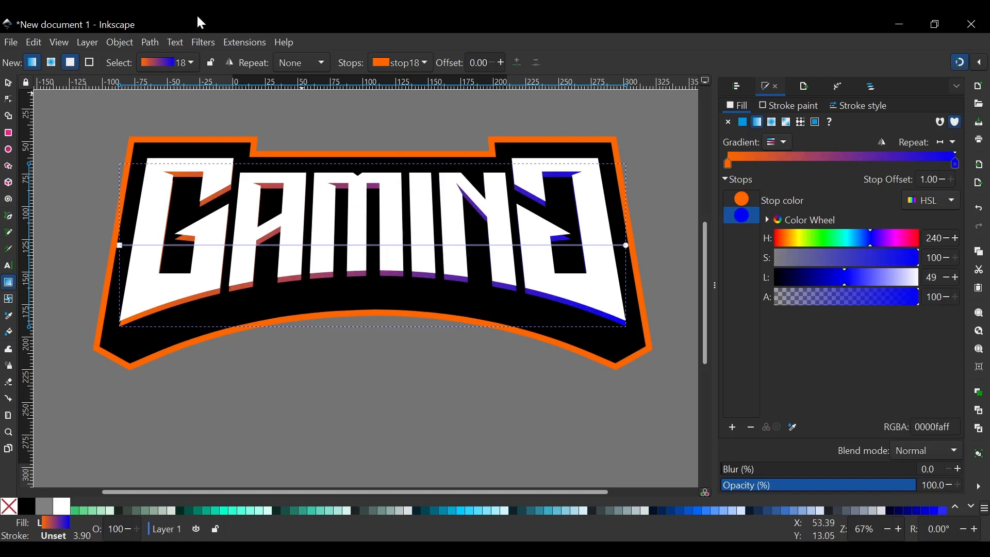
left_click(9, 84)
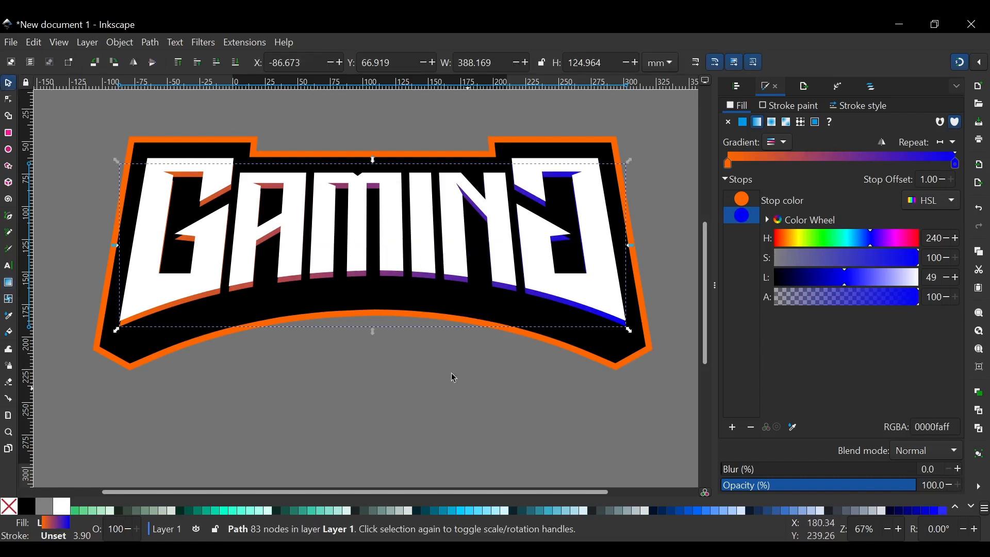
left_click(389, 406)
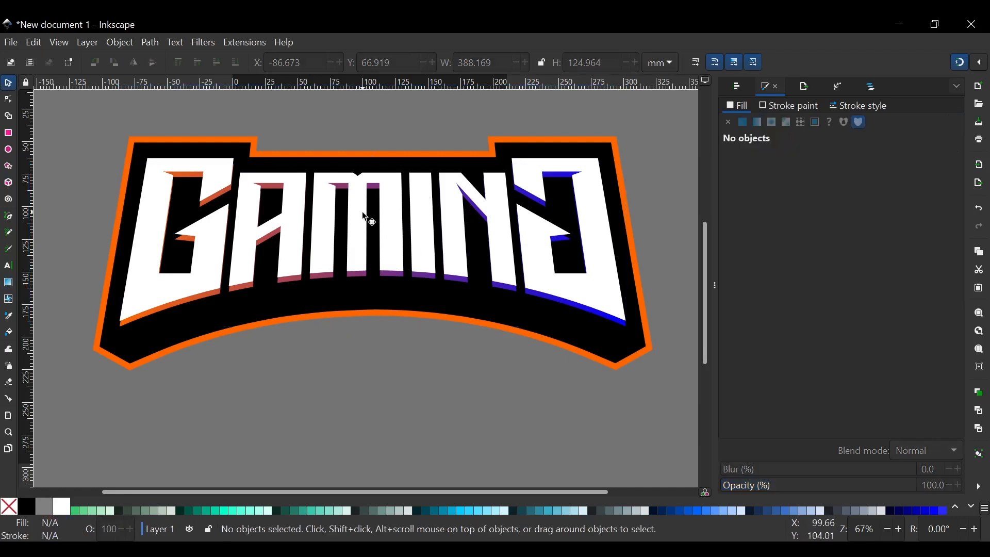
scroll(367, 214, "up", 1)
scroll(367, 236, "down", 2, "ctrl")
scroll(368, 235, "up", 2, "ctrl")
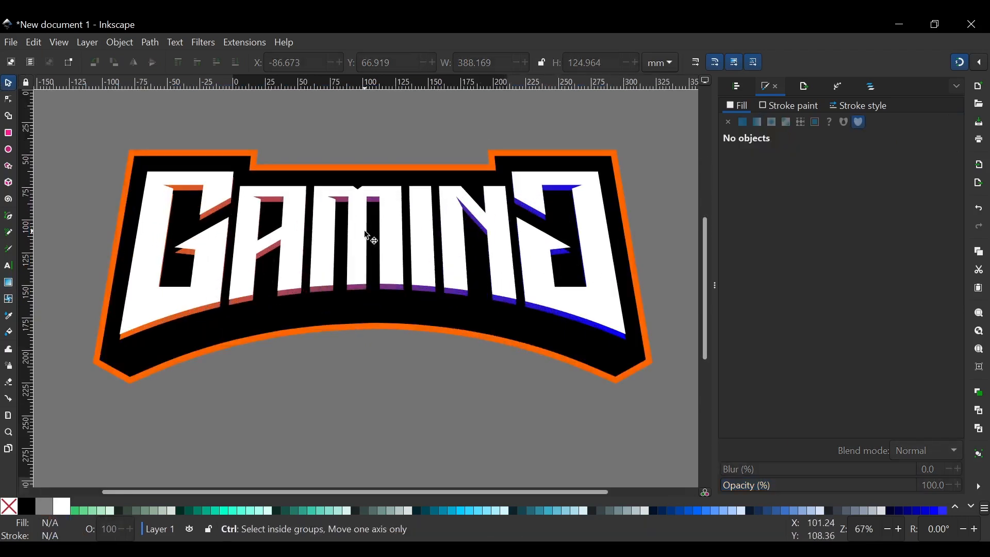
scroll(368, 235, "down", 2)
scroll(311, 285, "up", 1)
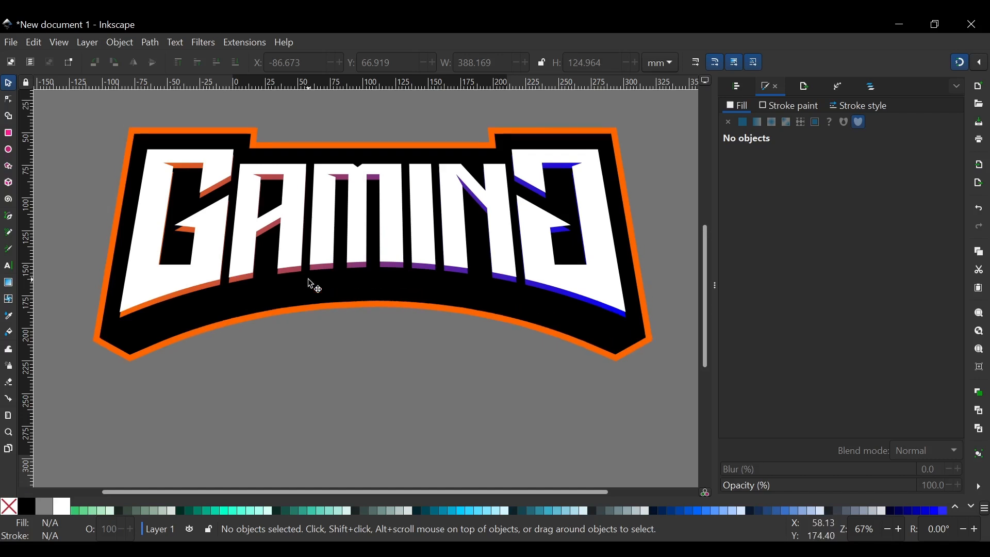
- Draw an open Bezier path inside the black outline, from its lower-left corner around the bottom point and curving up to the centre
key("b")
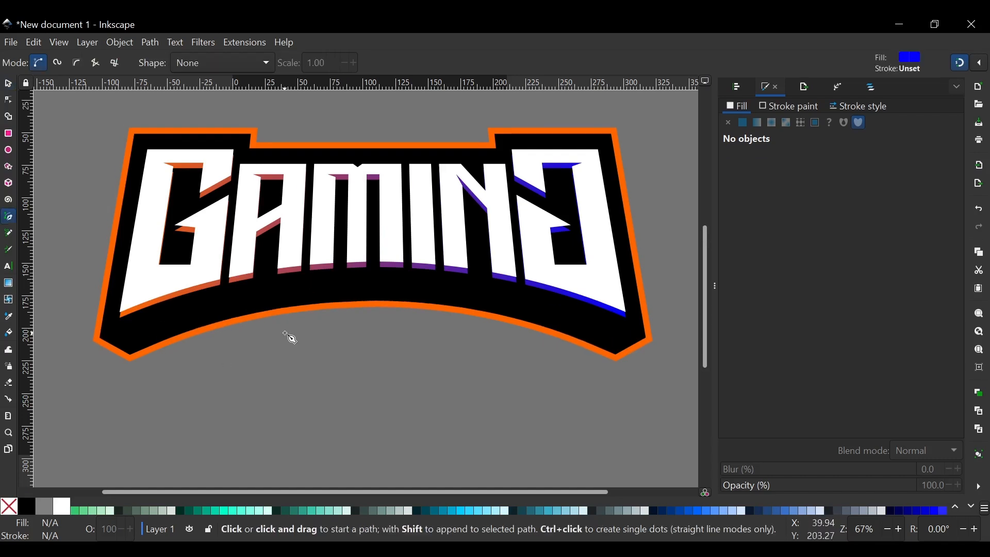
scroll(115, 339, "up", 2)
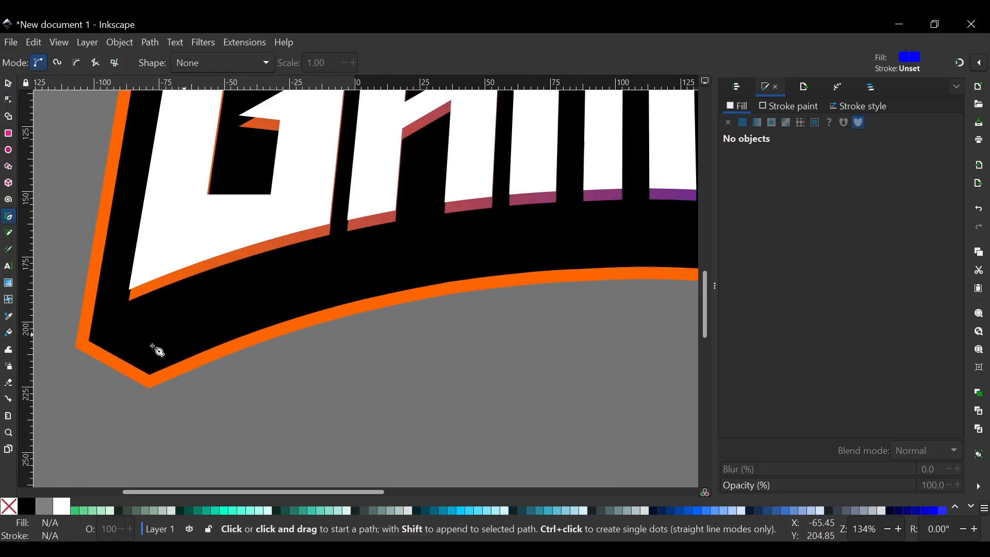
left_click(105, 332)
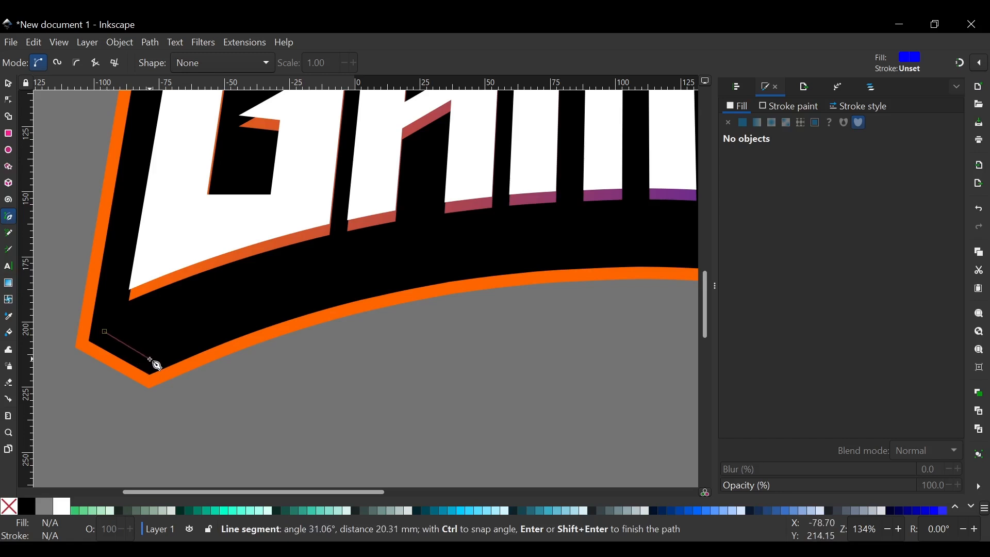
scroll(394, 342, "down", 1)
scroll(267, 291, "down", 1)
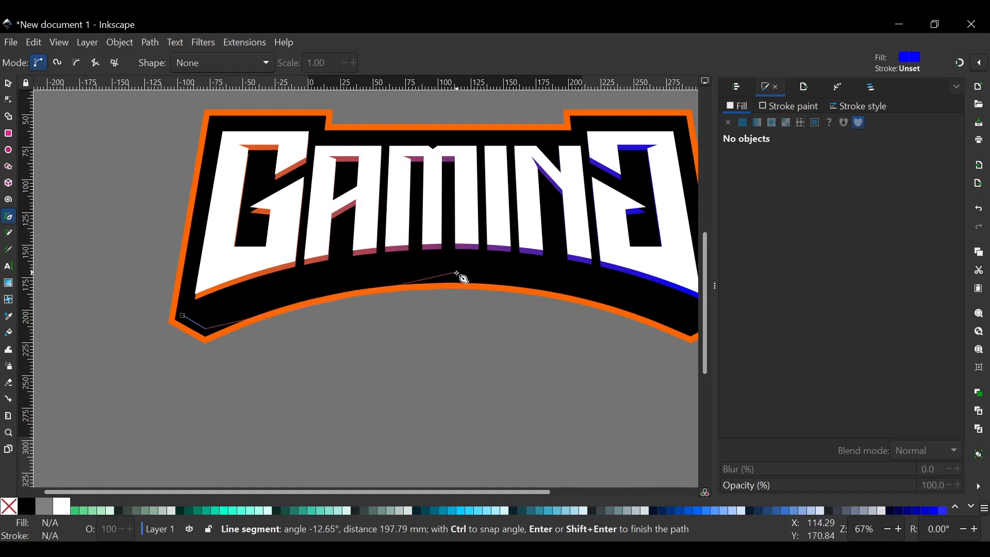
left_click_drag(456, 272, 608, 275)
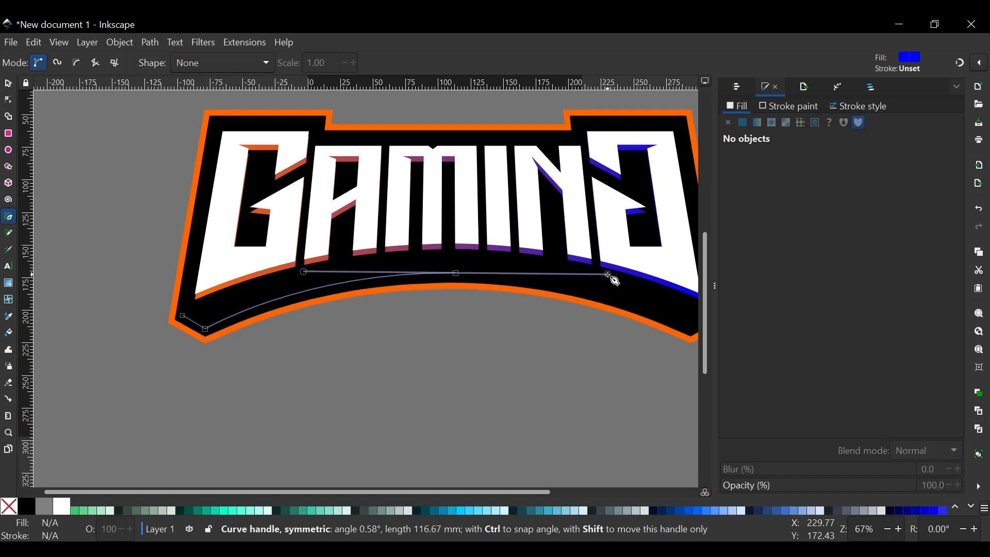
key("Return")
- Remove the new path's fill and give it a white stroke
scroll(448, 281, "up", 4)
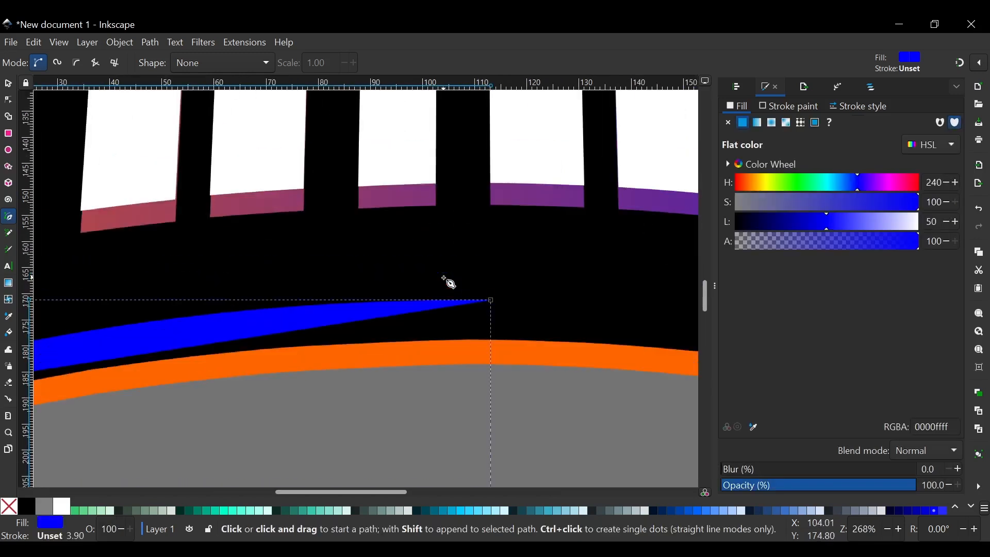
scroll(453, 274, "down", 3)
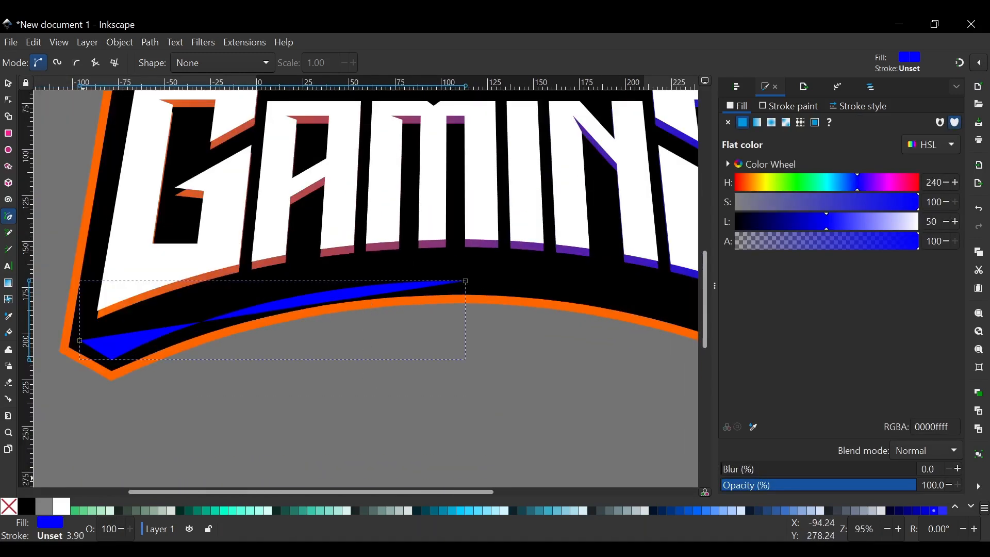
left_click(9, 510)
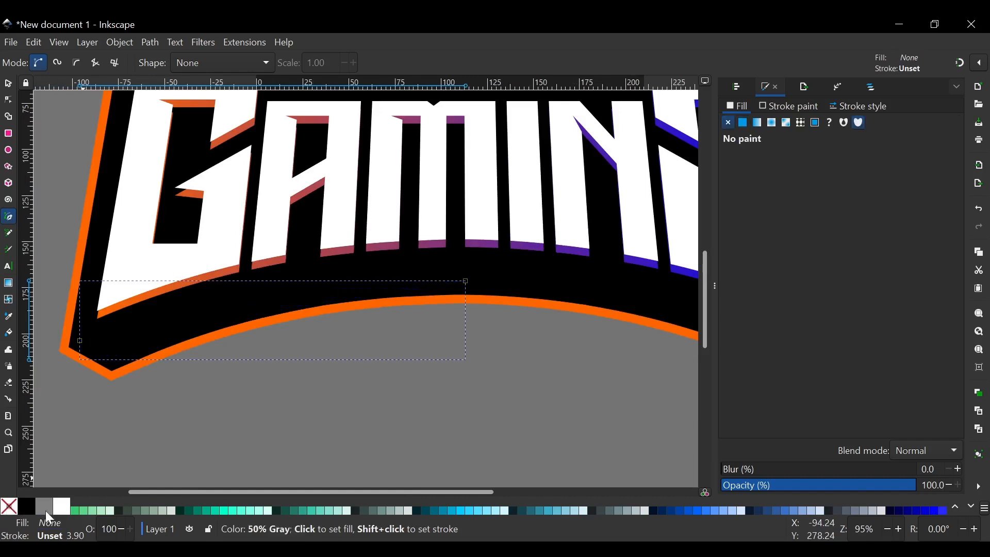
left_click(62, 510, "shift")
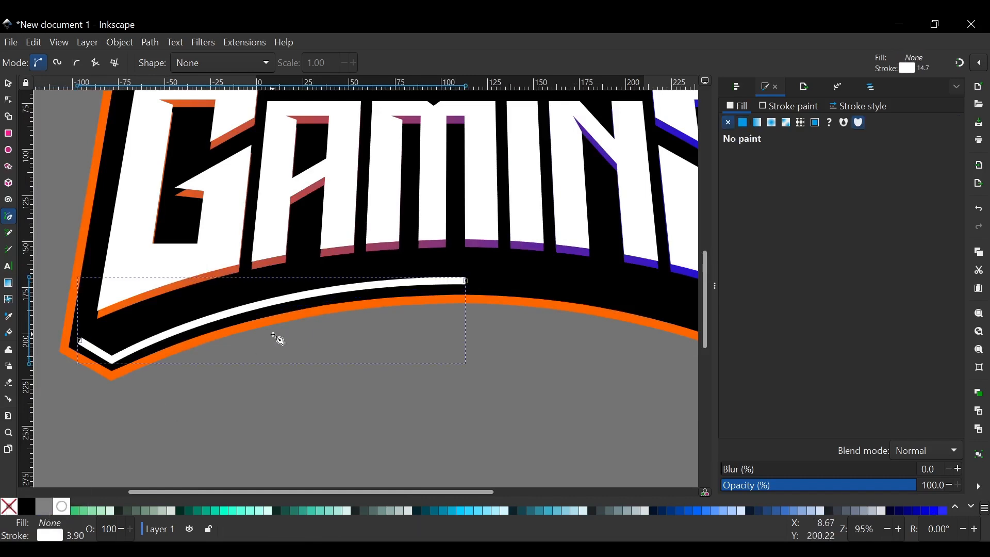
- Move the white line's centre end node straight down by about 1.2 mm
key("n")
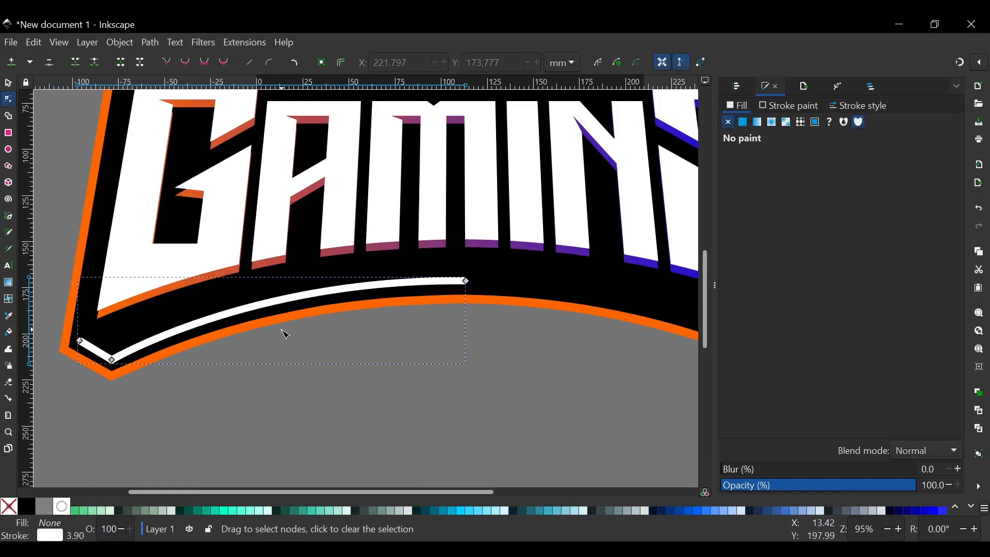
left_click(467, 282)
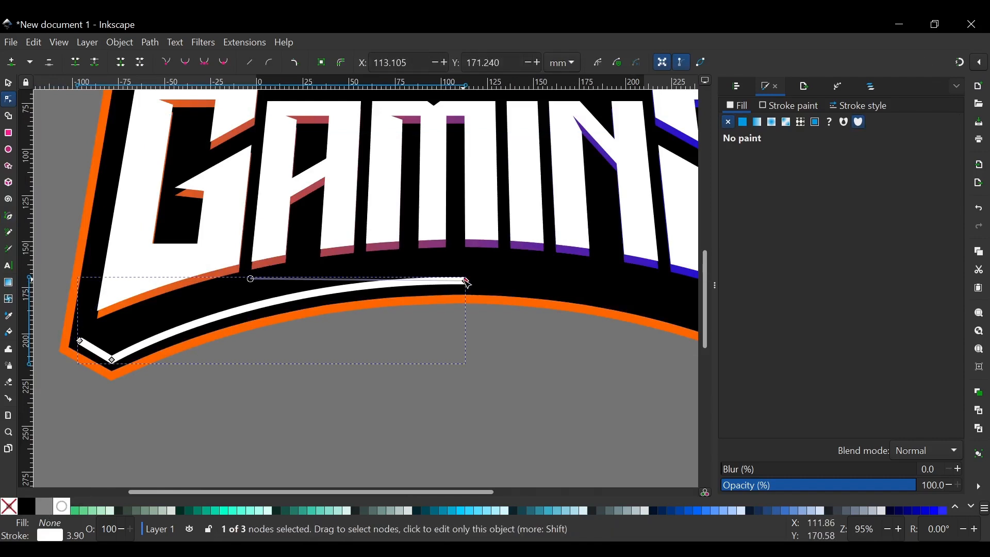
key("ctrl+a")
key("Escape")
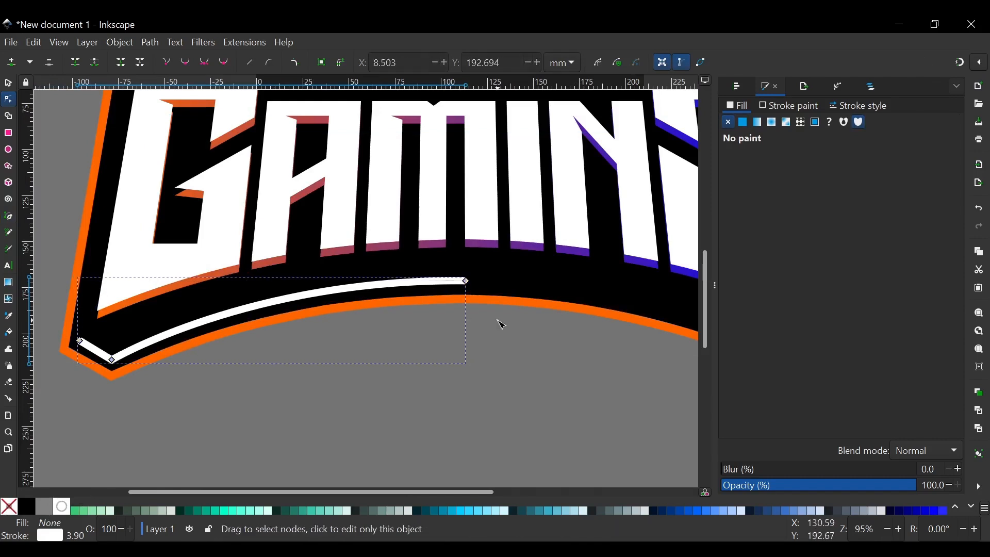
scroll(467, 282, "up", 4)
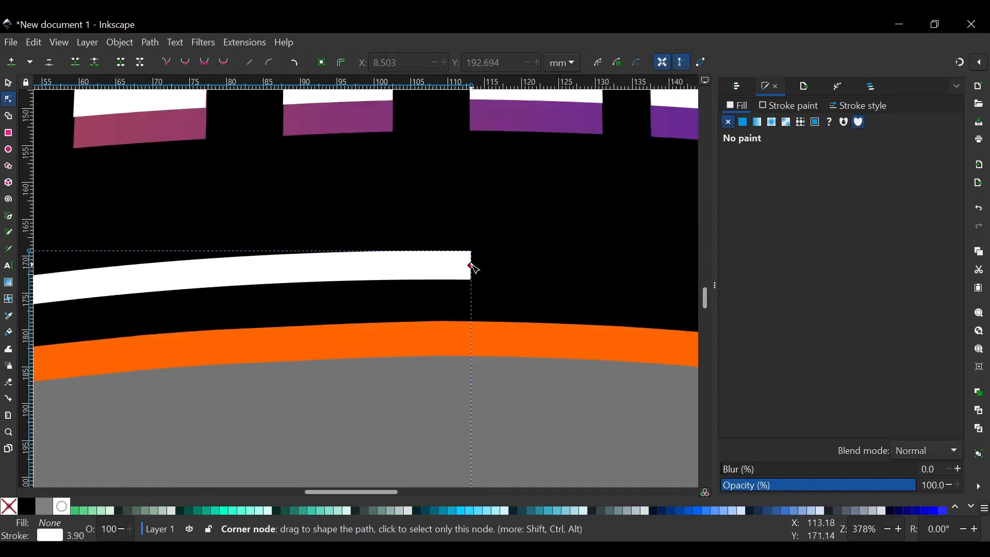
key("ctrl")
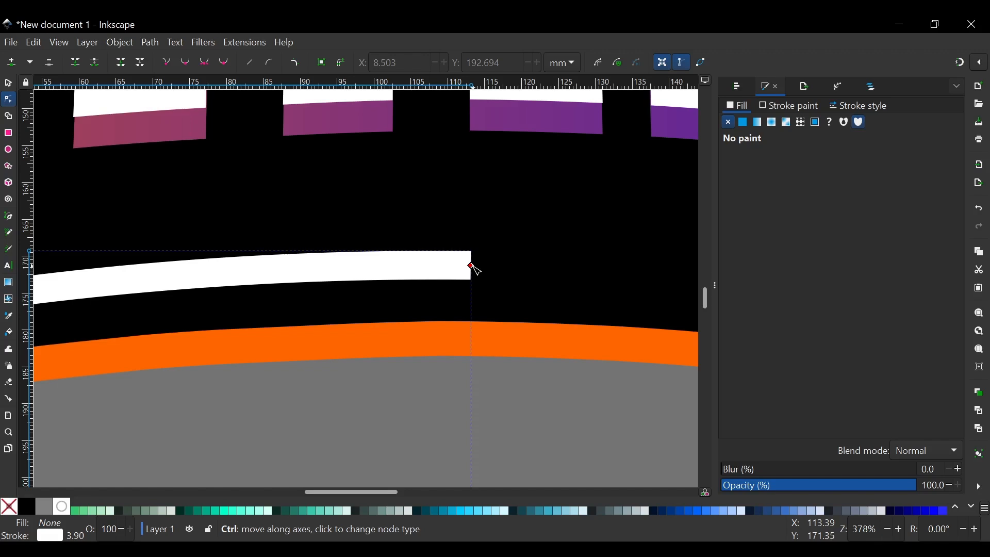
left_click_drag(472, 267, 472, 275)
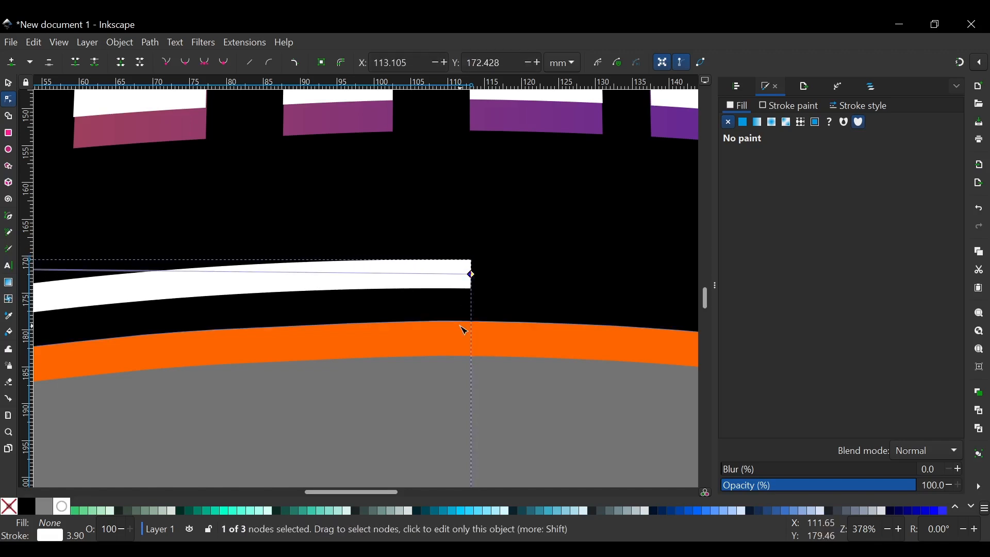
- Adjust the curve handles at the white line's centre end and bottom corner so the arc follows the orange border
scroll(459, 330, "down", 3)
scroll(455, 332, "left", 10)
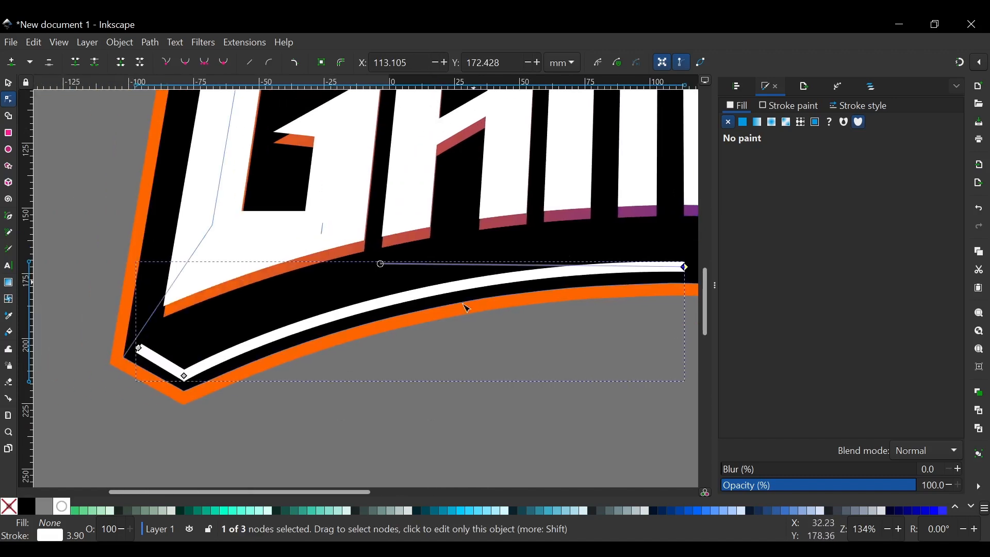
scroll(616, 303, "right", 6)
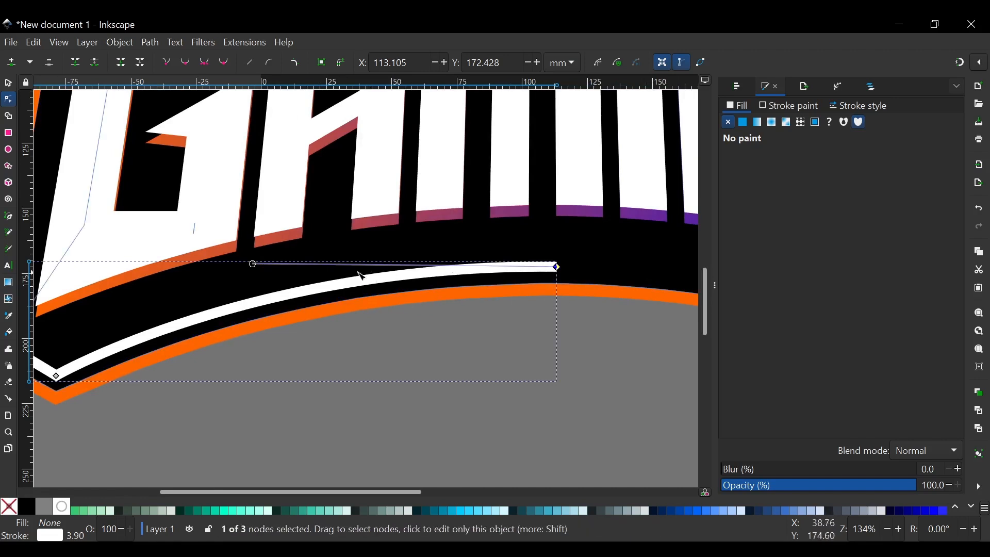
scroll(115, 353, "left", 3)
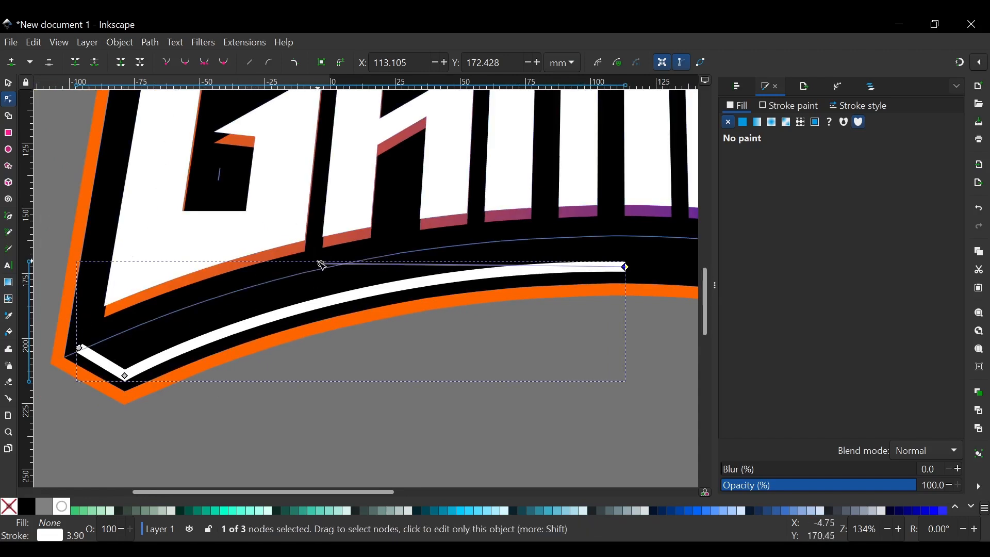
left_click_drag(321, 264, 372, 257)
left_click(125, 376)
scroll(139, 357, "right", 1)
left_click_drag(139, 358, 163, 352)
scroll(583, 268, "right", 2)
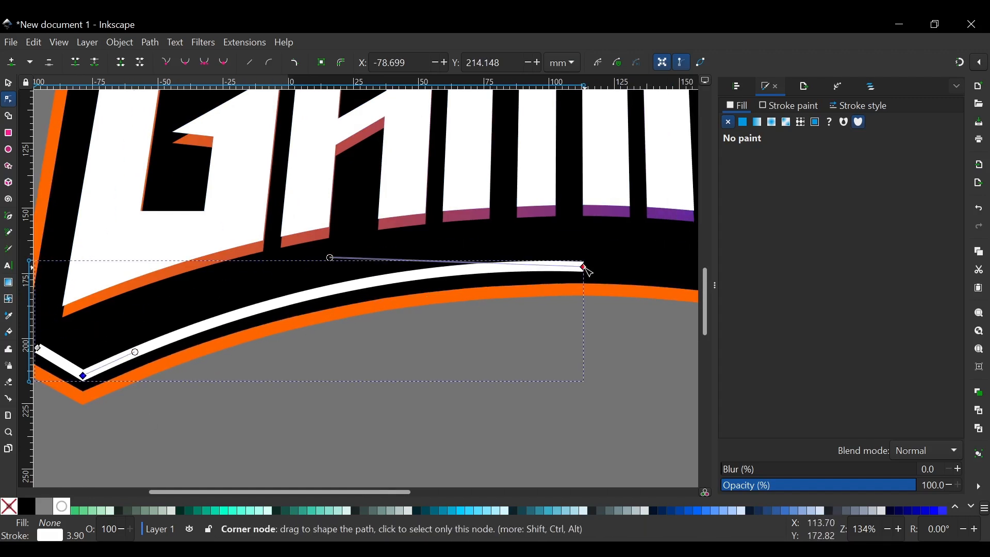
- Lower the white line's centre end node by about 1.8 mm more and refine both curve handles to match the border
left_click_drag(583, 266, 583, 271)
left_click_drag(330, 262, 325, 270)
left_click_drag(134, 352, 146, 346)
scroll(136, 361, "down", 1, "ctrl")
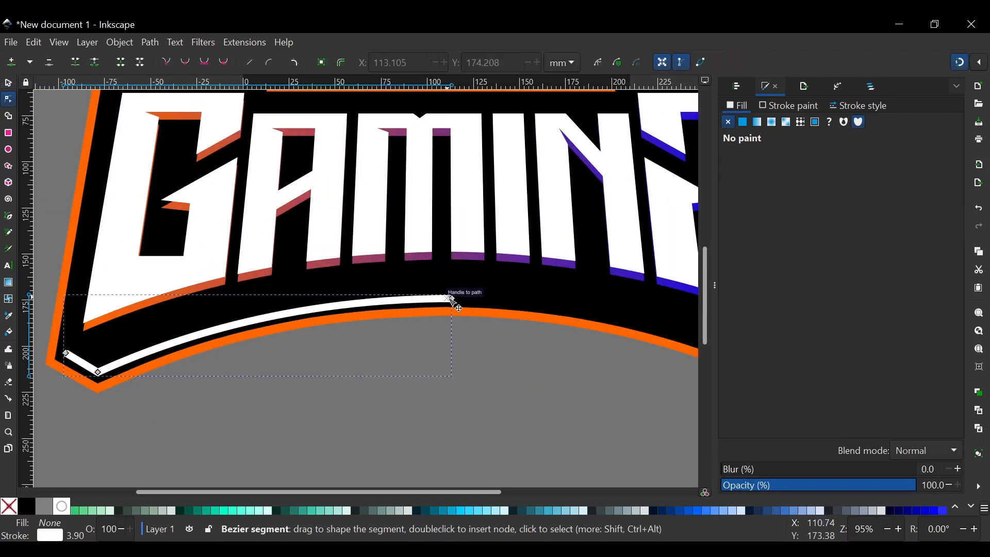
- Shorten the white line by shifting its centre end node horizontally to about X 105.6 mm, and retune its curve
left_click_drag(452, 299, 430, 299, "ctrl")
scroll(431, 300, "down", 1, "ctrl")
scroll(415, 261, "up", 2, "ctrl")
left_click_drag(447, 338, 443, 338, "ctrl")
left_click_drag(186, 338, 280, 234)
left_click_drag(280, 235, 327, 228)
left_click_drag(280, 297, 307, 298)
key("s")
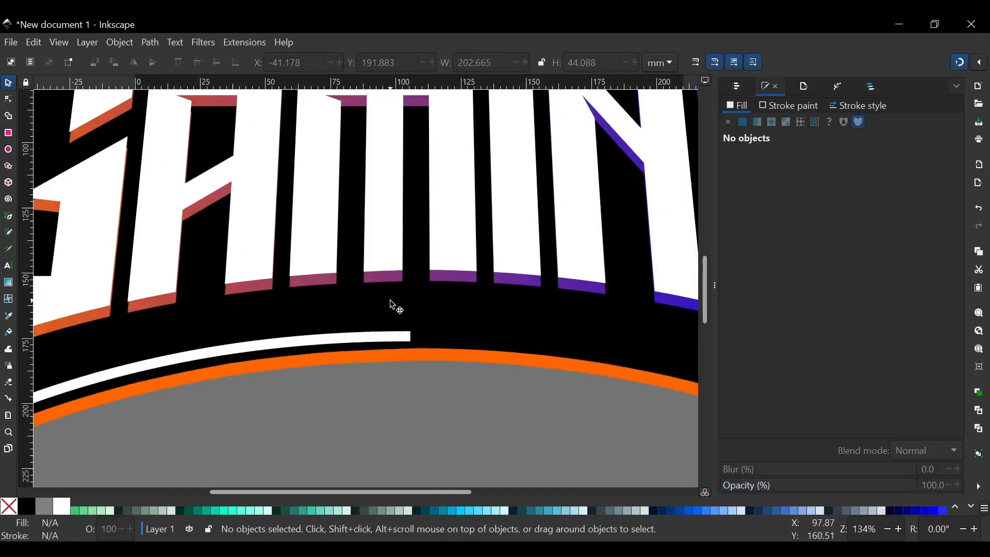
- Duplicate the white line, mirror the copy horizontally and place it on the right half so both ends meet at the centre
scroll(390, 301, "right", 2)
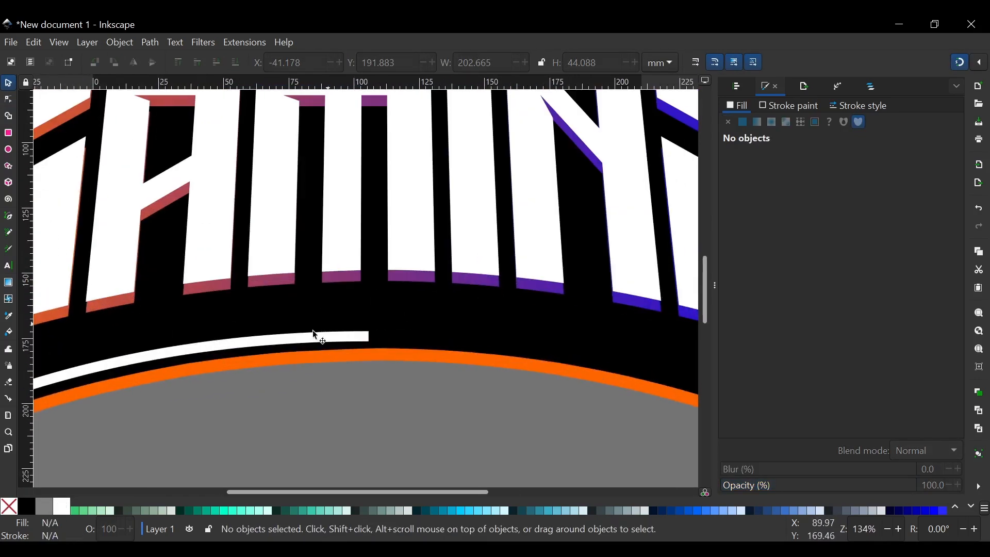
left_click(312, 336)
scroll(289, 322, "down", 2, "ctrl")
scroll(287, 320, "up", 1)
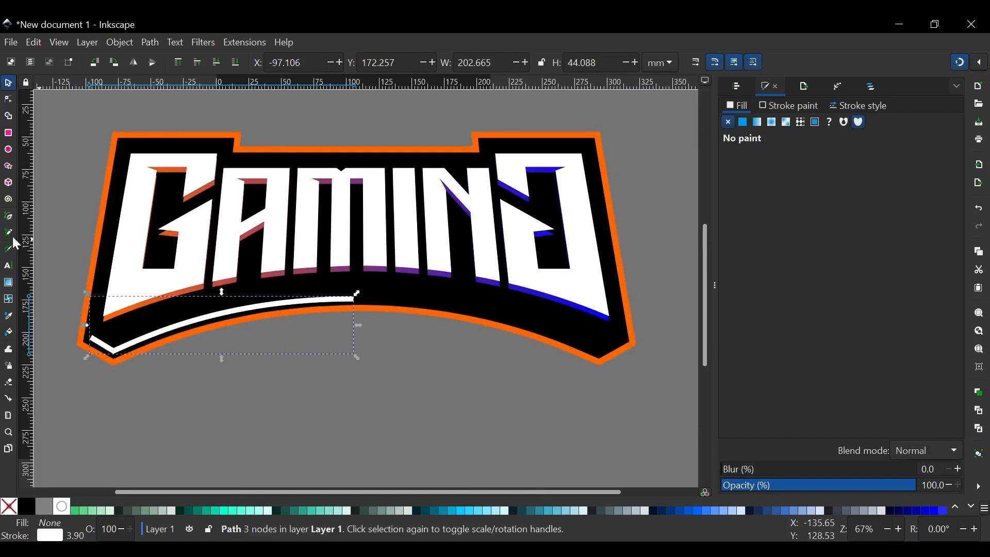
left_click(134, 64)
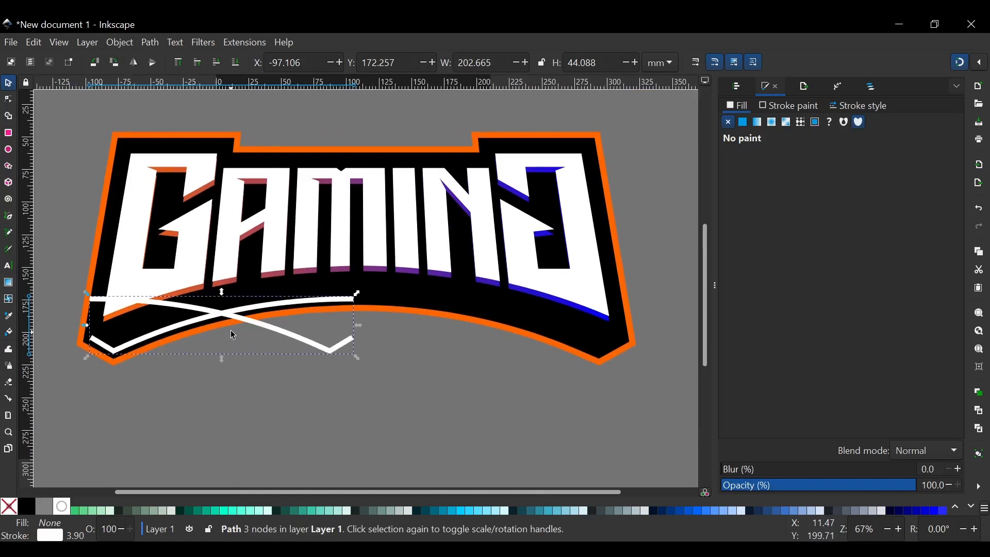
mouse_move(239, 324)
left_mouse_down()
mouse_move(577, 340)
mouse_move(507, 318)
left_mouse_up()
scroll(349, 289, "up", 2)
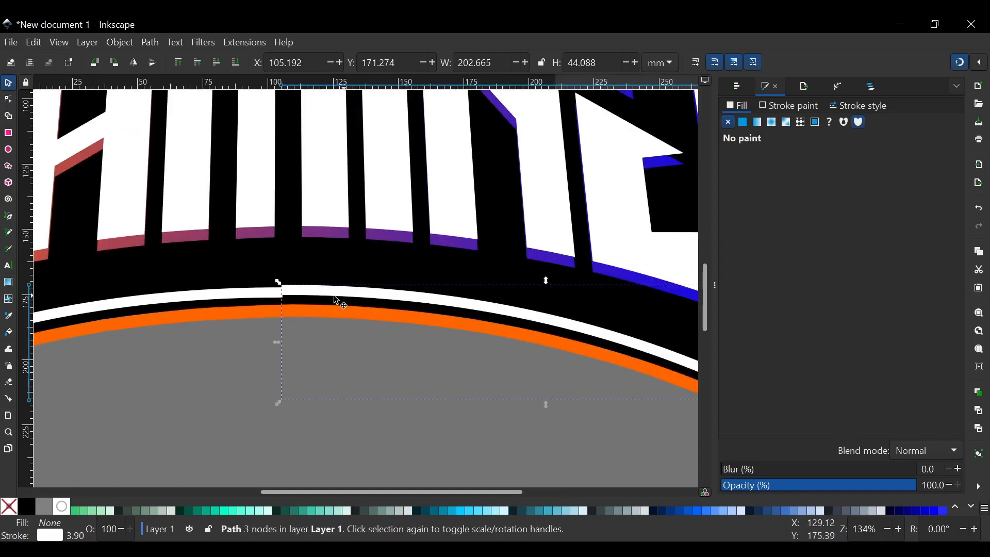
left_click_drag(330, 297, 331, 300)
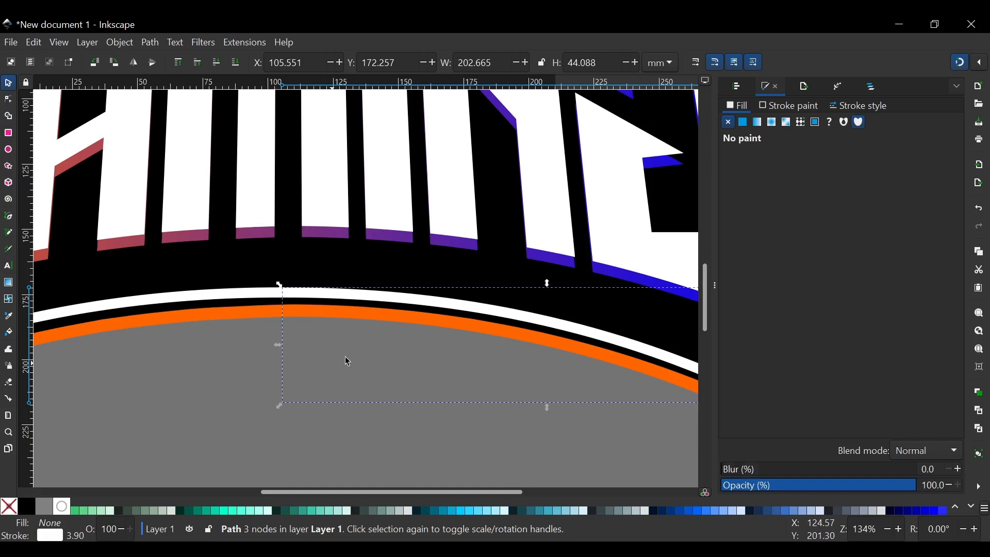
left_click(345, 361)
scroll(415, 322, "down", 3)
scroll(359, 330, "left", 1)
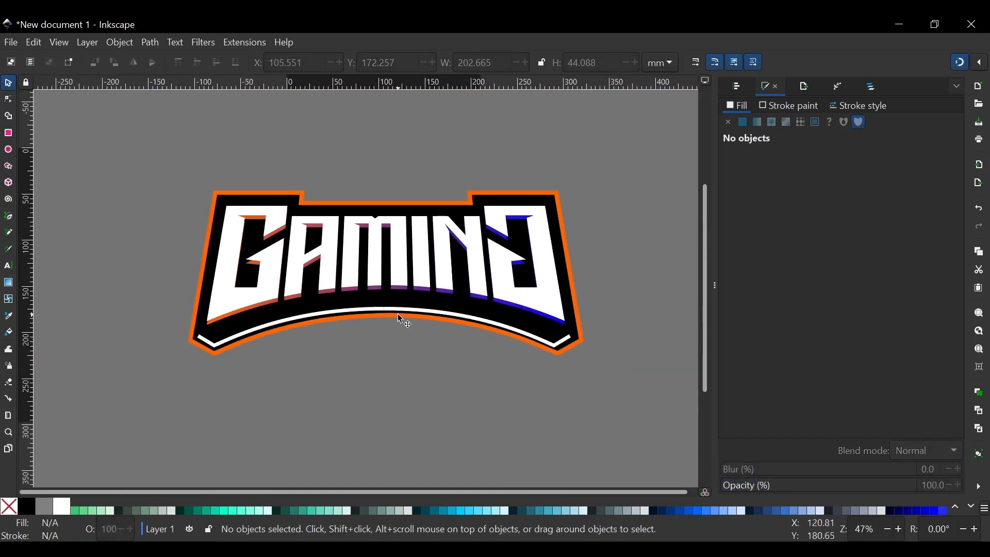
- Select both halves of the white line and nudge them up by about 2.1 mm within the black band
scroll(347, 308, "up", 2)
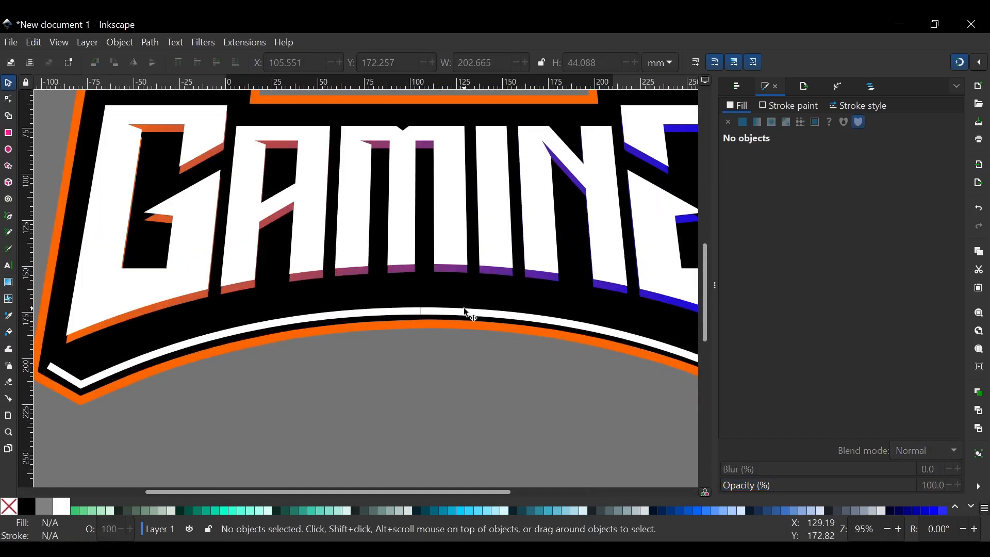
left_click(468, 313)
left_click(355, 315, "shift")
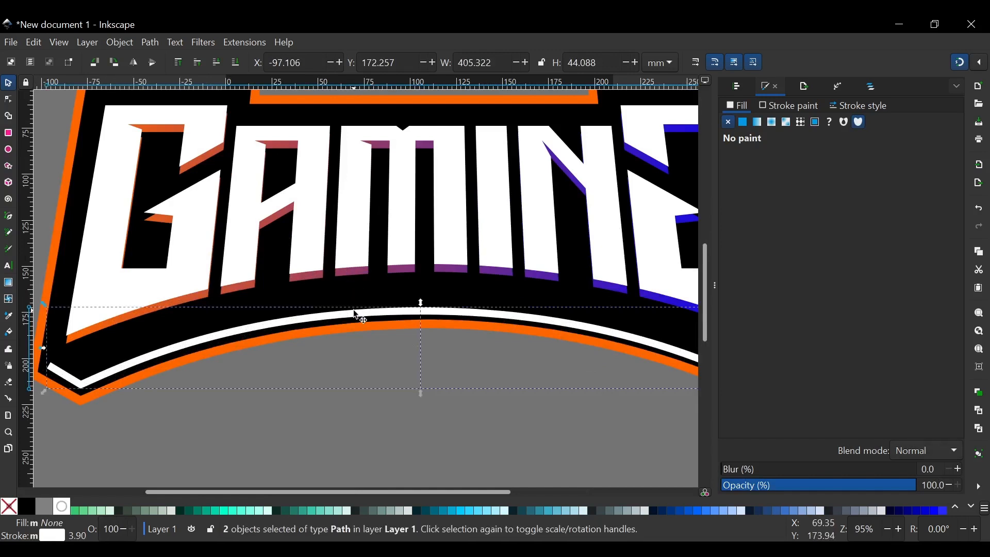
scroll(380, 281, "down", 1)
key("Up")
key("Up")
key("Up")
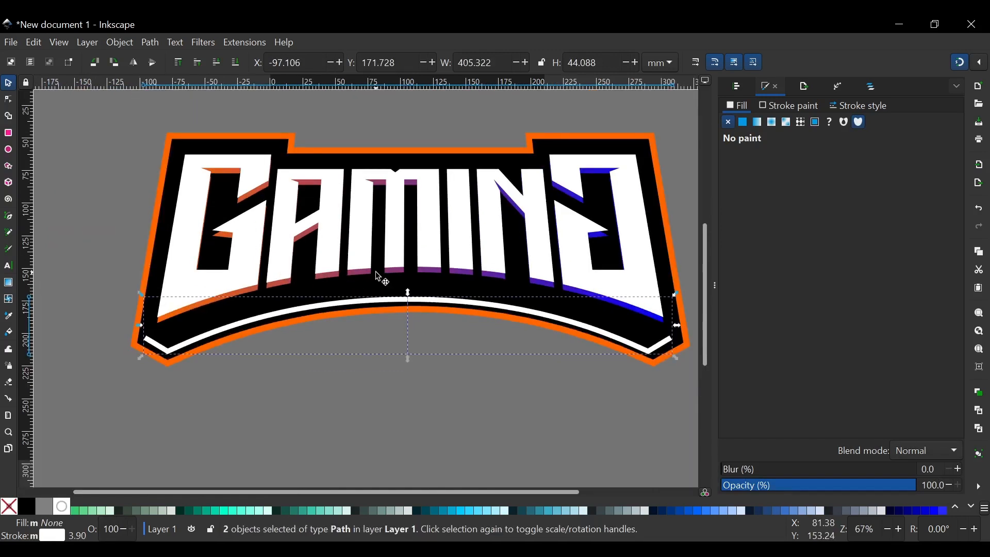
key("Up")
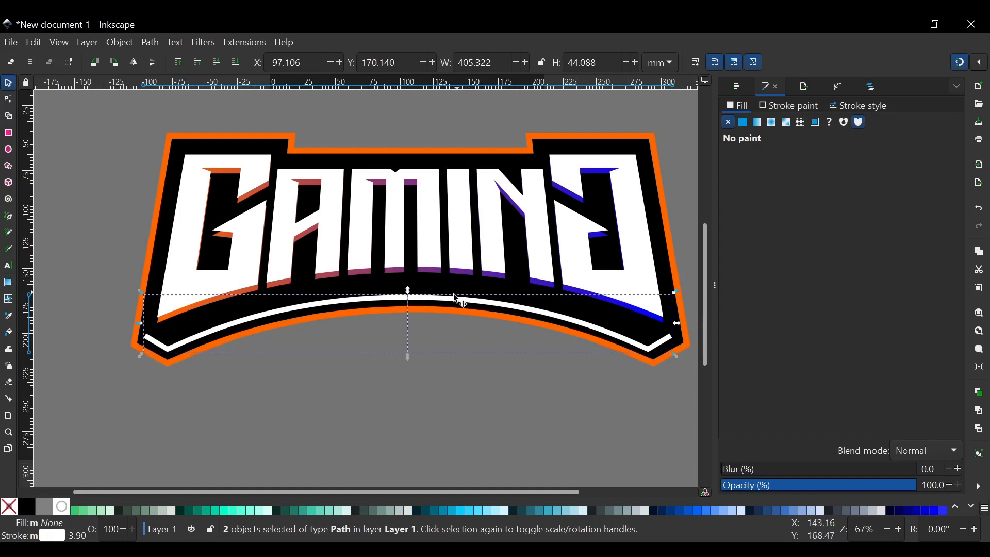
- Join the two overlapping end nodes at the centre so the white halves form one continuous path
key("n")
left_click_drag(449, 360, 393, 273)
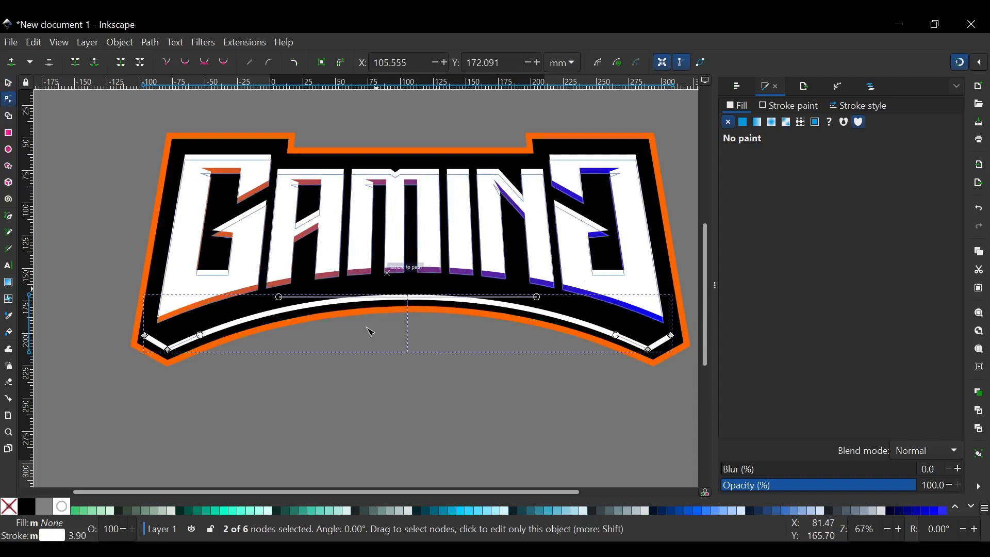
left_click(77, 64)
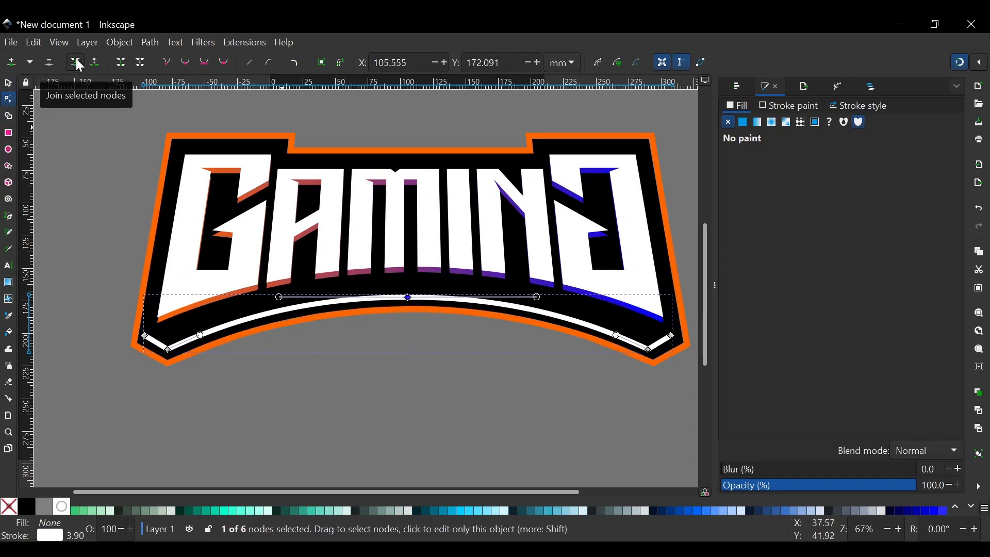
- Centre the white accent line horizontally on the GAMING lettering, aligning relative to the last selected object
left_click(10, 85)
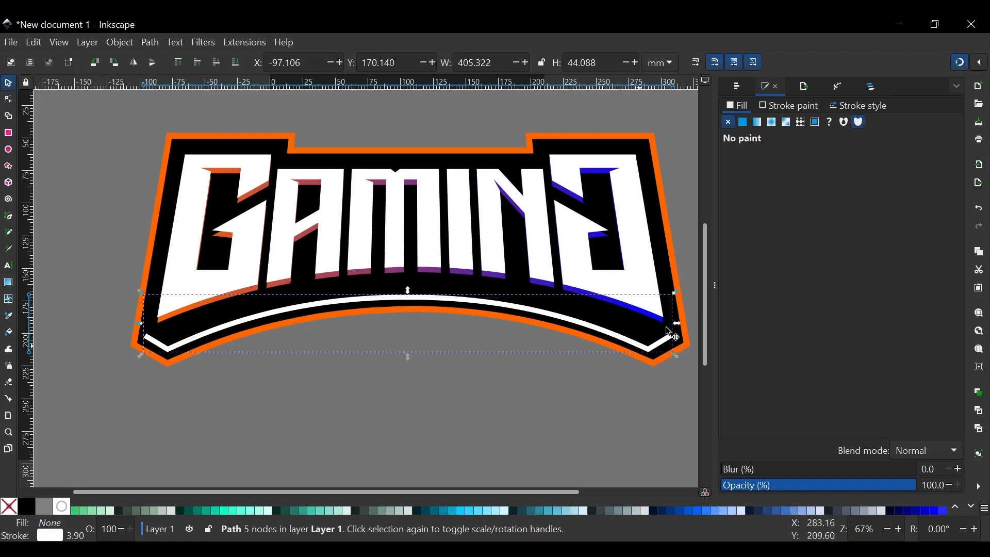
left_click(431, 212, "shift")
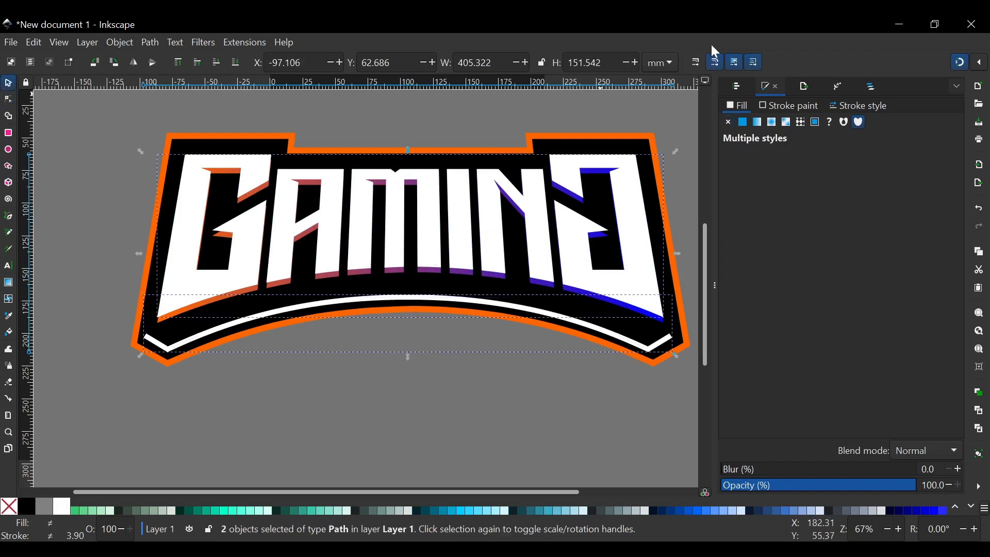
left_click(737, 89)
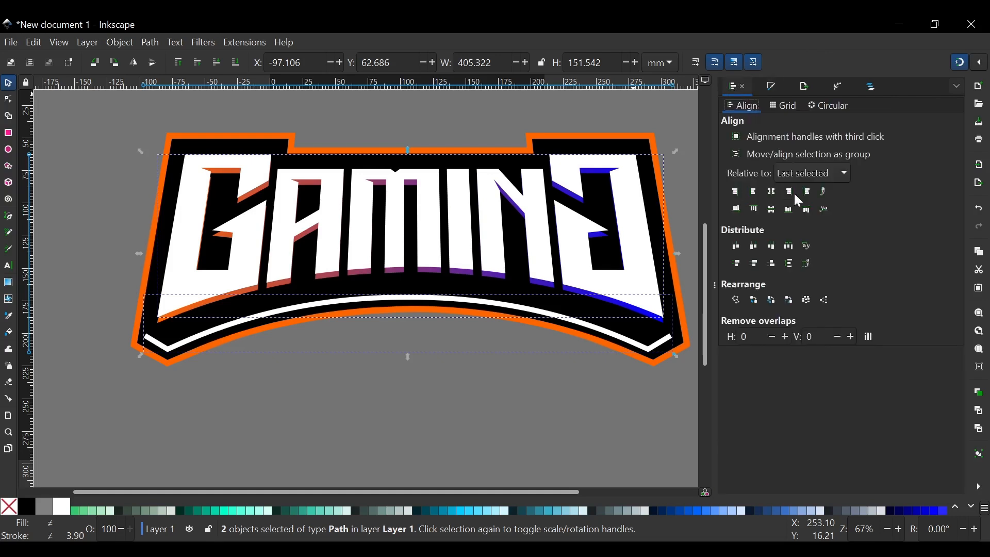
left_click(773, 194)
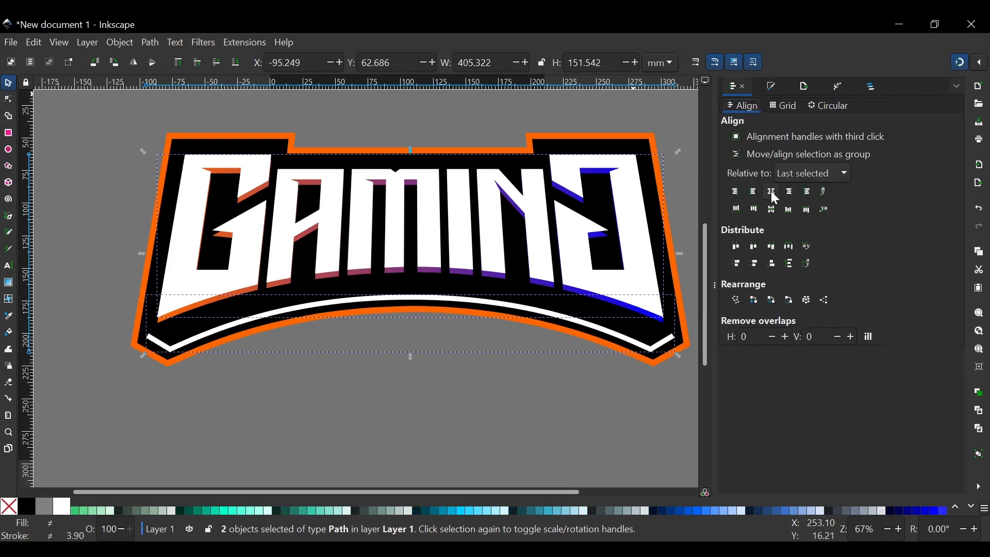
left_click(419, 442)
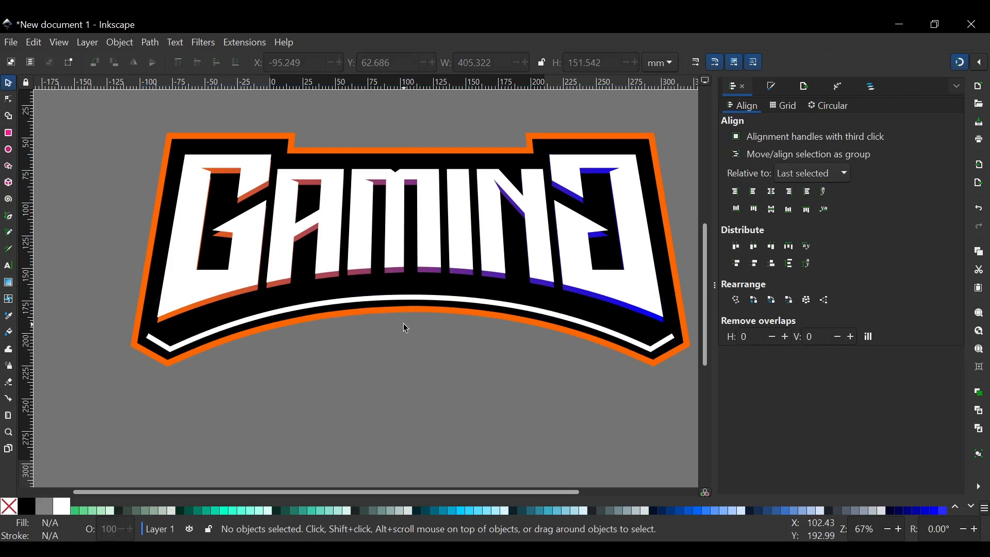
scroll(406, 329, "down", 1)
scroll(407, 330, "up", 1)
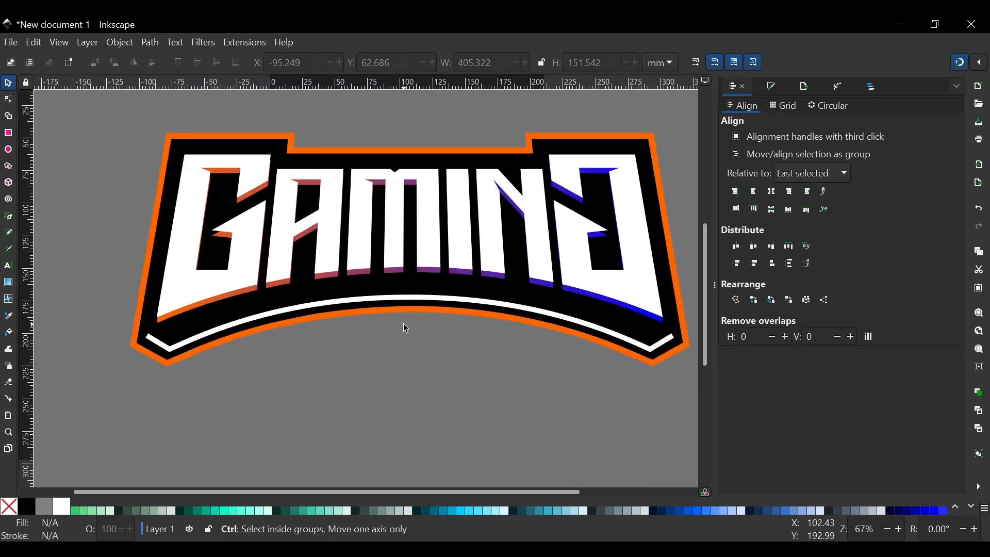
- Convert the white accent line's stroke into a filled path
left_click(416, 300)
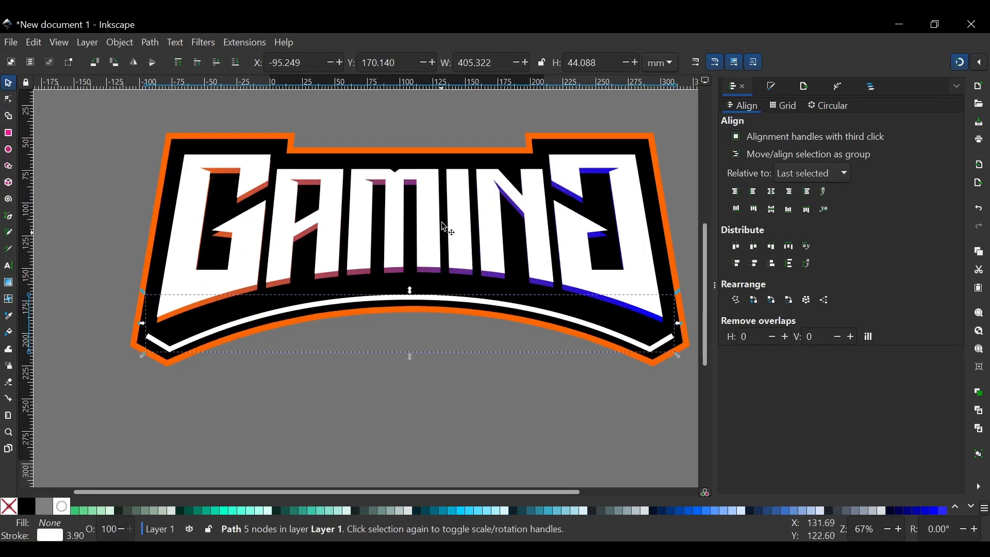
left_click(149, 44)
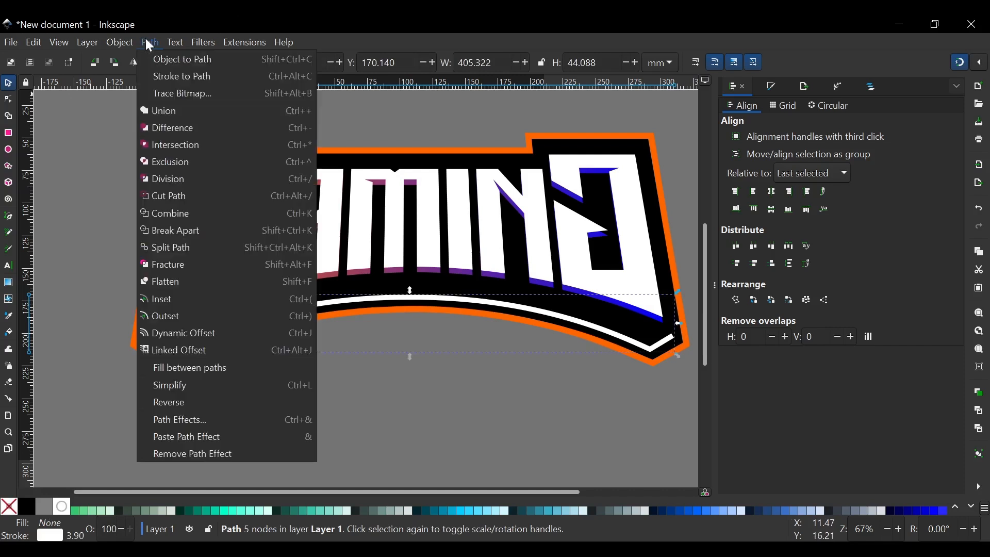
left_click(193, 87)
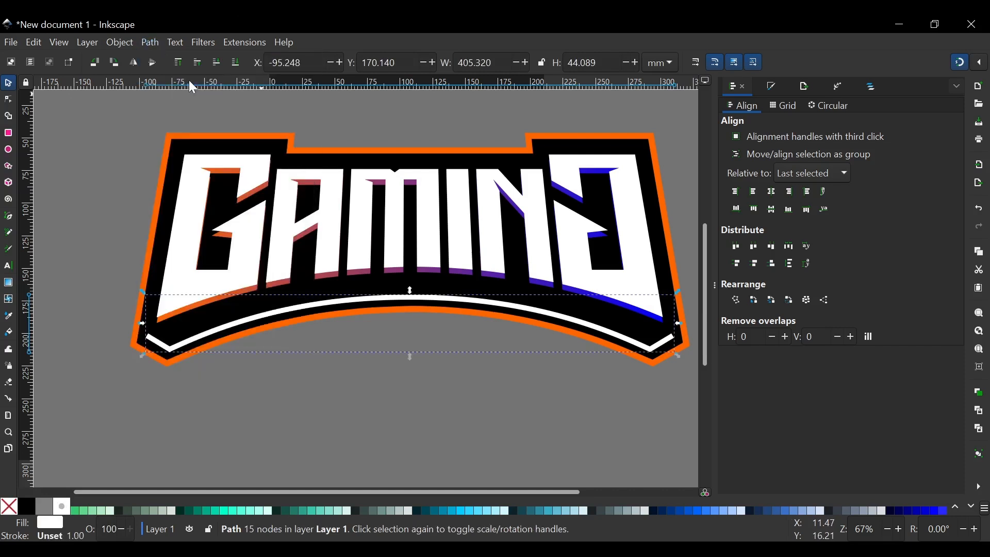
- Join the two end nodes at each outer end of the white accent shape so both ends taper to a point
key("n")
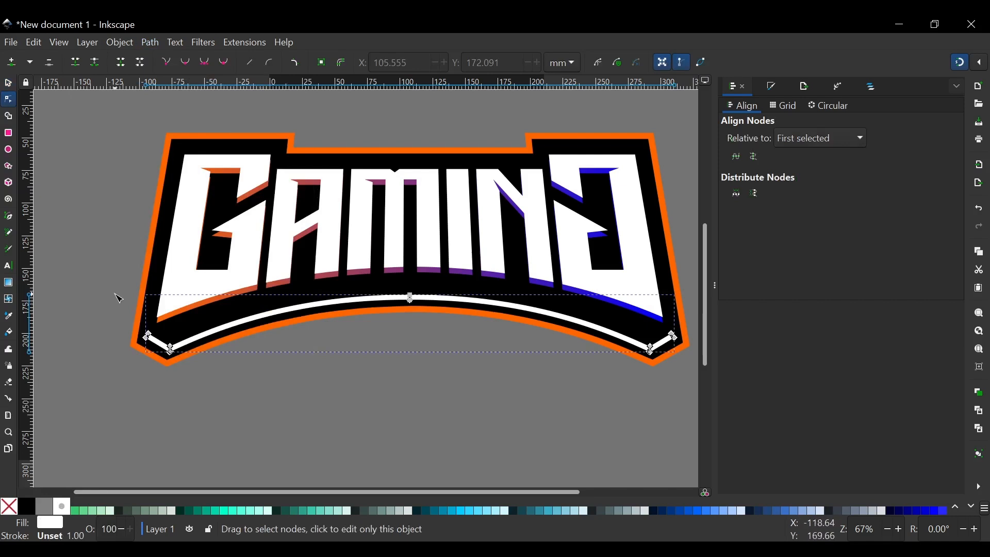
left_click_drag(114, 293, 159, 361)
scroll(159, 362, "right", 2)
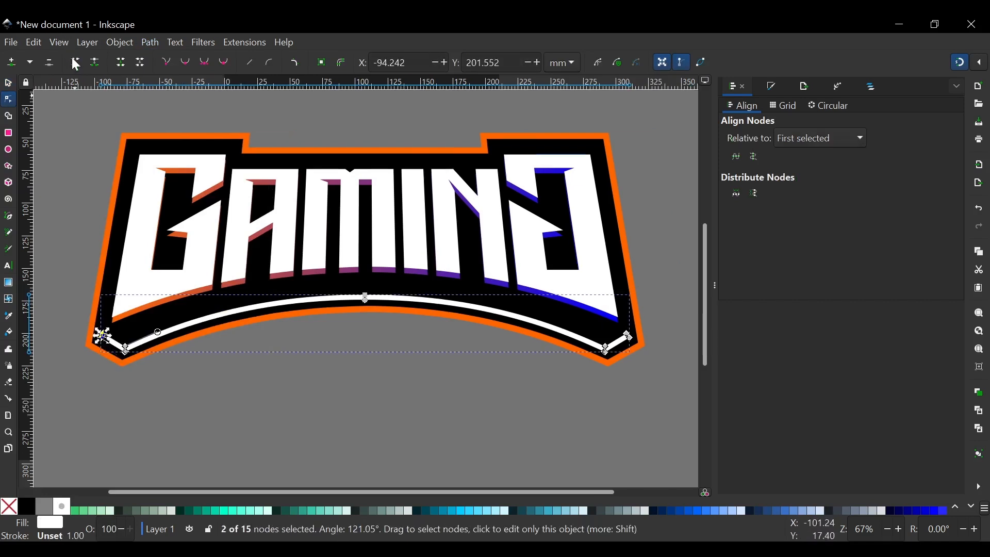
left_click(75, 62)
left_click_drag(660, 360, 611, 307)
left_click(679, 380)
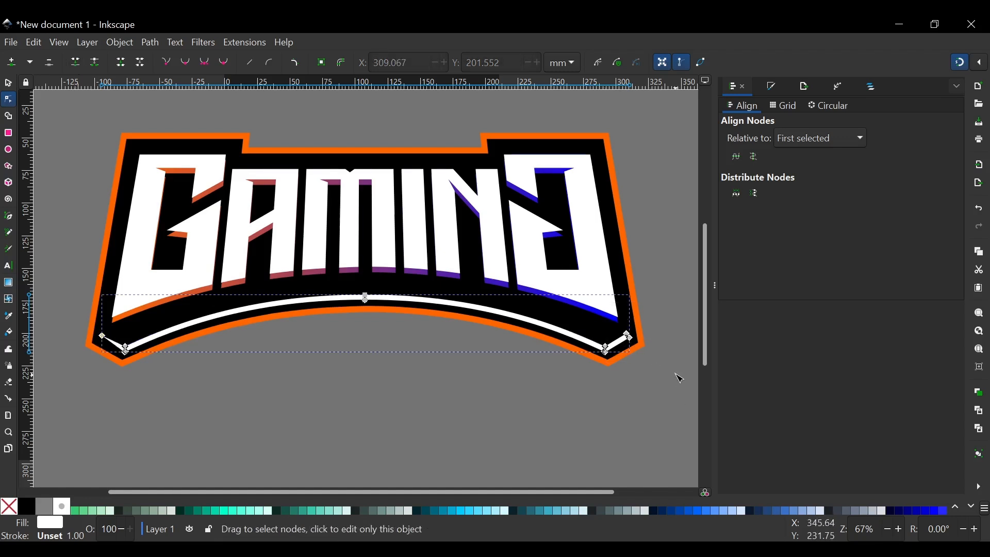
left_click_drag(659, 366, 621, 305)
left_click(75, 62)
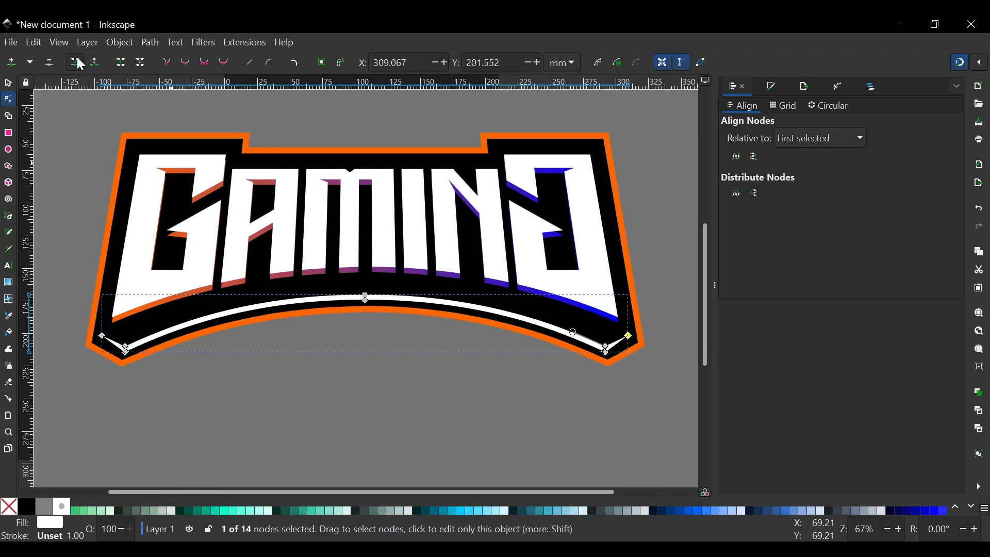
left_click(8, 84)
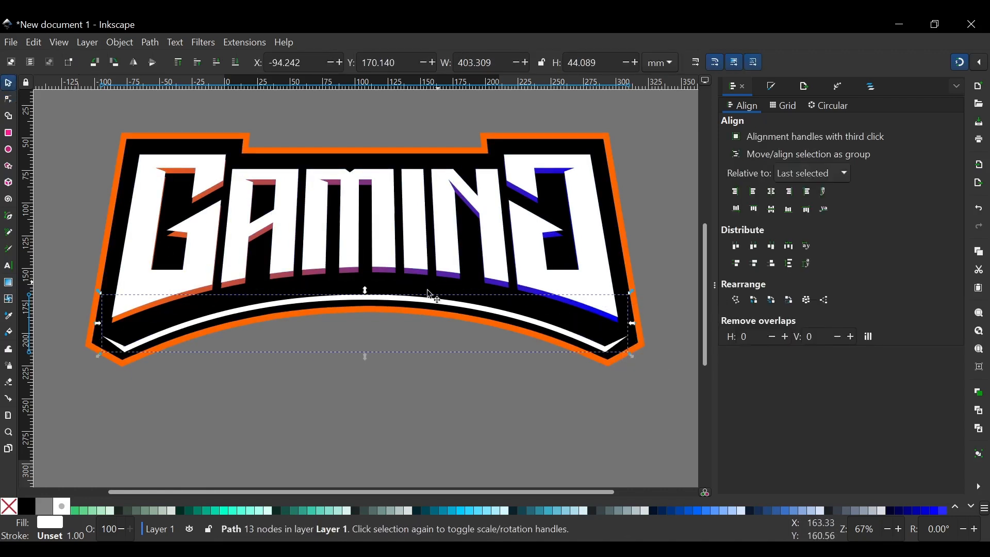
left_click(404, 403)
- Fill the white accent shape with a linear gradient, reusing the existing orange-to-blue gradient from the letter edges
scroll(344, 281, "up", 2)
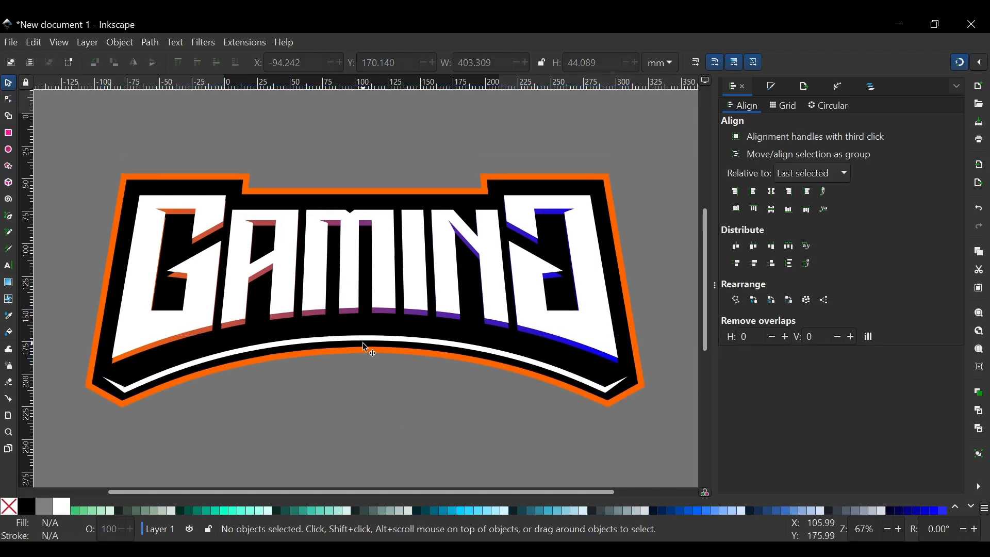
scroll(359, 328, "down", 3)
scroll(353, 325, "up", 2)
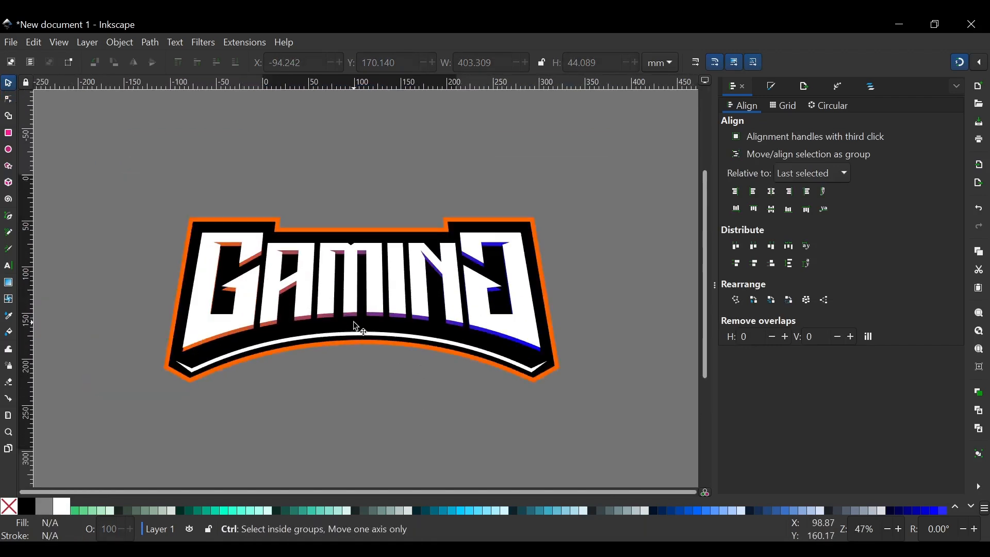
scroll(342, 319, "down", 2)
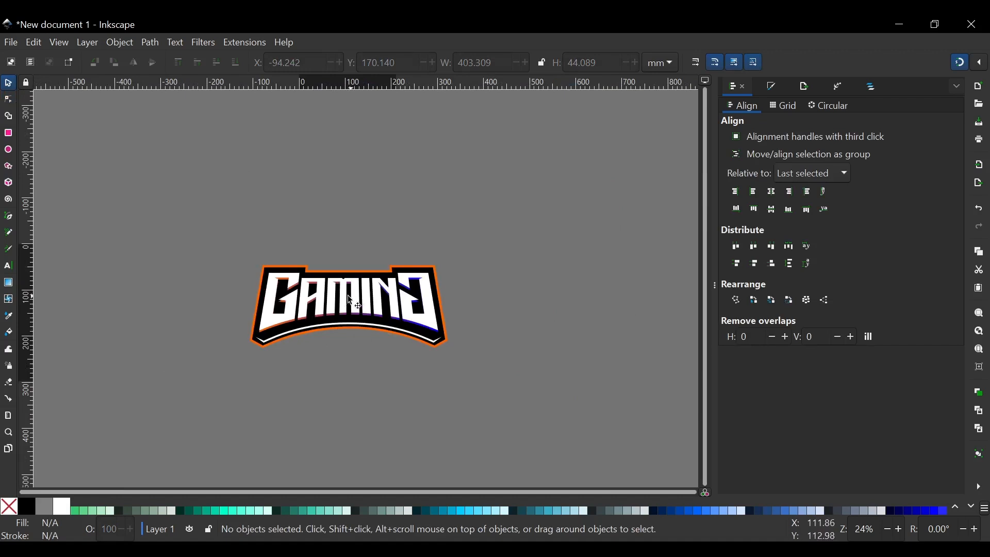
scroll(340, 310, "up", 2)
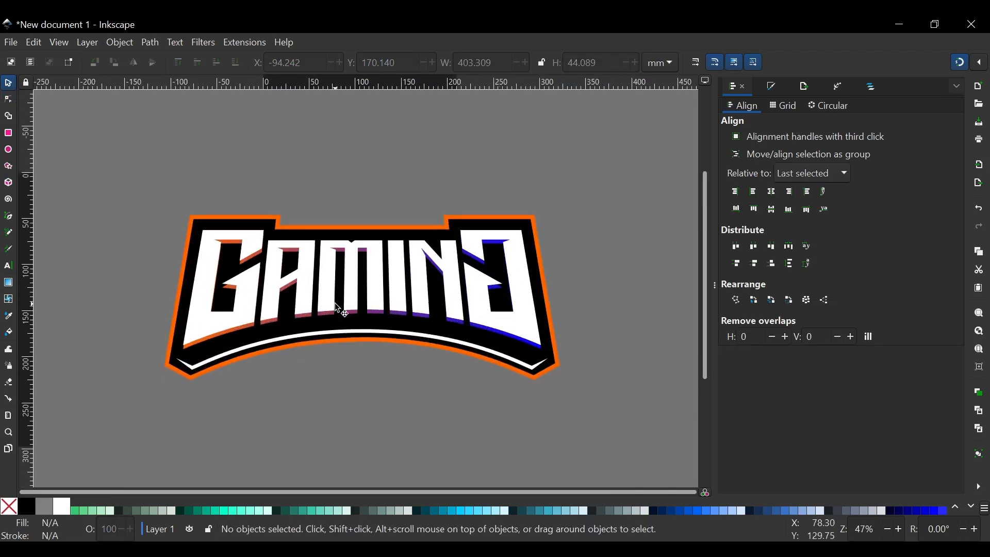
scroll(335, 323, "up", 1)
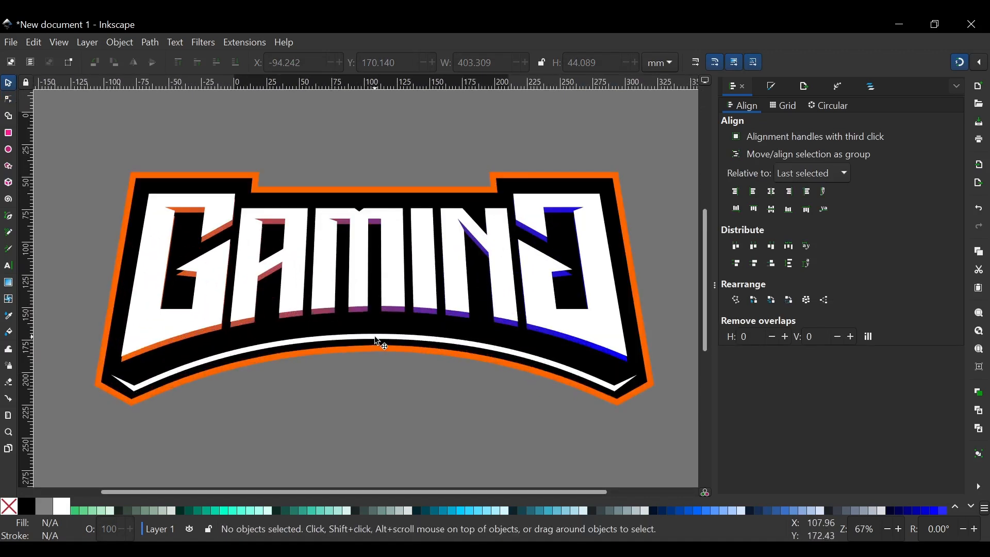
left_click(377, 341)
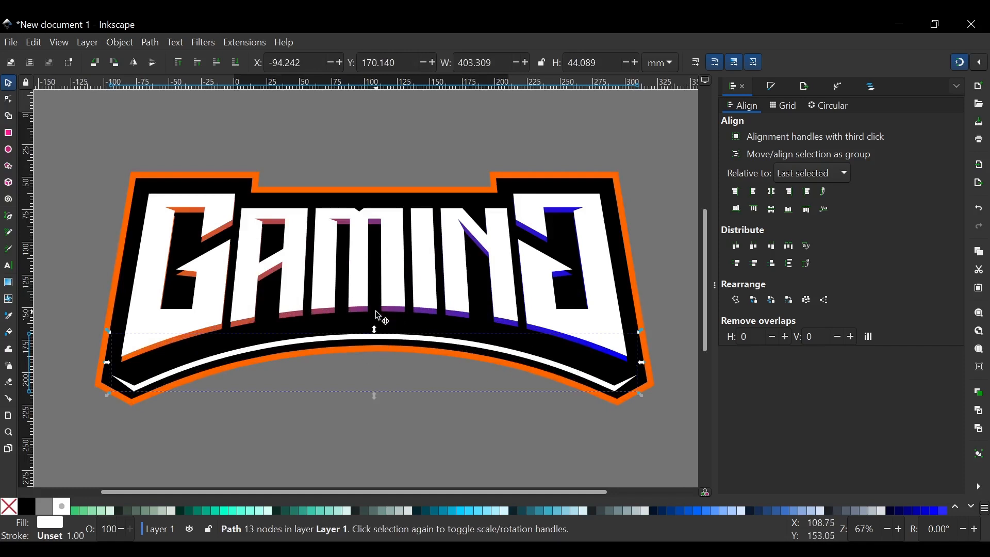
left_click(770, 86)
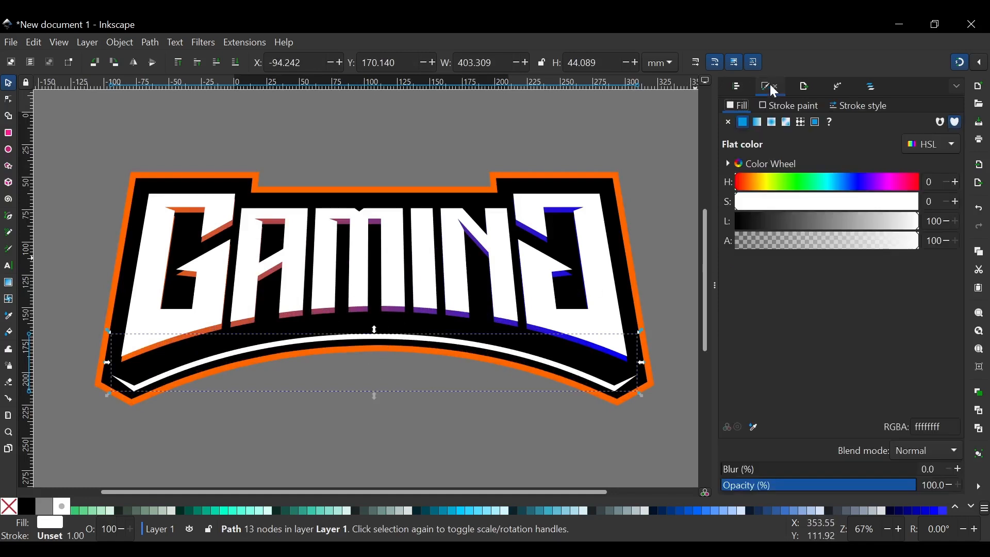
left_click(757, 122)
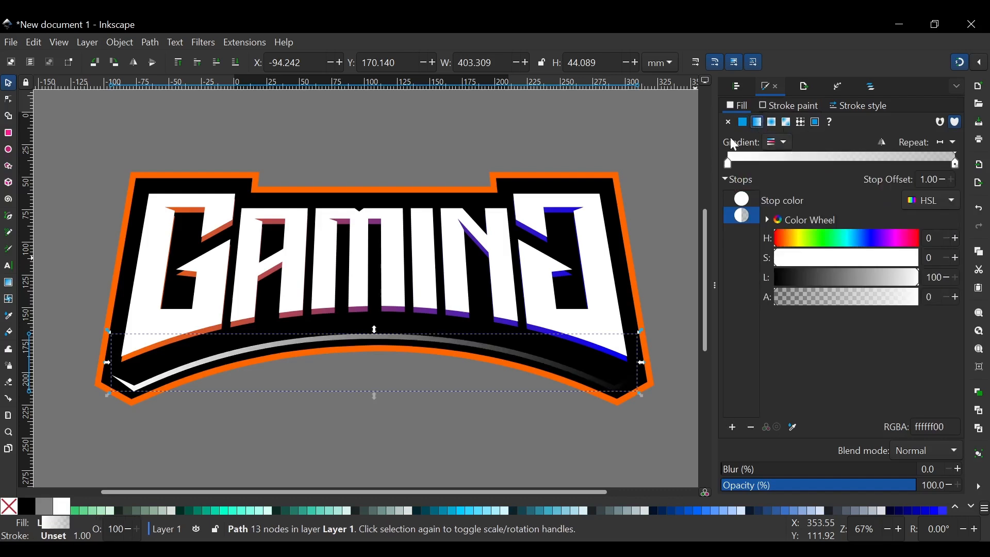
left_click(778, 143)
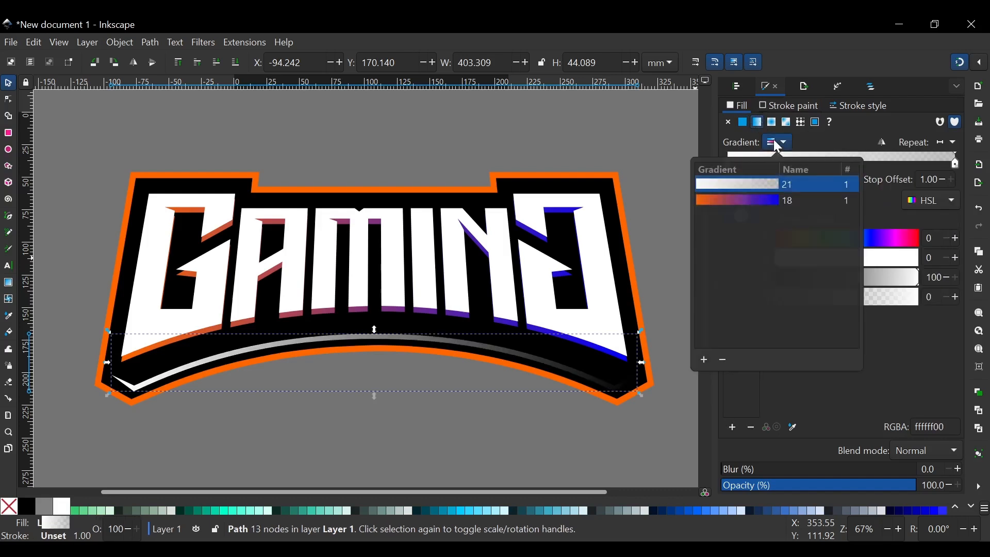
left_click(746, 203)
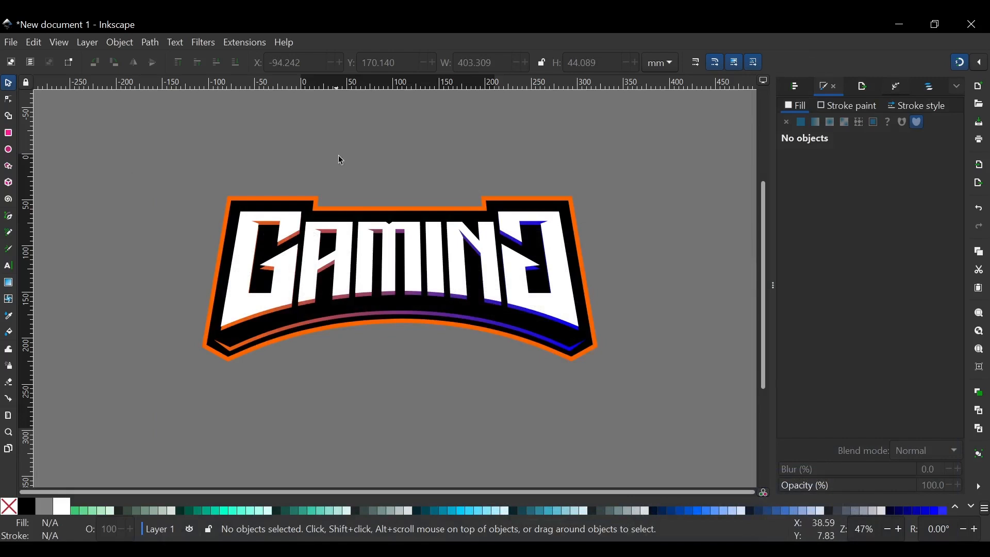
- Draw an ellipse about 602 by 148 mm over the lower half of the logo, with black fill and no stroke
left_click(8, 150)
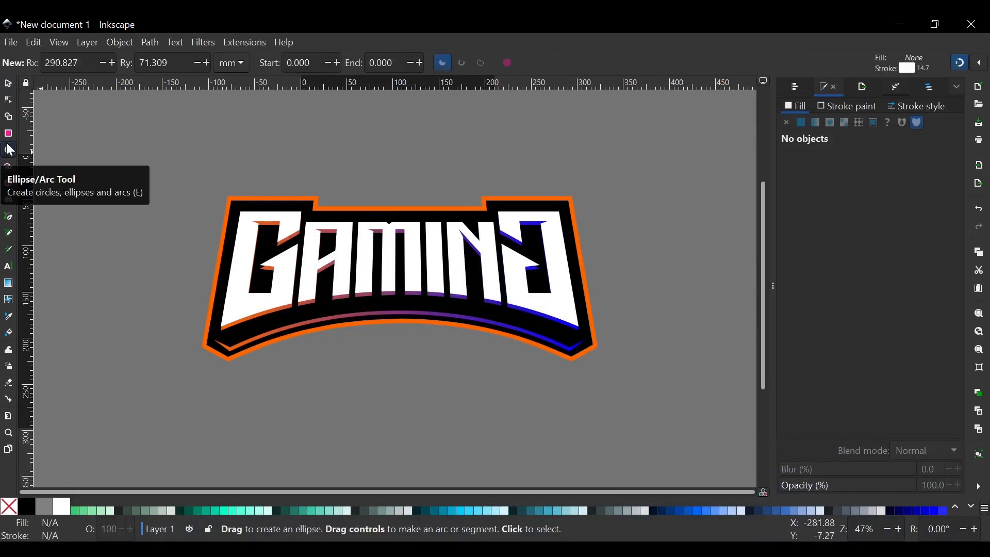
scroll(217, 181, "down", 1)
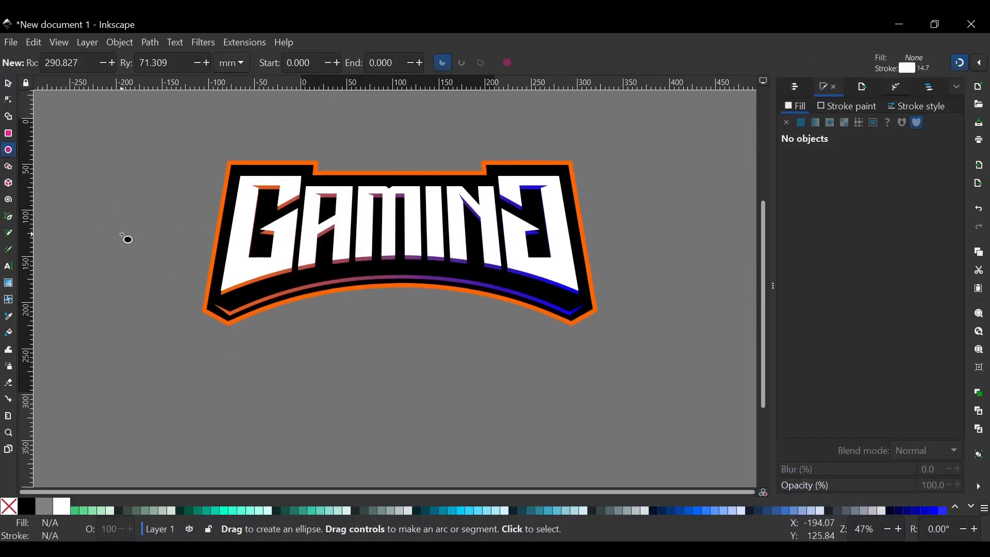
left_click_drag(124, 237, 681, 376)
left_click(27, 506)
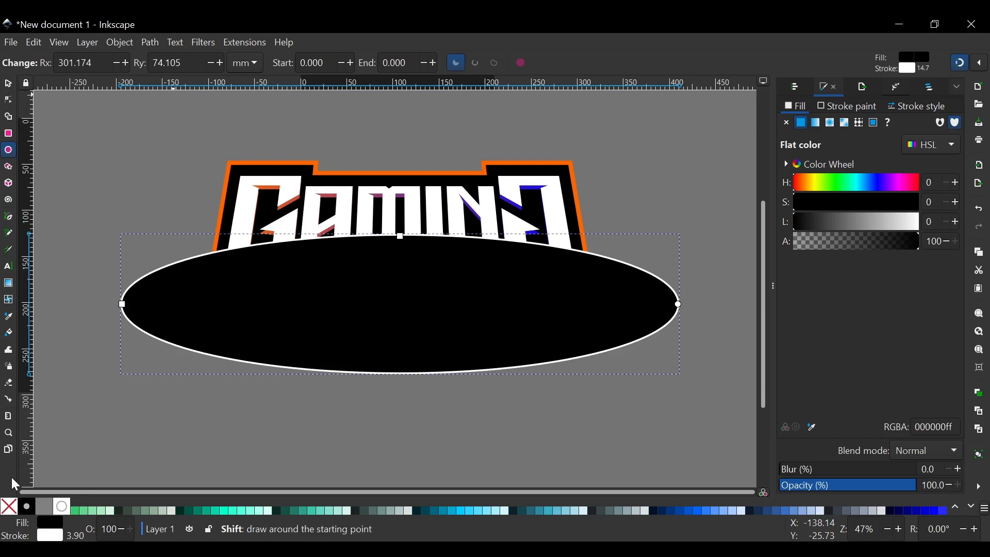
left_click(9, 506, "shift")
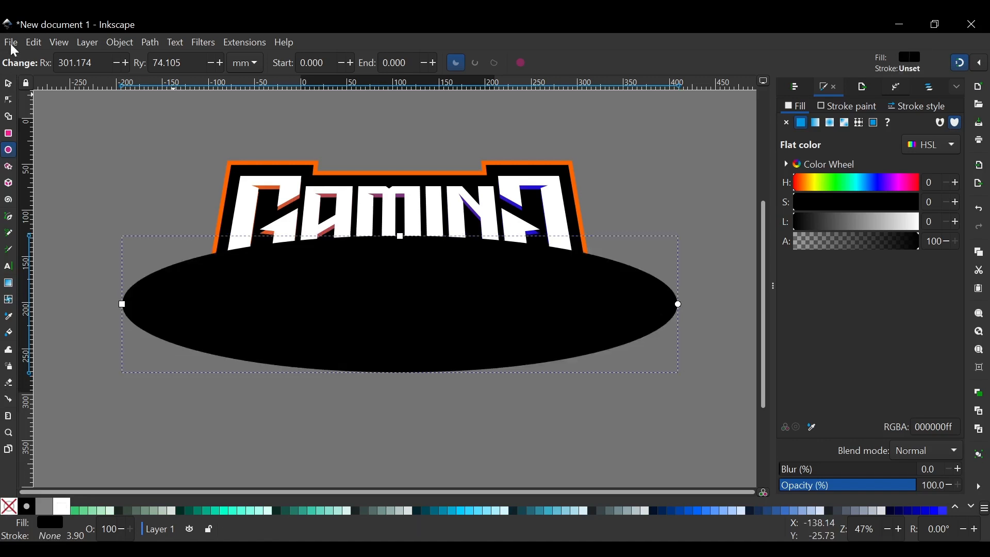
left_click(7, 85)
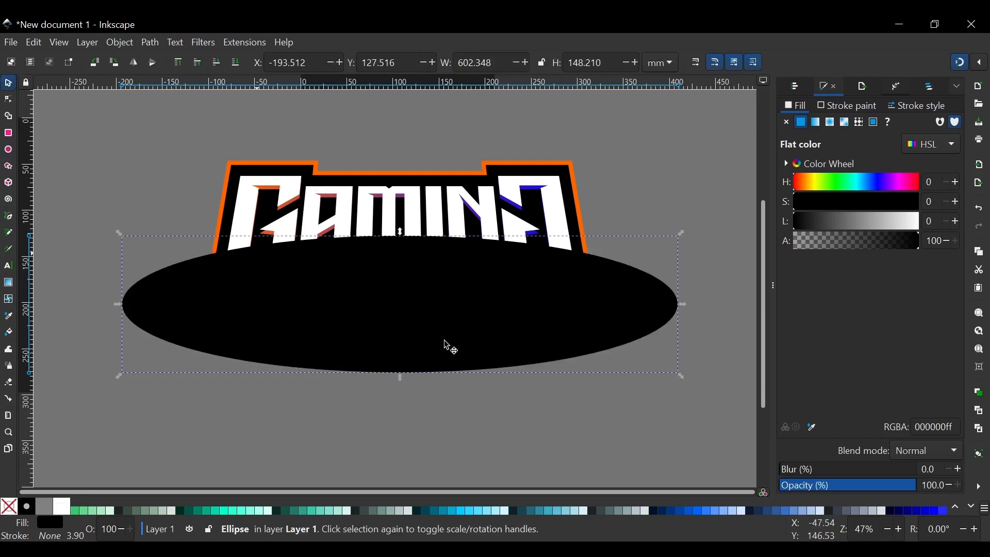
- Centre the black ellipse horizontally on the GAMING lettering
left_click(563, 205, "shift")
left_click(797, 88)
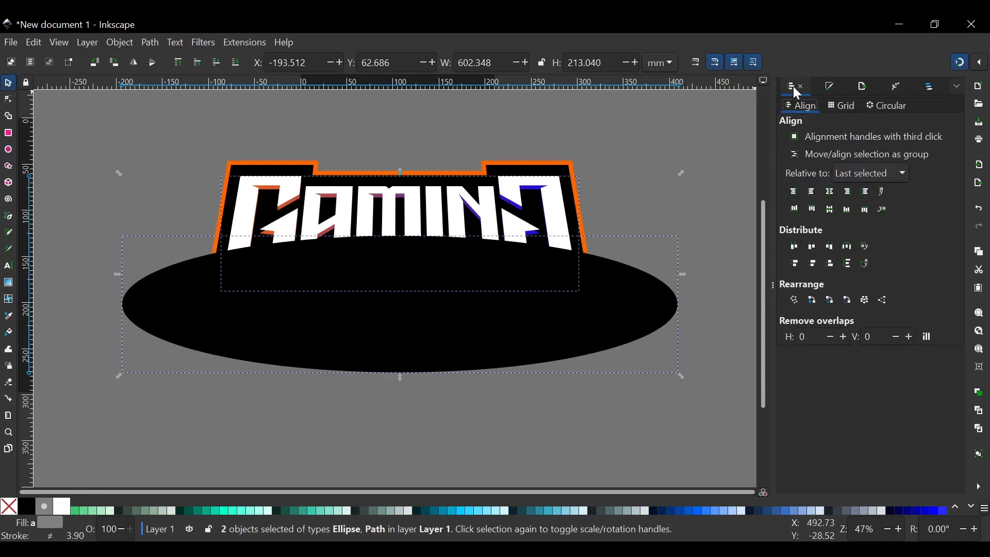
left_click(830, 193)
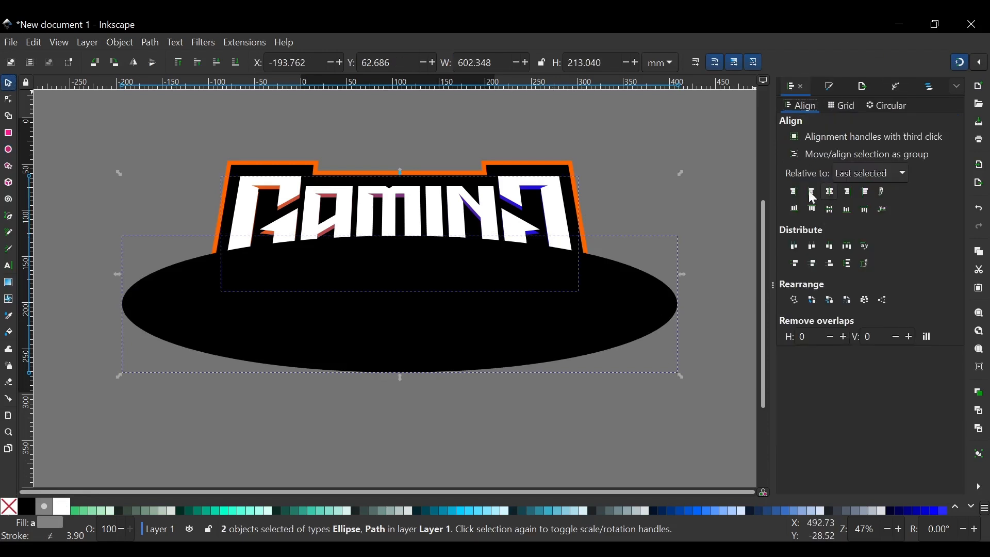
left_click(638, 152)
- Lower the black ellipse's opacity to 46.6% and deselect it
left_click(503, 315)
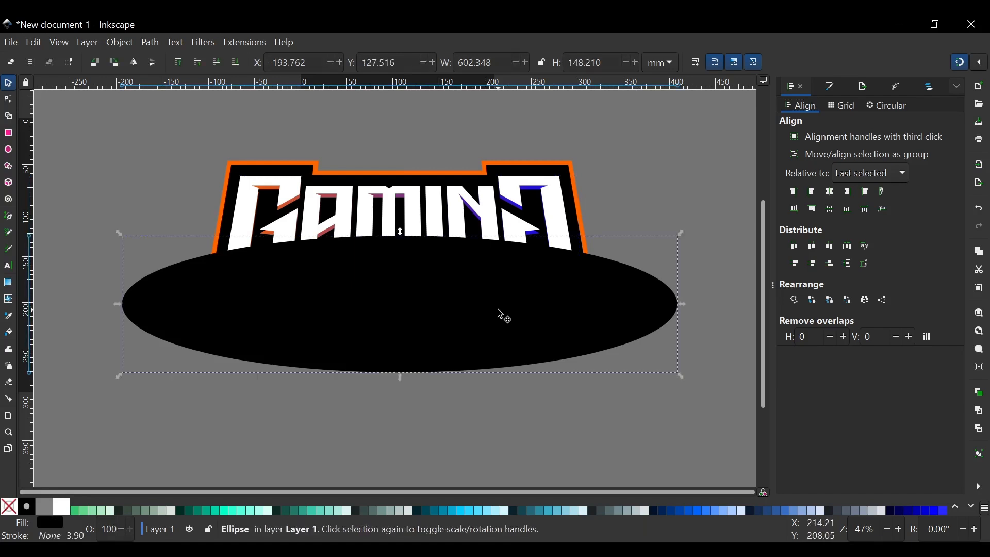
left_click(835, 89)
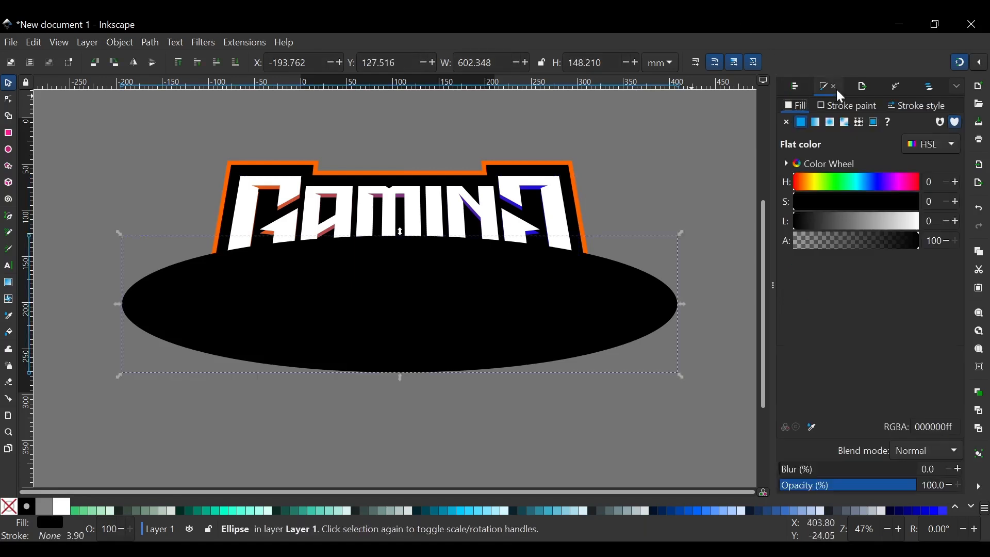
left_click(843, 485)
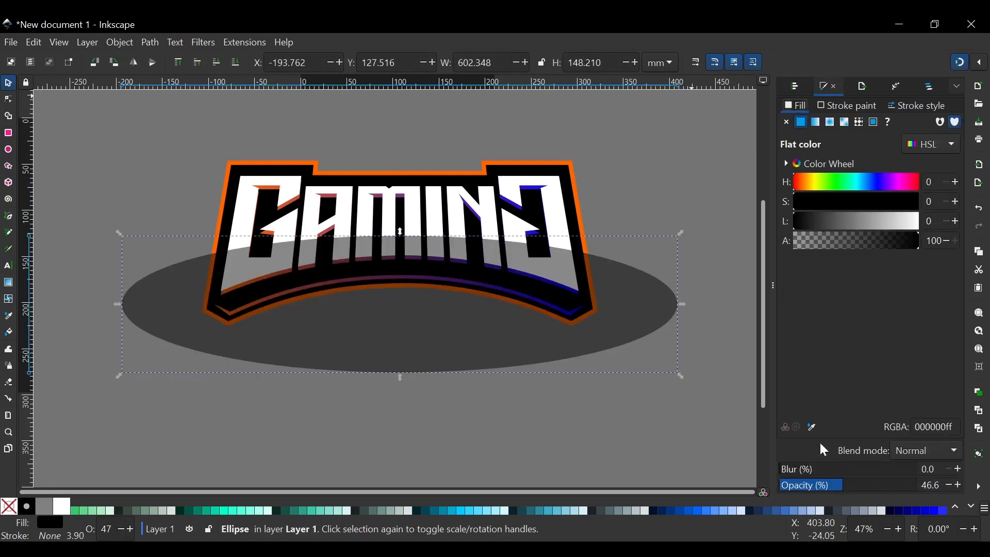
left_click(693, 268)
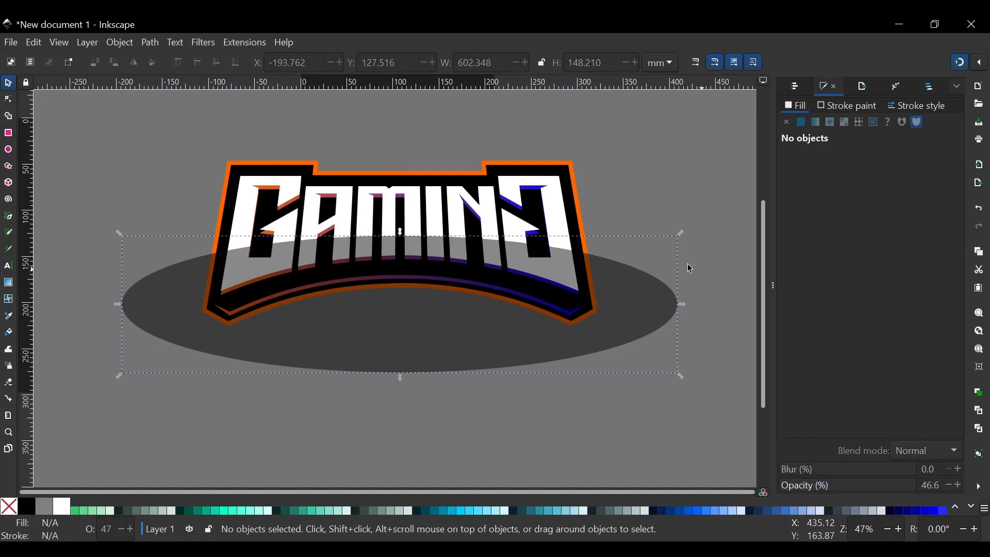
- Move the translucent black ellipse straight up over the lettering to a Y position of 109.525 mm
left_click(401, 307)
key("Up")
key("Up")
key("Up")
key("Up")
key("Up")
key("Up")
key("Up")
key("Up")
key("Up")
key("Up")
key("Up")
key("Up")
key("Up")
key("Up")
key("Up")
key("Up")
key("Up")
key("Up")
key("Up")
key("Up")
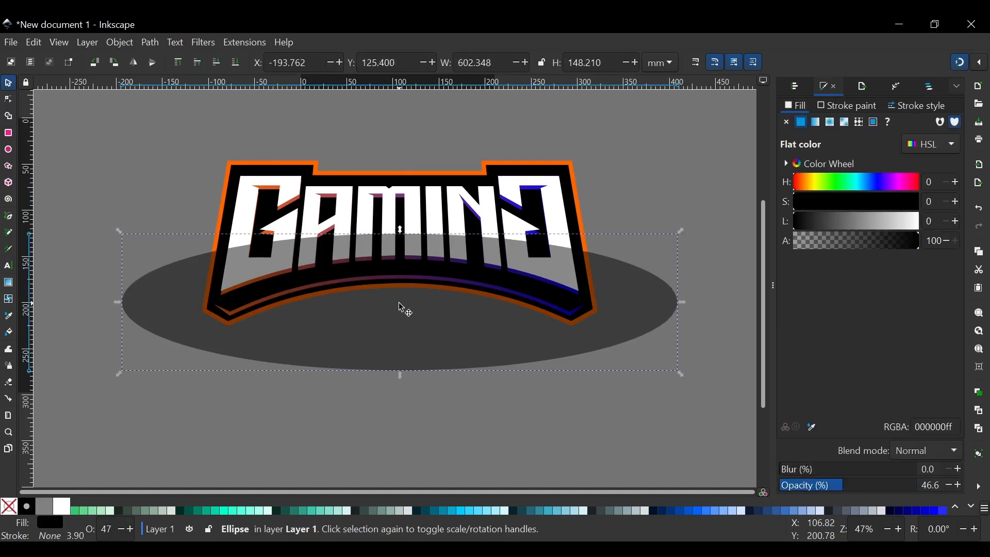
key("Up")
key("Up")
key("Up")
key("Up")
key("Up")
key("Up")
key("Up")
key("Up")
key("Up")
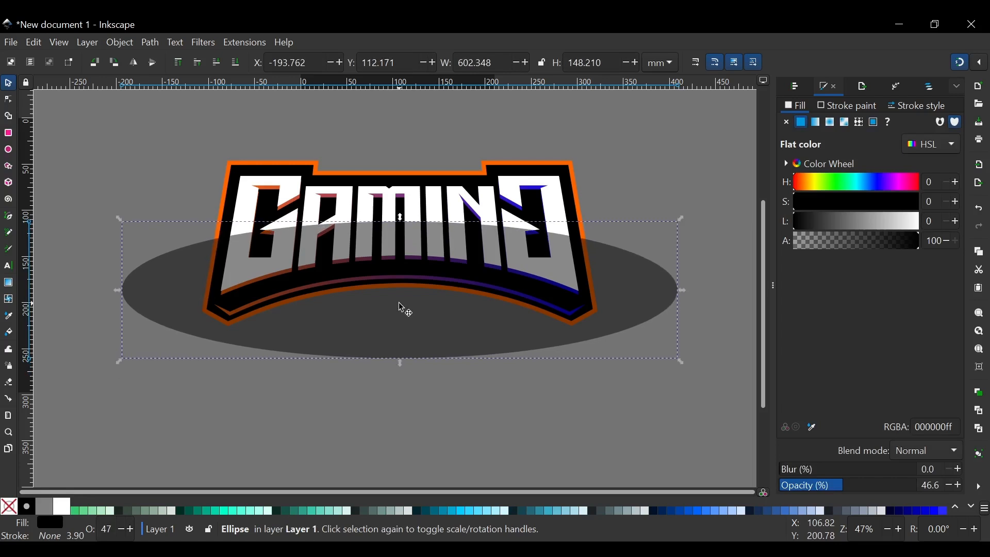
key("Down")
key("Down")
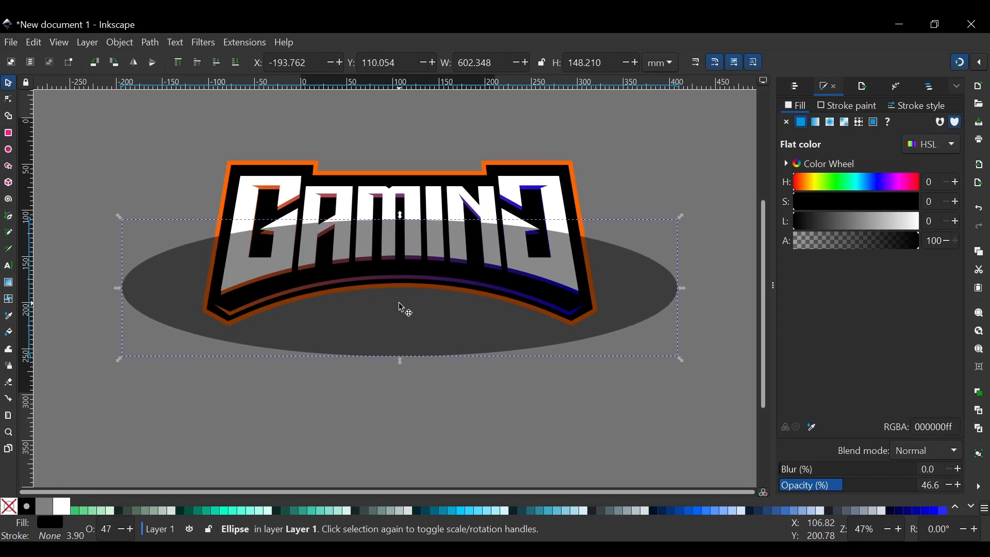
key("Up")
key("Up")
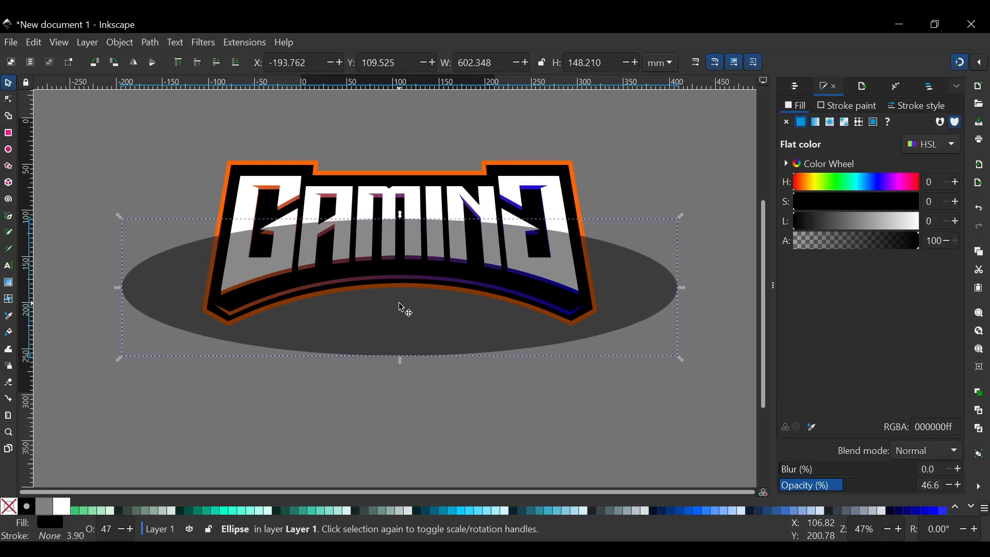
scroll(404, 239, "up", 3)
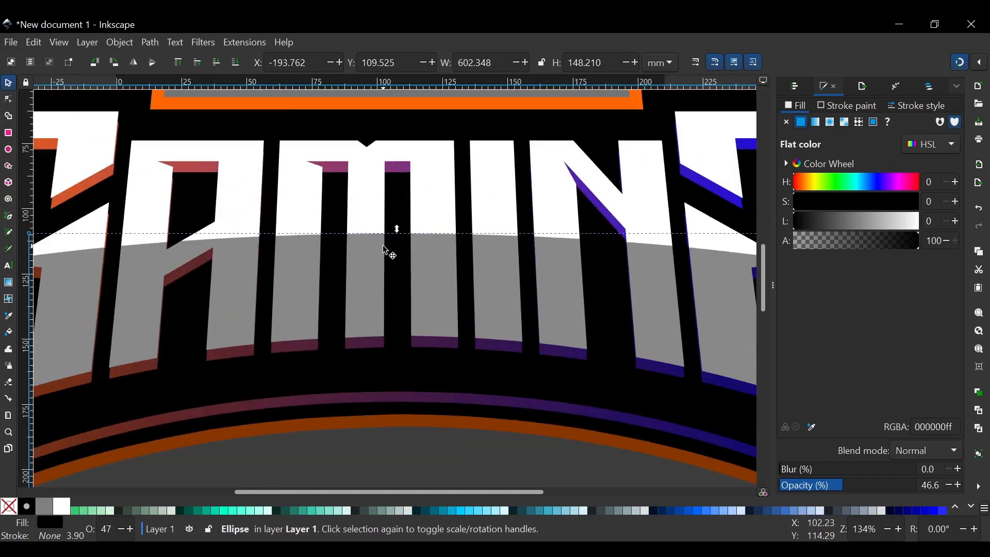
key("Down")
key("Up")
key("Down")
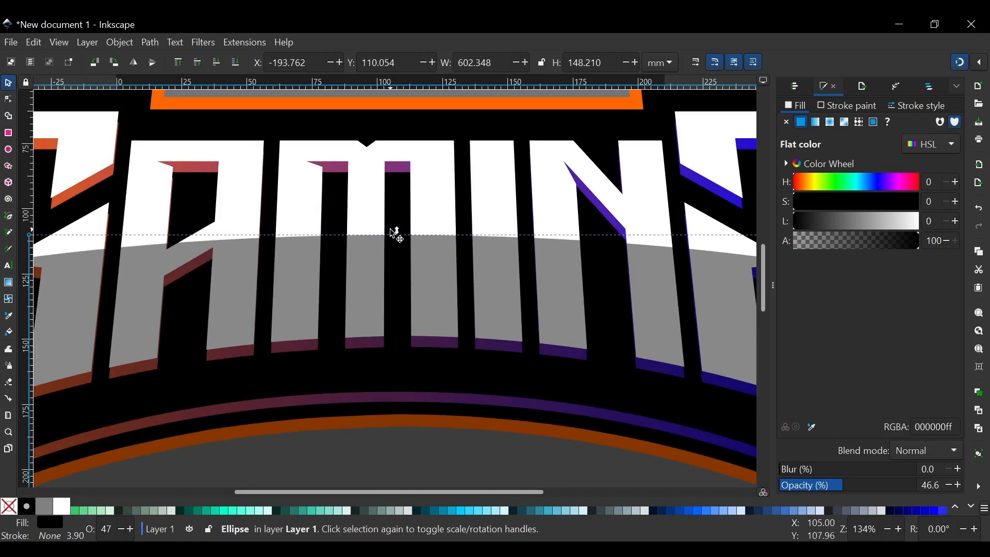
key("Up")
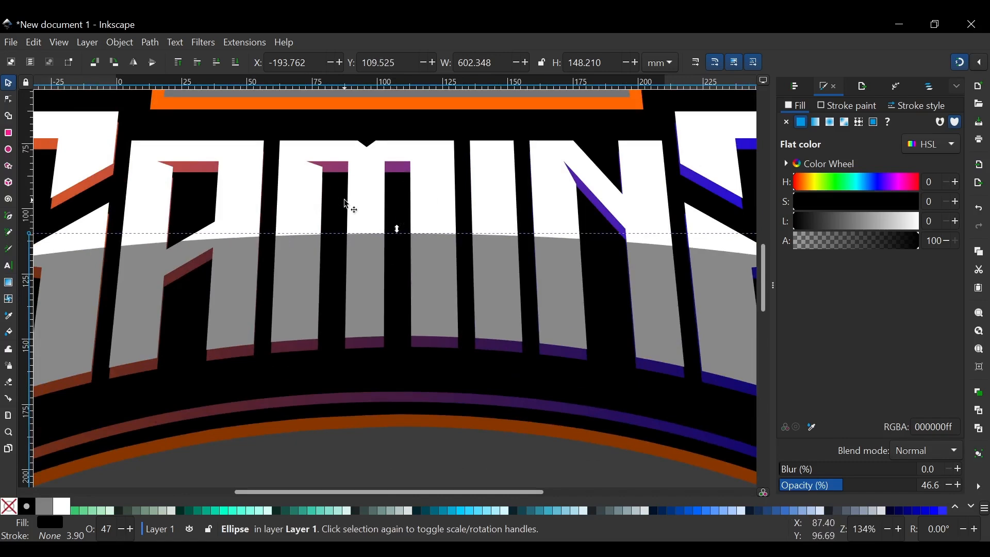
scroll(347, 204, "down", 4, "ctrl")
scroll(347, 231, "up", 2, "ctrl")
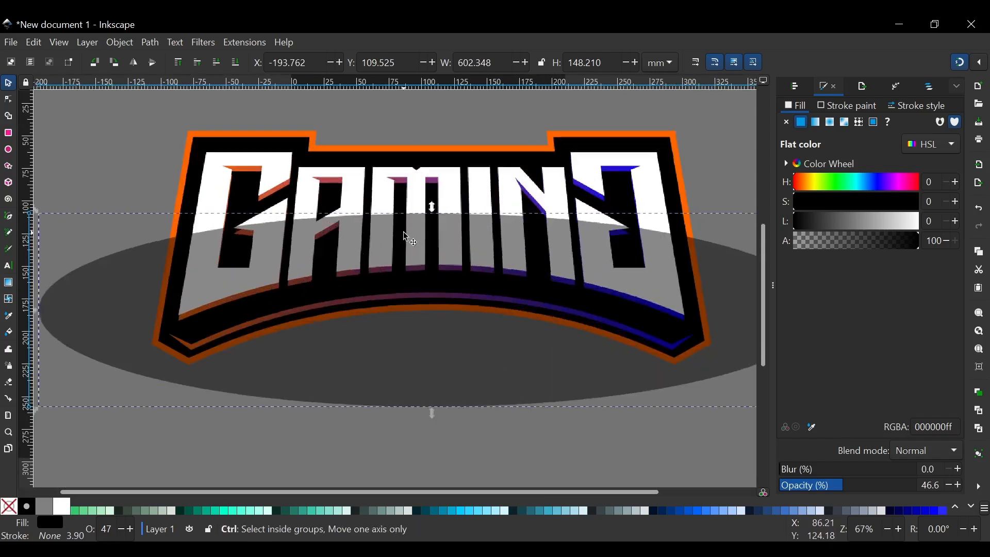
- Intersect the black ellipse with a duplicate of the white GAMING lettering raised to the top, keeping the original lettering
left_click(642, 174)
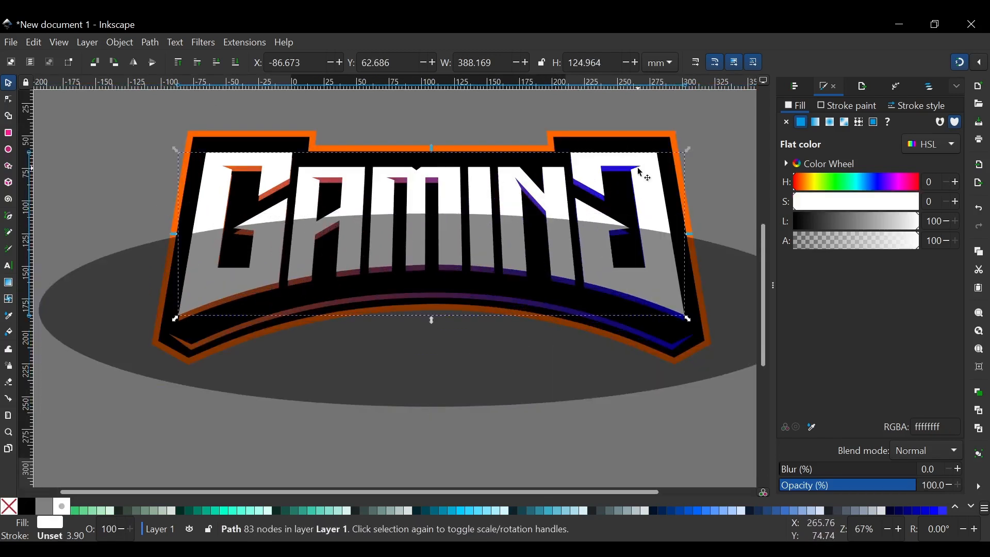
key("Home")
left_click(480, 340, "shift")
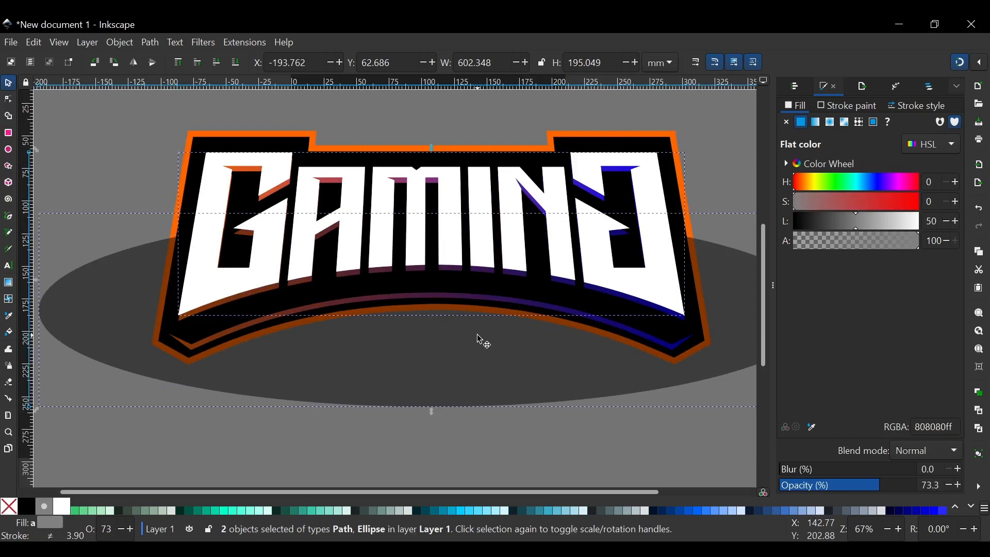
left_click(148, 43)
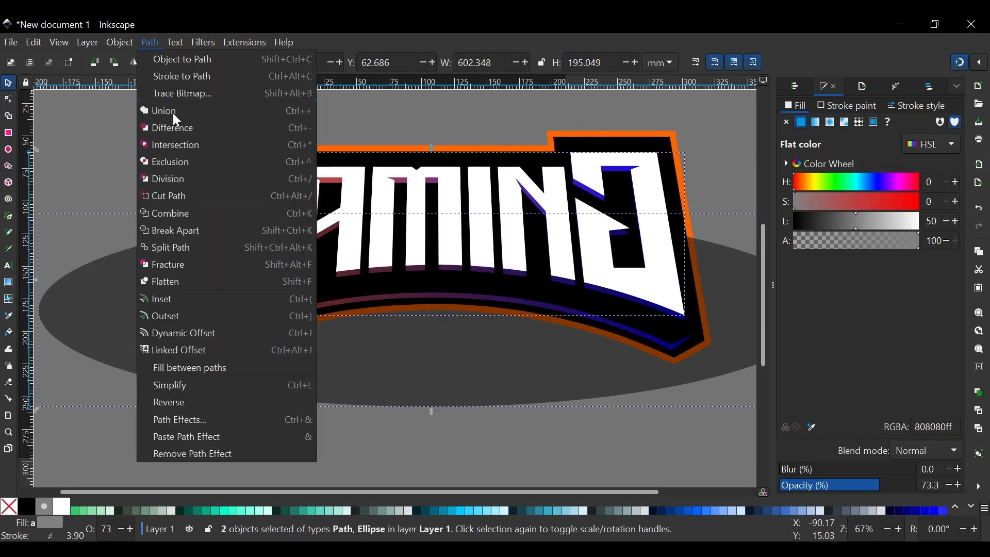
left_click(181, 144)
scroll(432, 219, "right", 2)
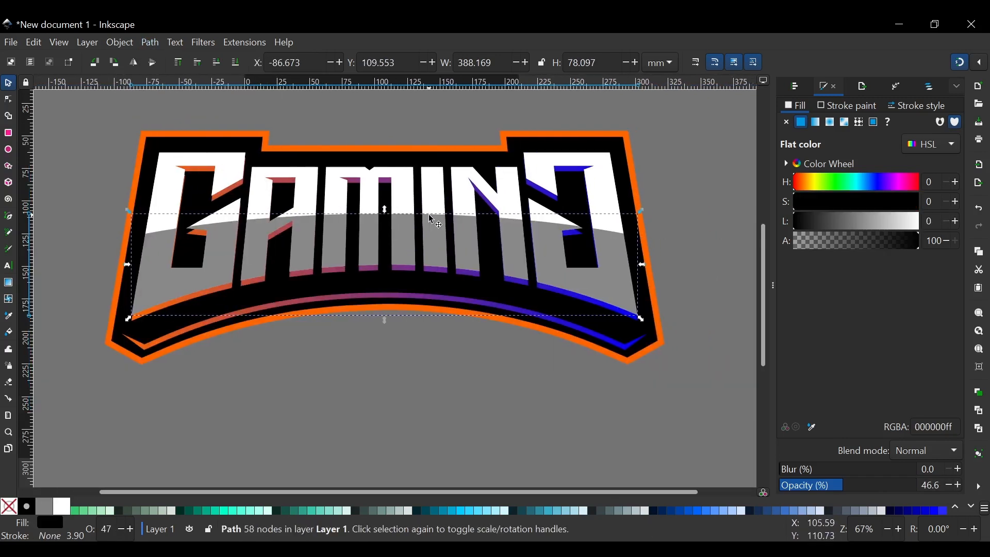
- Set the intersected lower-half lettering shape to 100% opacity and fill it with 20% Gray
left_click_drag(833, 485, 956, 467)
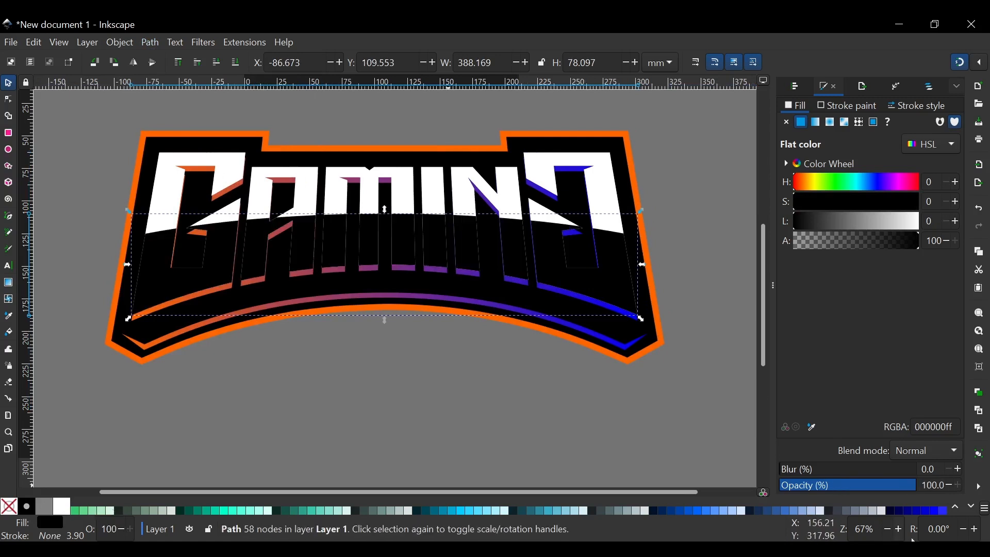
left_click(957, 510)
left_click(957, 510)
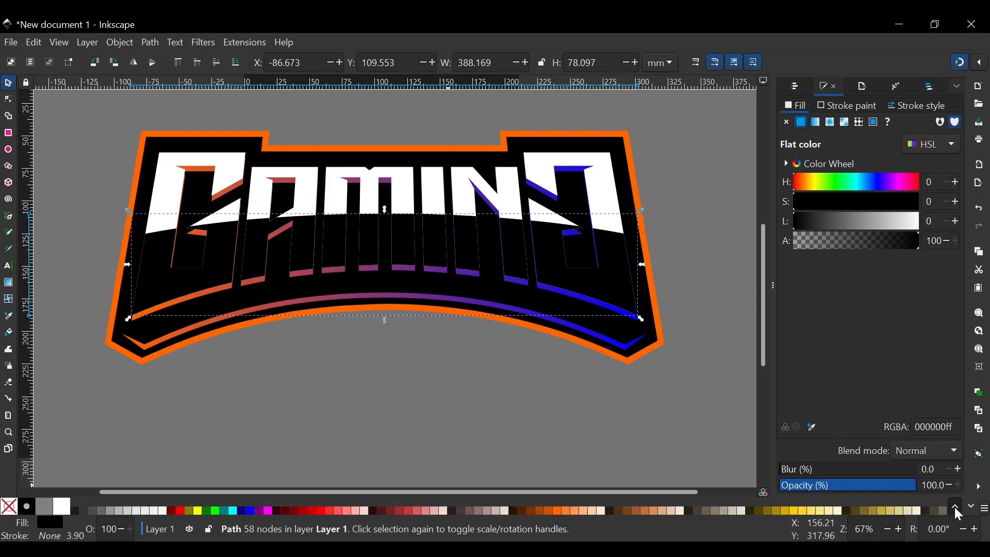
left_click(138, 511)
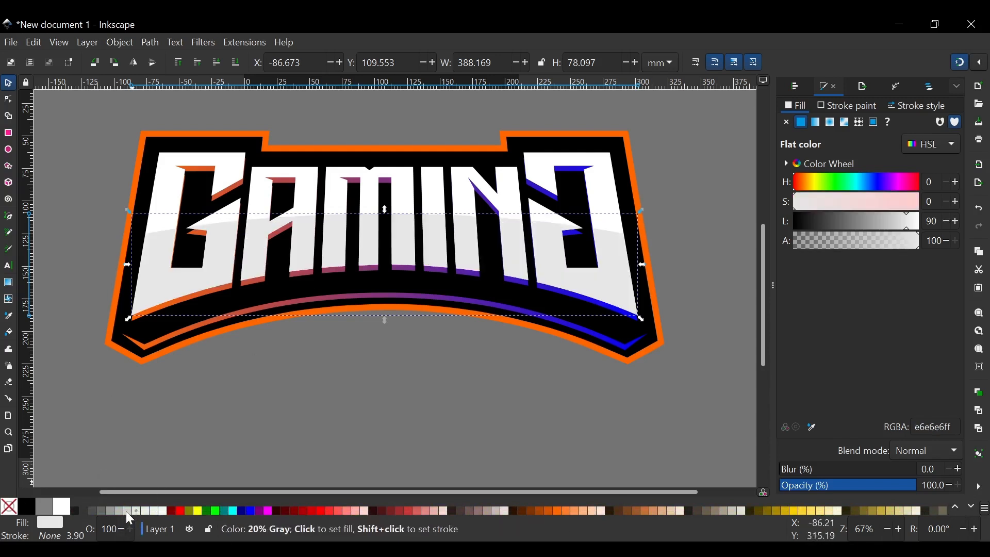
left_click(127, 510)
- Fill the original white GAMING lettering with 5% Gray and deselect it
left_click(603, 177)
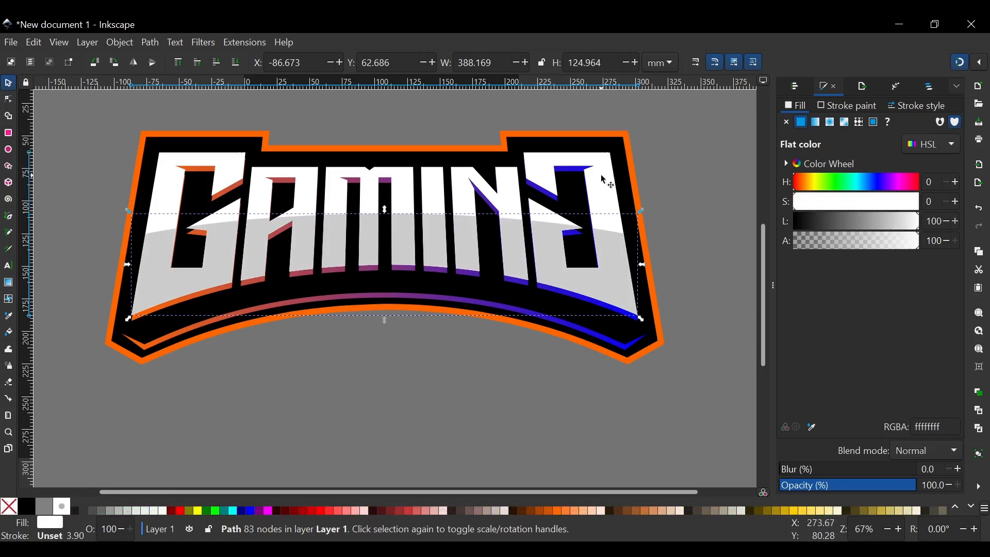
left_click(141, 511)
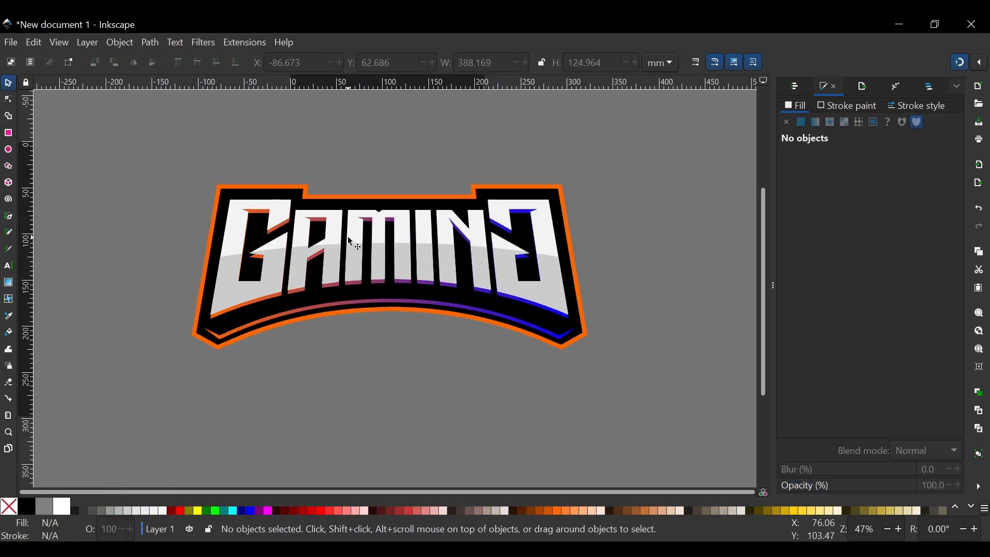
scroll(384, 247, "up", 2)
scroll(384, 247, "down", 1)
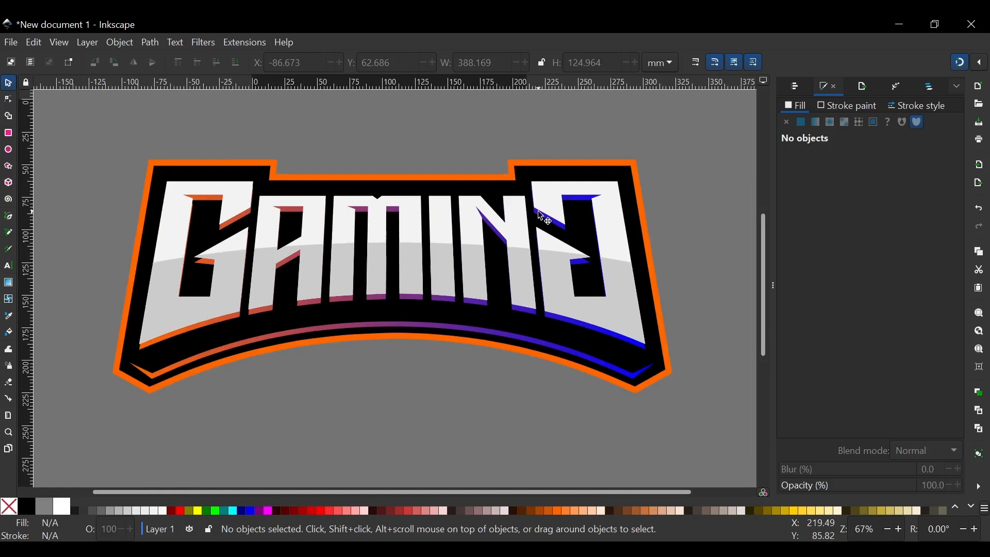
- Inspect the fill colours of the main lettering and its lower-half shading, and review the whole logo with nothing selected
left_click(611, 212)
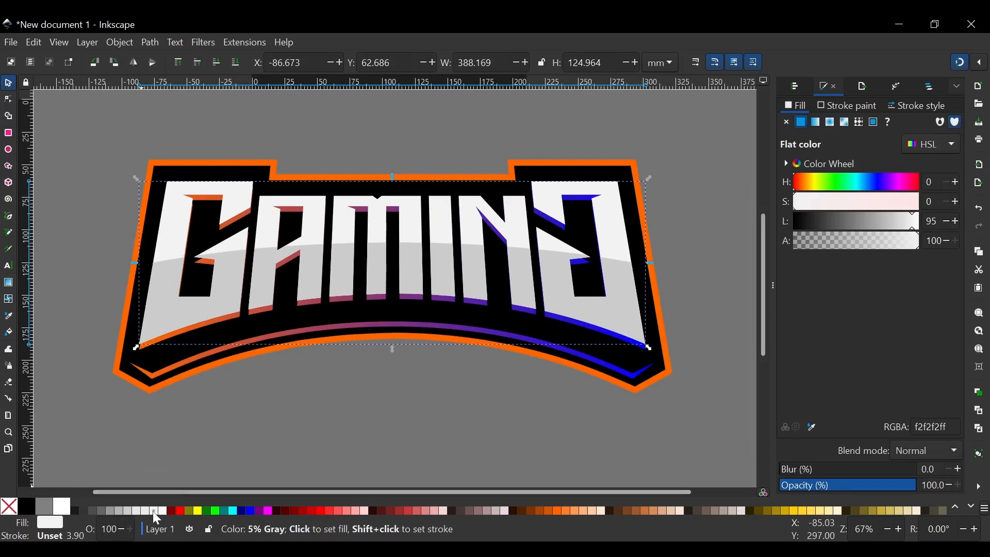
left_click(622, 307)
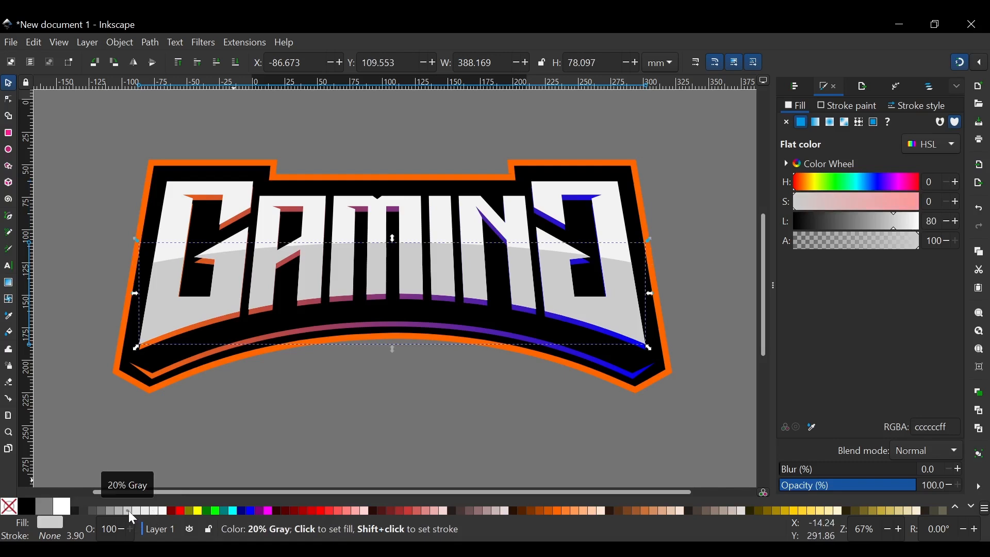
left_click(397, 379)
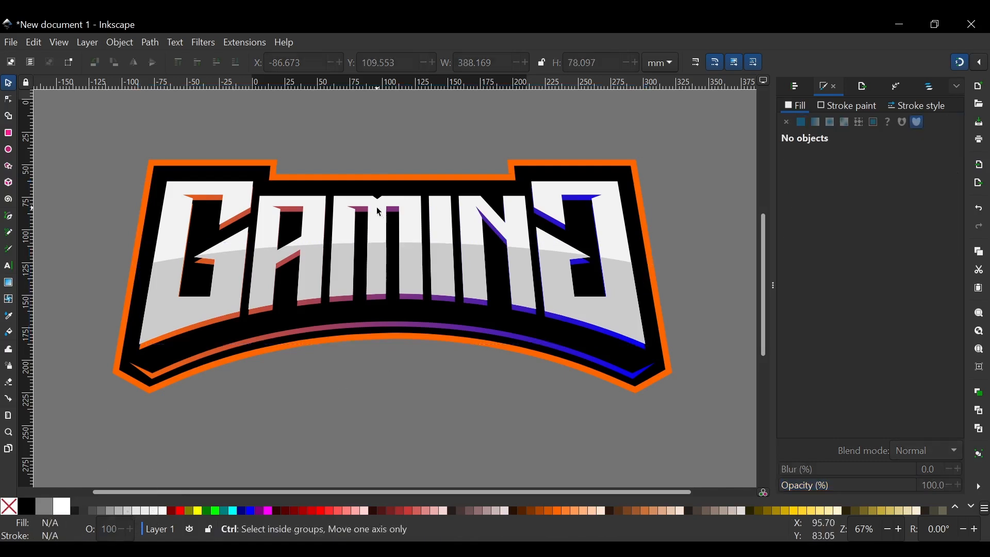
scroll(376, 206, "down", 3)
scroll(357, 225, "up", 2)
scroll(360, 223, "up", 2)
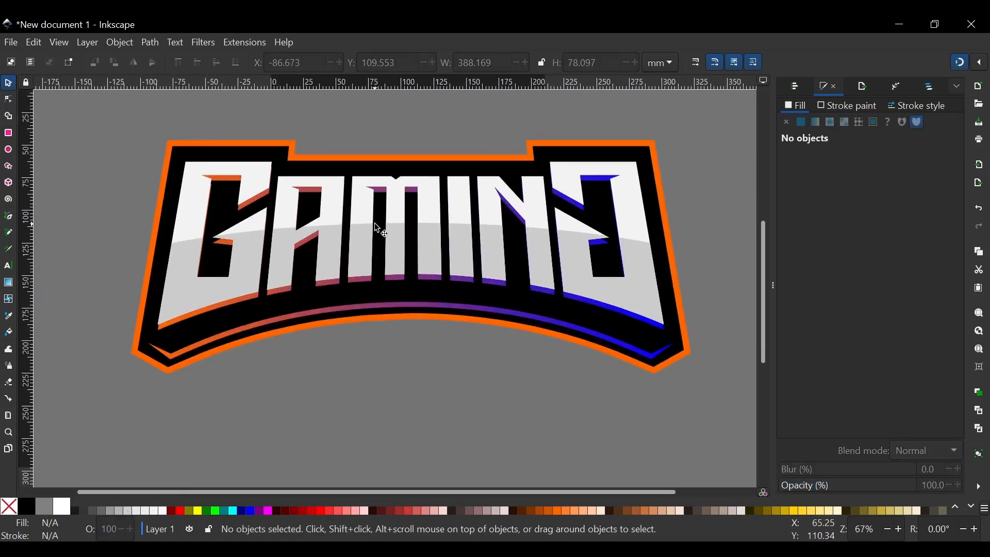